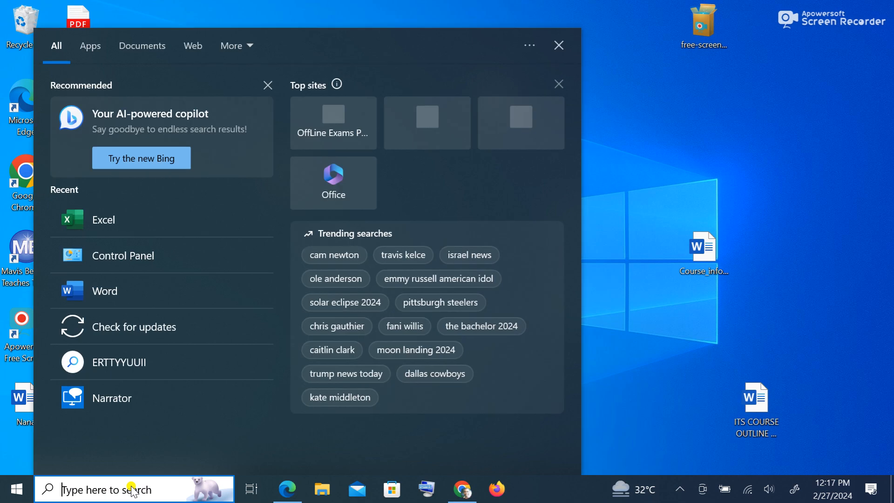
pyautogui.write('ex')
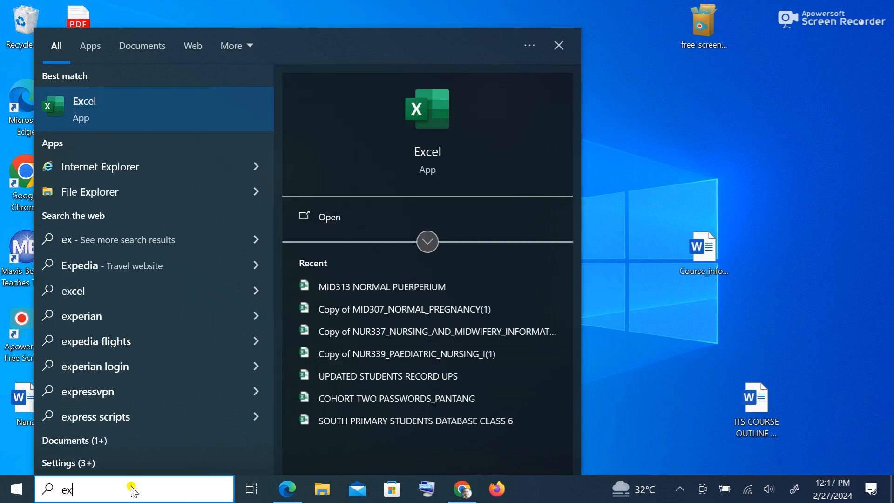
pyautogui.click(109, 103)
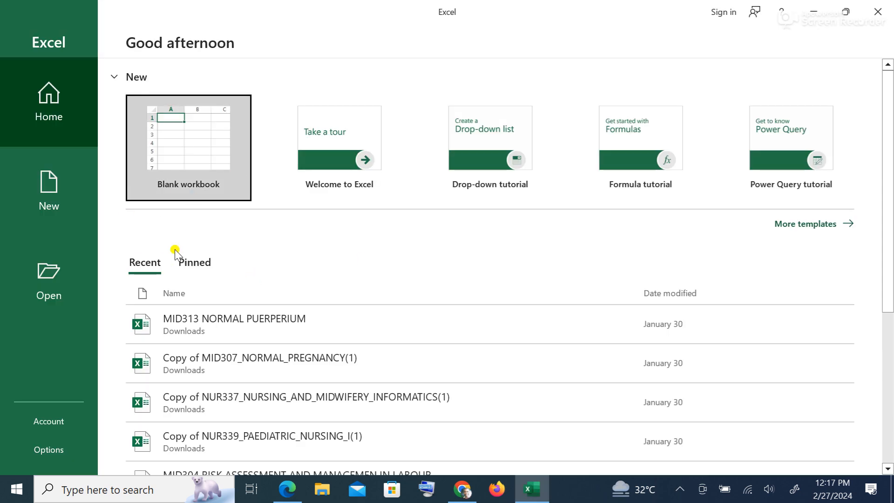
pyautogui.click(181, 133)
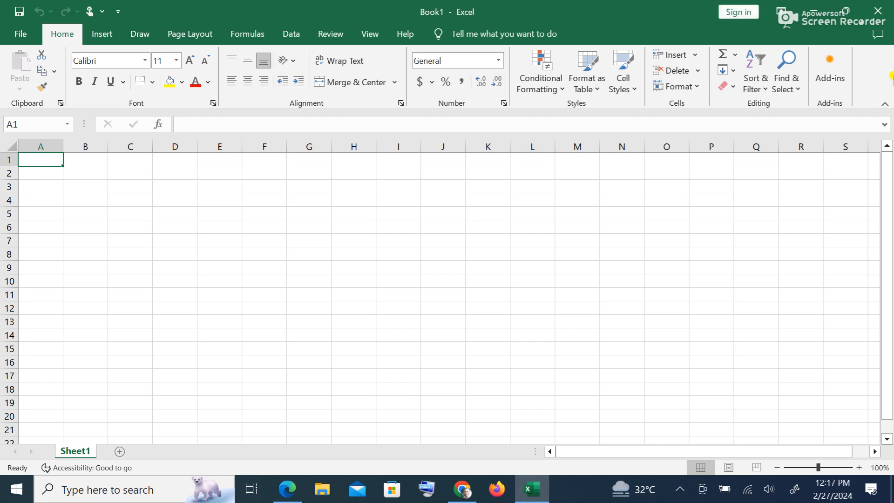
pyautogui.click(881, 11)
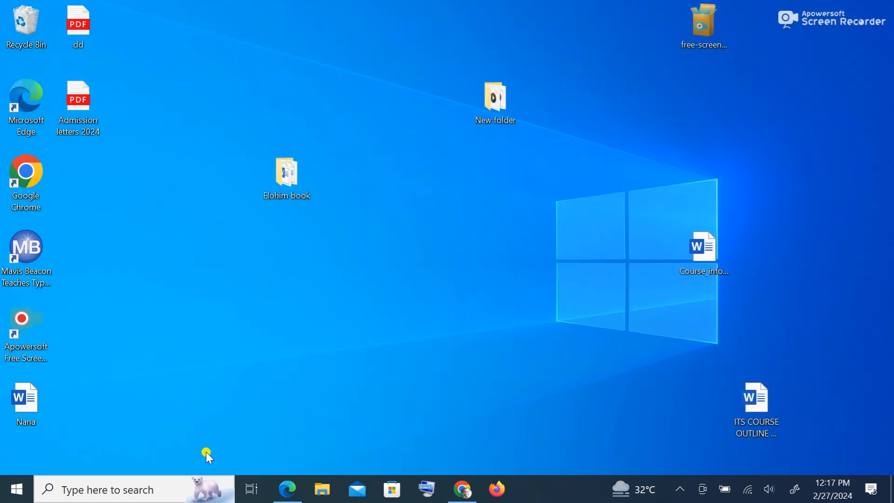
# Step: Open Excel and create a workbook from the Welcome to Excel tour template
pyautogui.click(122, 485)
pyautogui.write('ex')
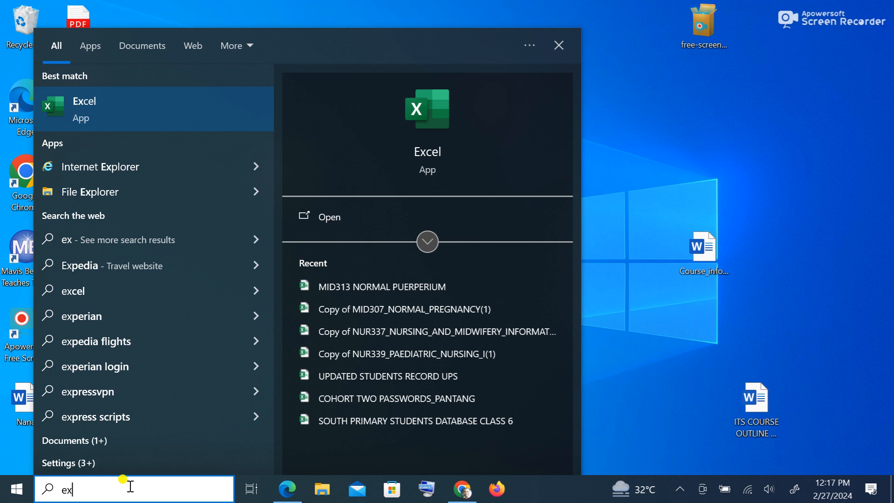
pyautogui.click(185, 119)
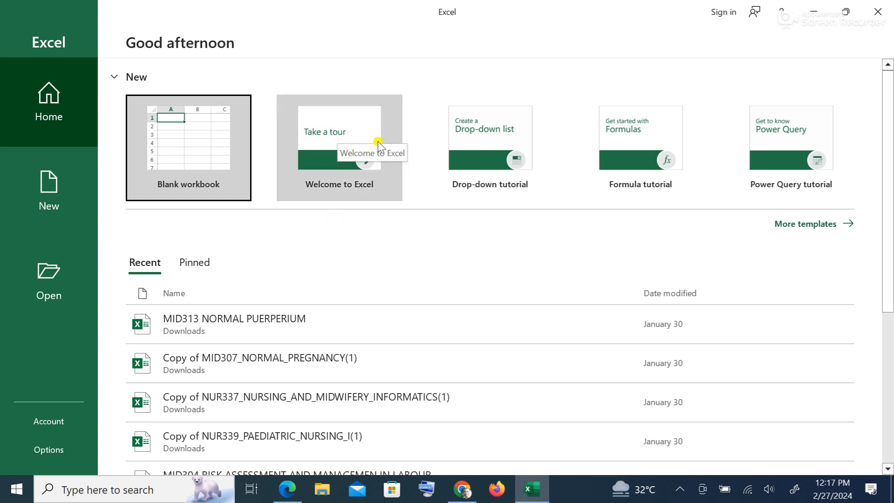
pyautogui.click(328, 158)
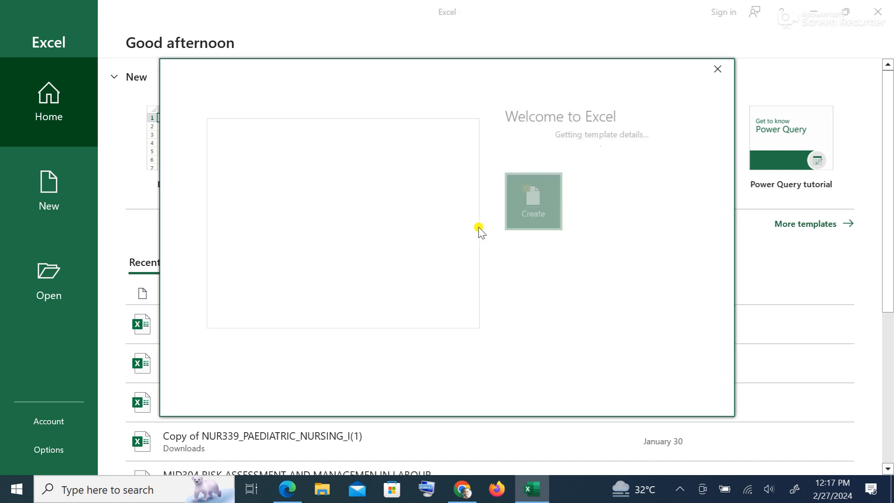
pyautogui.click(532, 195)
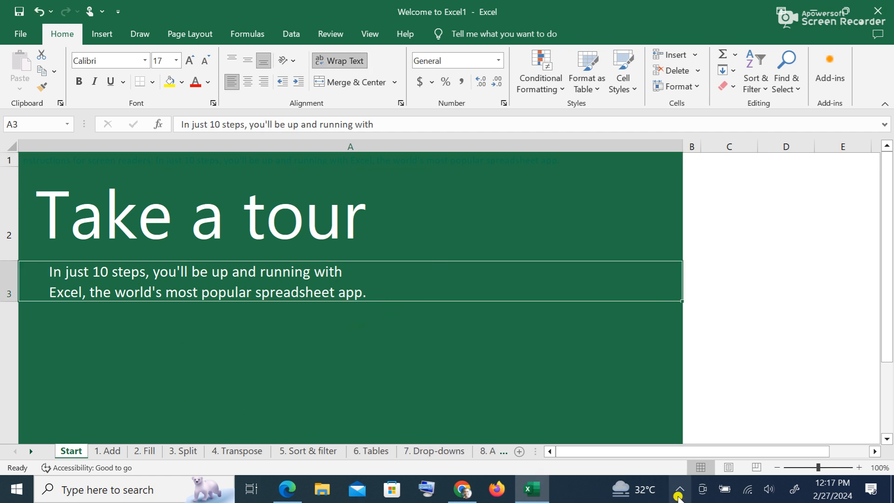
# Step: Make room for the tour's sheet names and read through the 1. Add sheet on adding numbers and the SUM function
pyautogui.moveTo(536, 448); pyautogui.dragTo(752, 430)
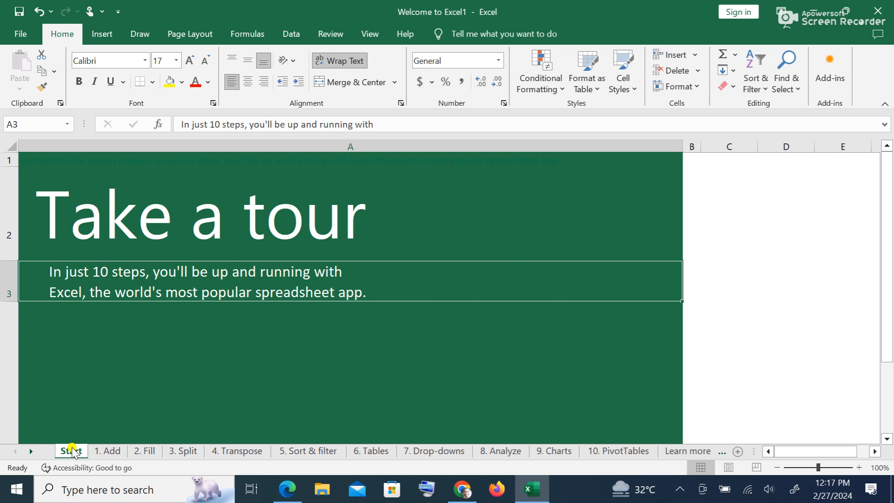
pyautogui.click(32, 450)
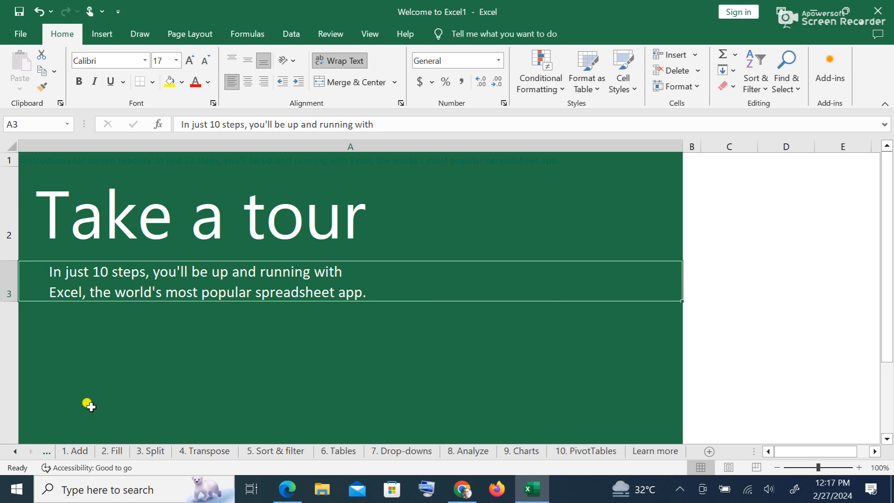
pyautogui.click(83, 450)
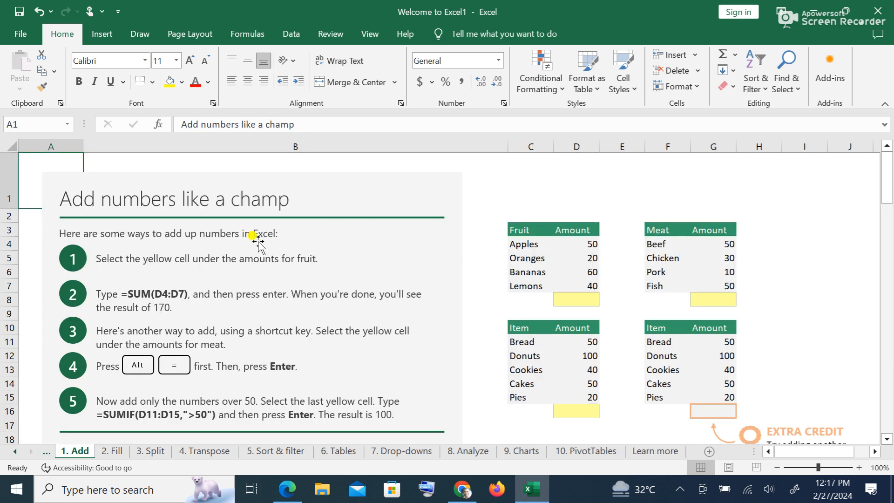
pyautogui.scroll(-1, 349, 242)
pyautogui.scroll(-7, 350, 242)
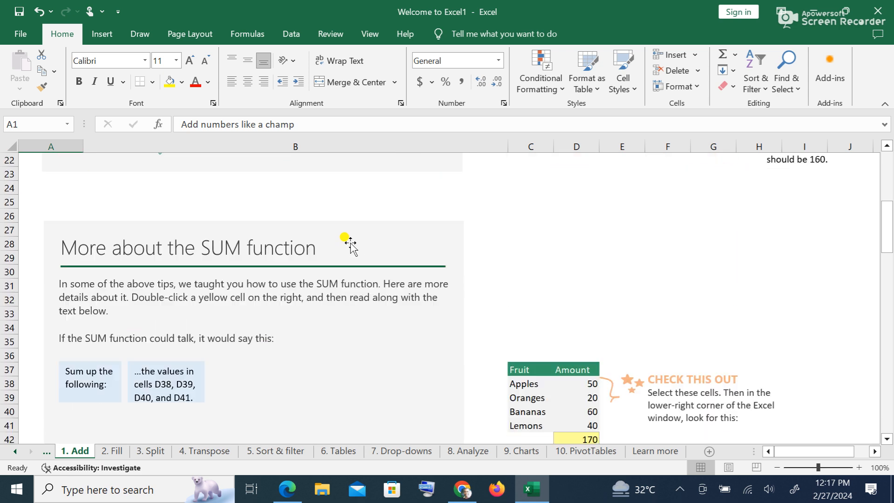
pyautogui.scroll(6, 351, 246)
pyautogui.scroll(2, 349, 245)
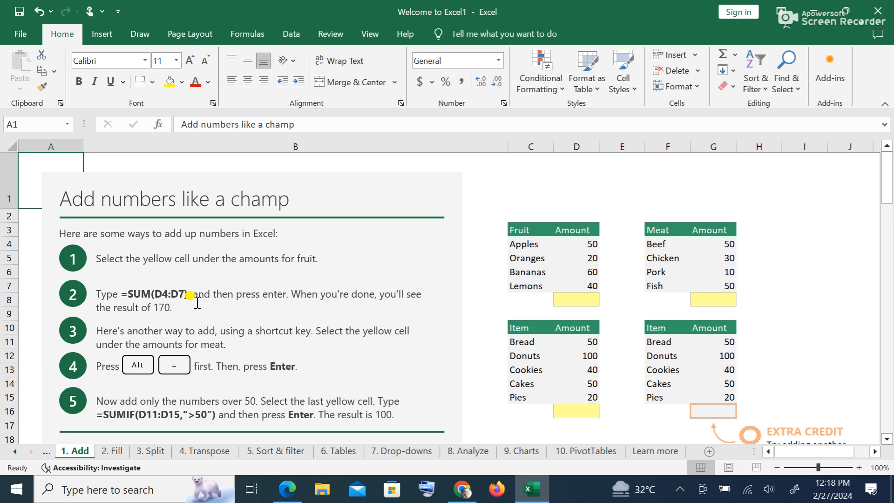
pyautogui.scroll(-8, 200, 298)
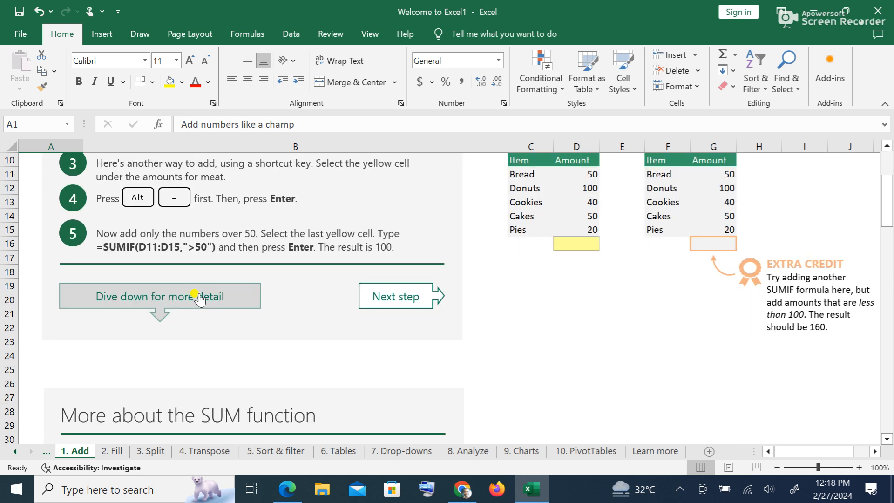
pyautogui.scroll(-6, 200, 294)
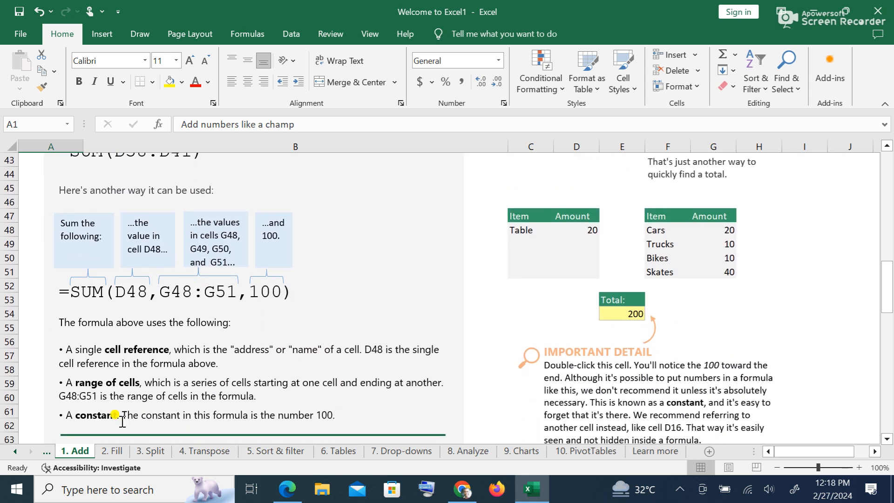
# Step: Look through the Fill, Split, Transpose and Sort & filter lessons of the tour workbook
pyautogui.click(111, 451)
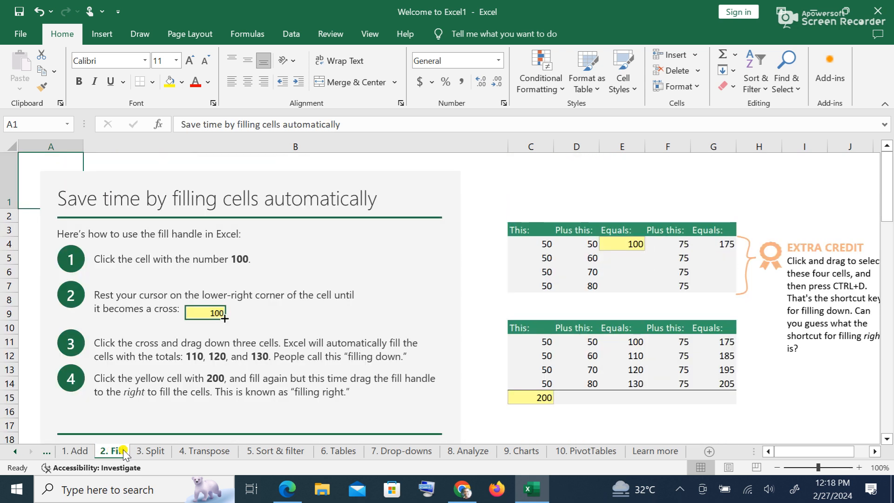
pyautogui.click(153, 450)
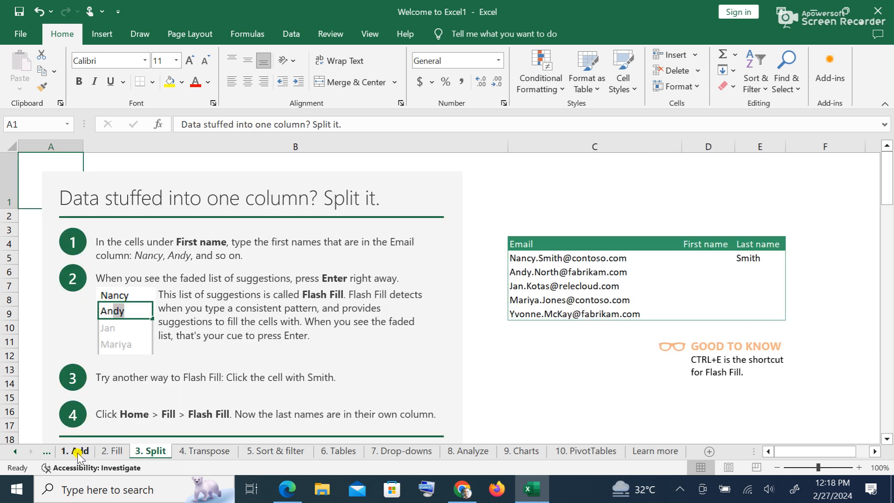
pyautogui.click(79, 451)
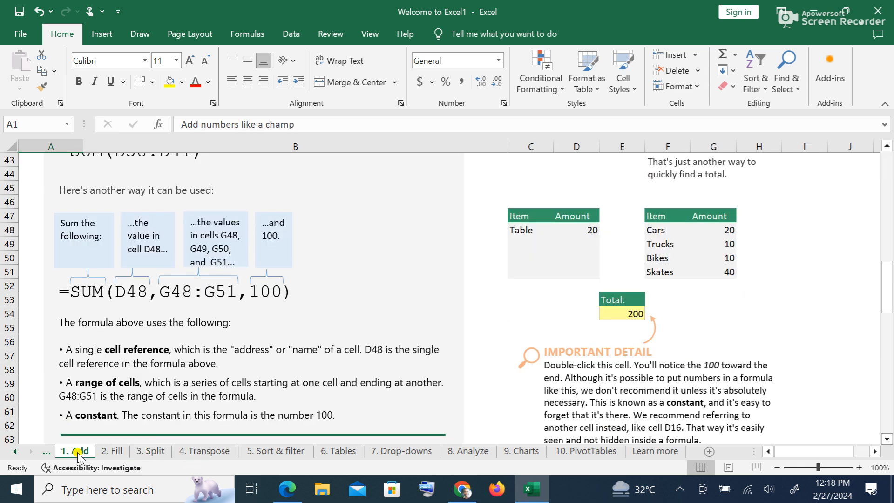
pyautogui.click(116, 451)
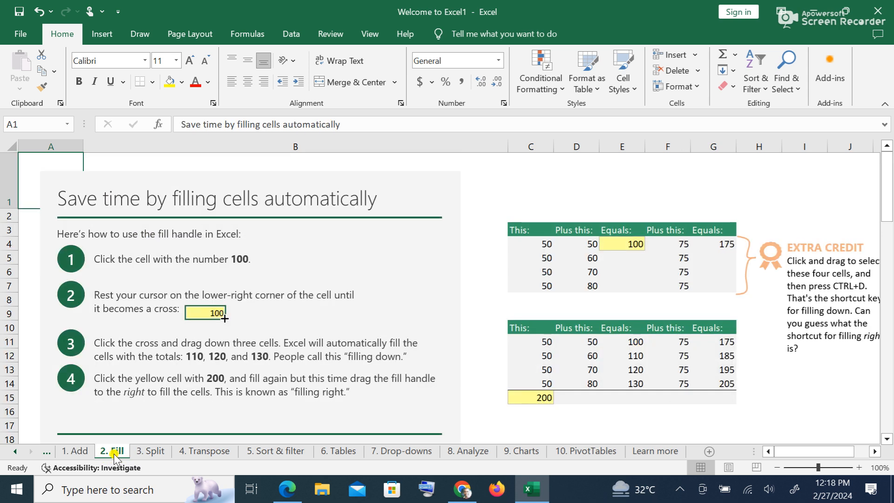
pyautogui.click(151, 451)
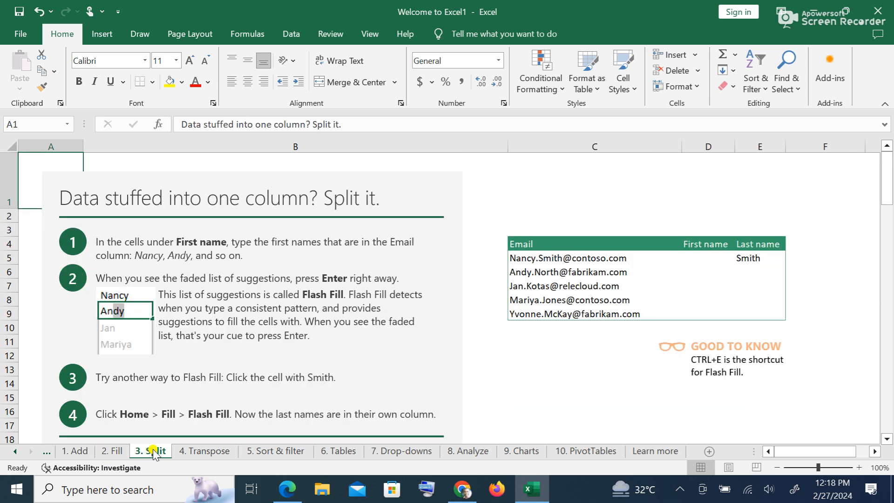
pyautogui.click(209, 452)
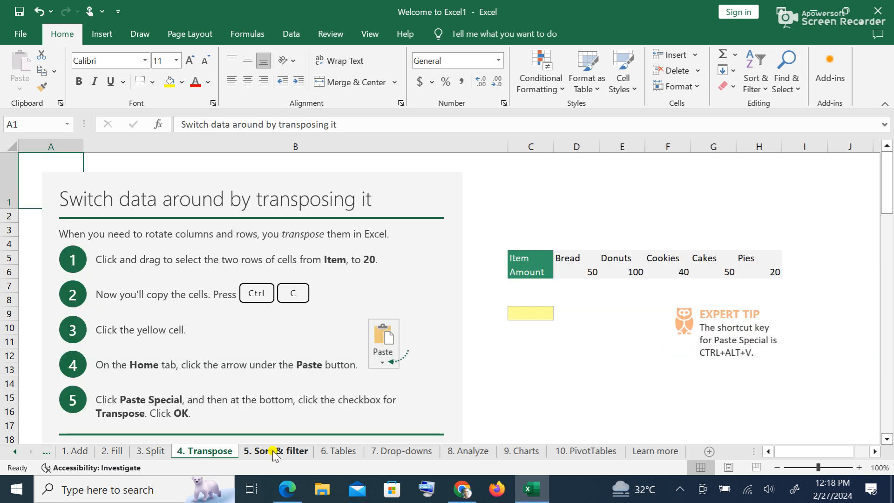
pyautogui.click(272, 450)
pyautogui.scroll(-3, 362, 307)
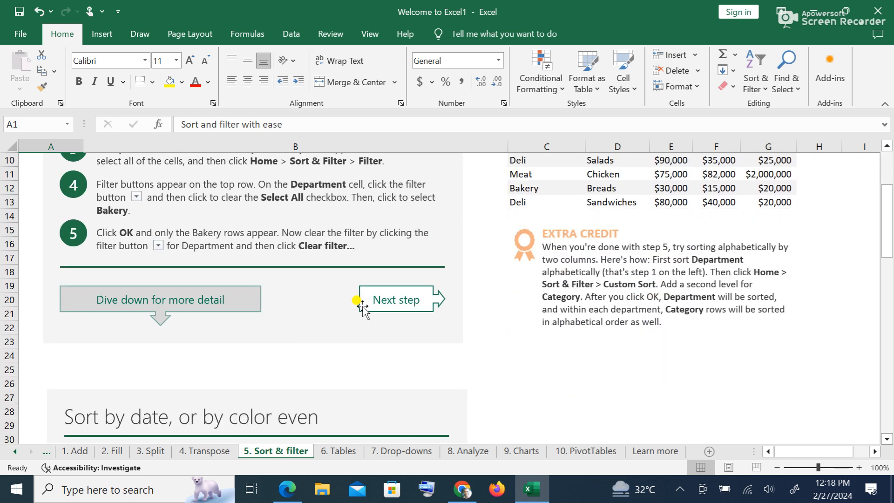
# Step: Browse the Tables, Drop-downs, Analyze, Charts and PivotTables lessons of the tour workbook
pyautogui.click(343, 452)
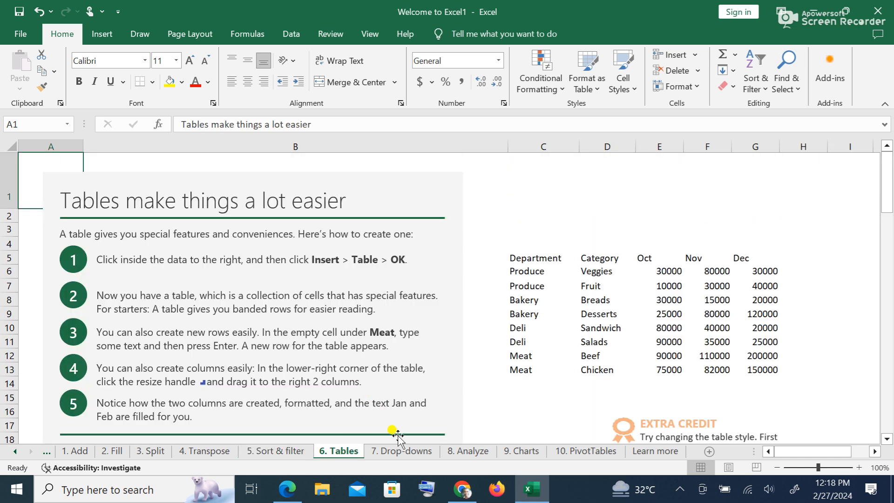
pyautogui.click(406, 451)
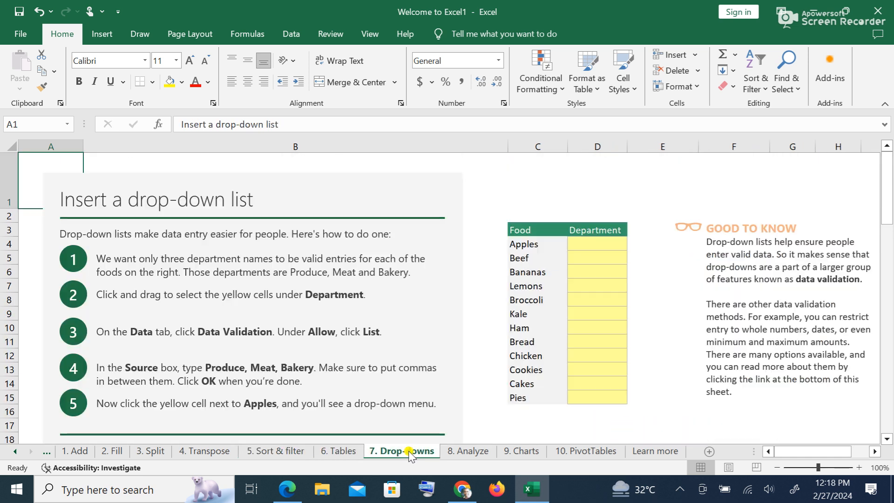
pyautogui.click(472, 451)
pyautogui.click(522, 450)
pyautogui.scroll(-2, 444, 317)
pyautogui.scroll(-11, 444, 317)
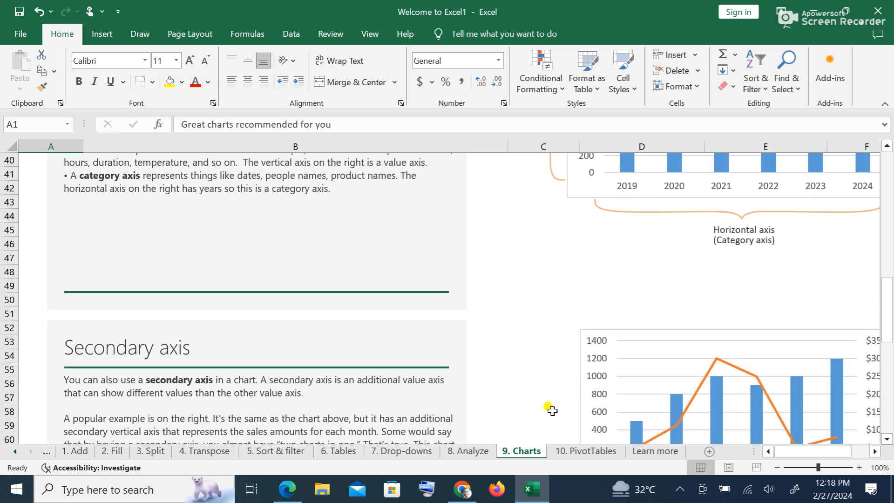
pyautogui.click(588, 450)
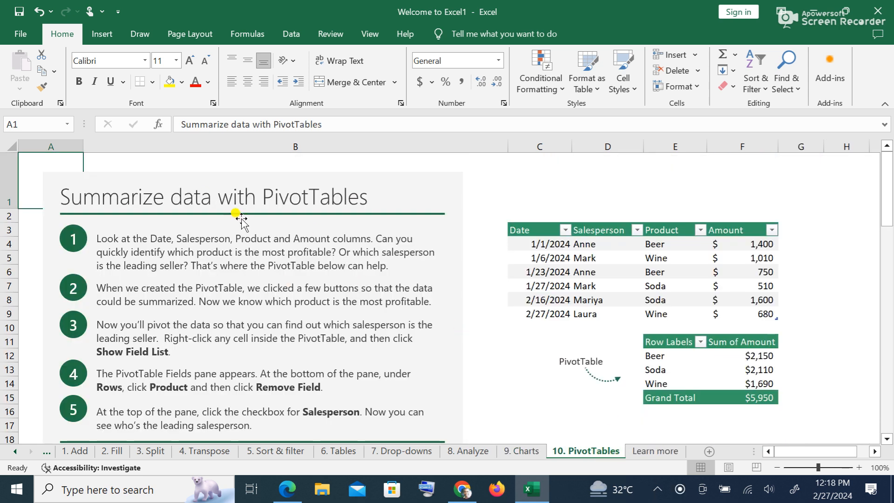
# Step: Create a new blank workbook and add two more worksheets after Sheet1
pyautogui.click(20, 35)
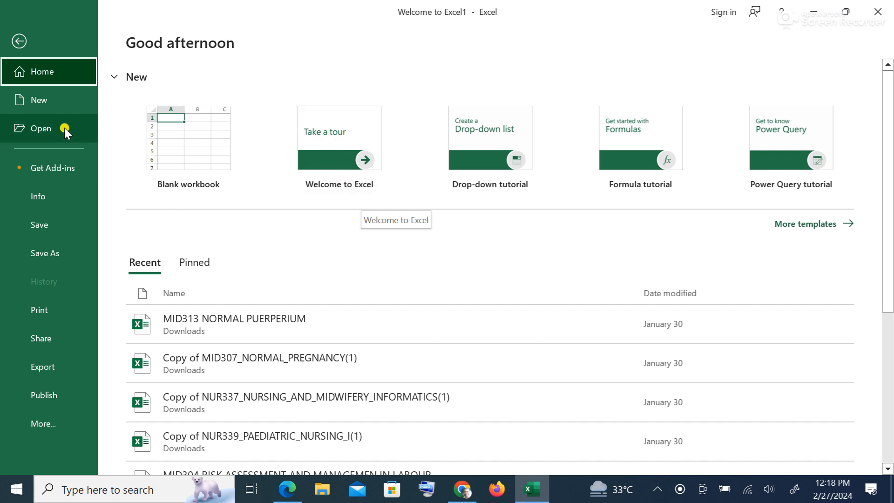
pyautogui.click(38, 105)
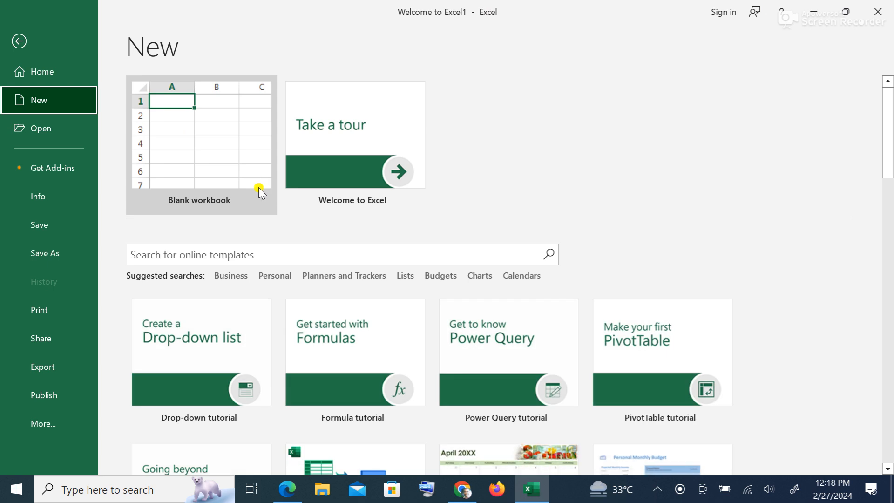
pyautogui.click(215, 139)
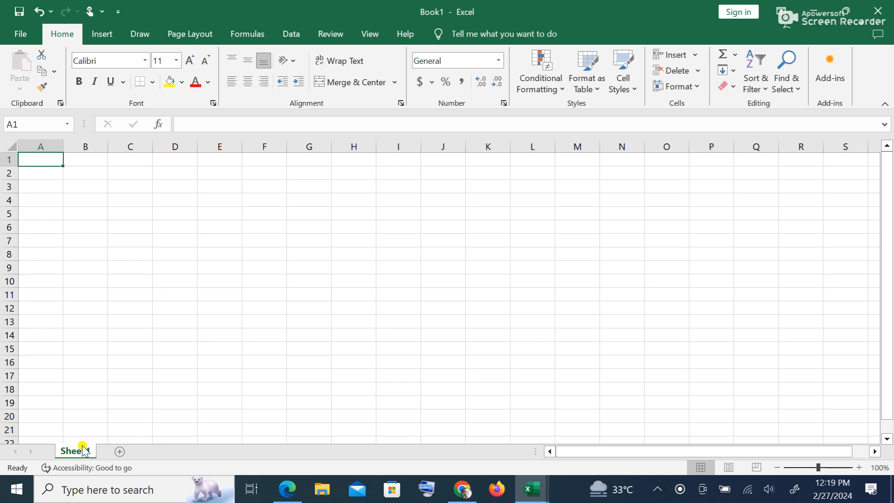
pyautogui.click(120, 450)
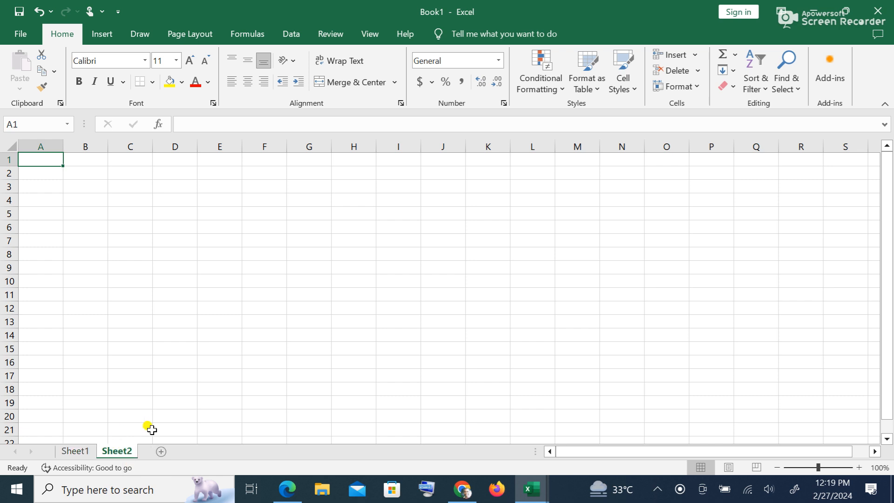
pyautogui.click(161, 451)
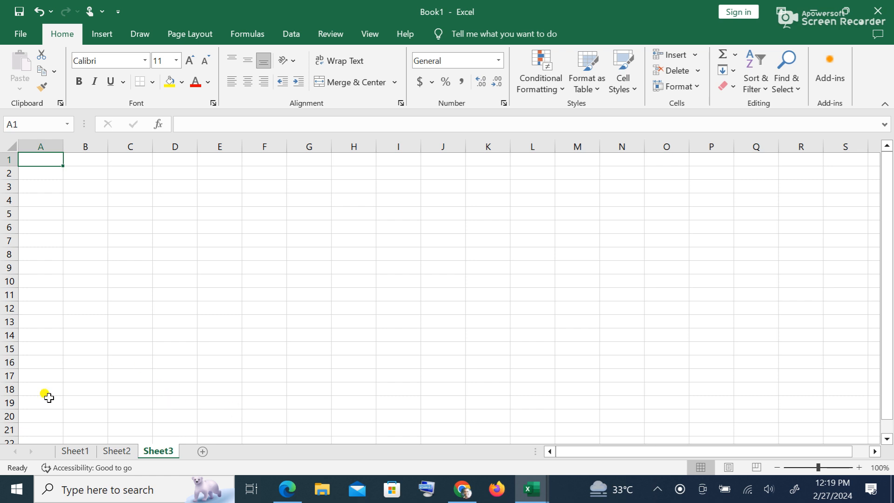
# Step: Rename Sheet1 as file
pyautogui.click(79, 452)
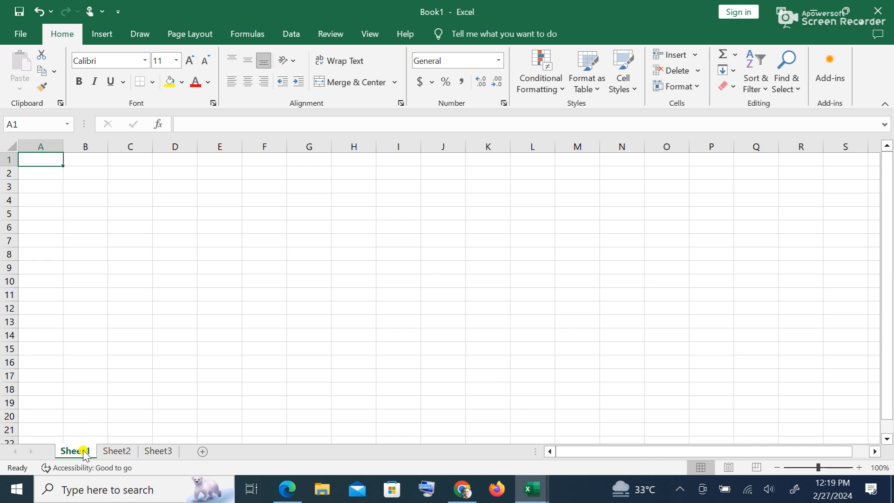
pyautogui.rightClick(81, 452)
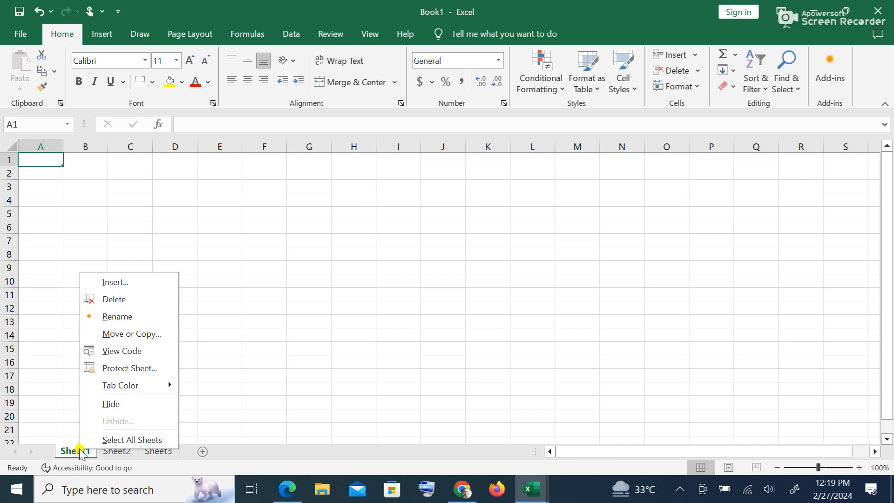
pyautogui.click(114, 316)
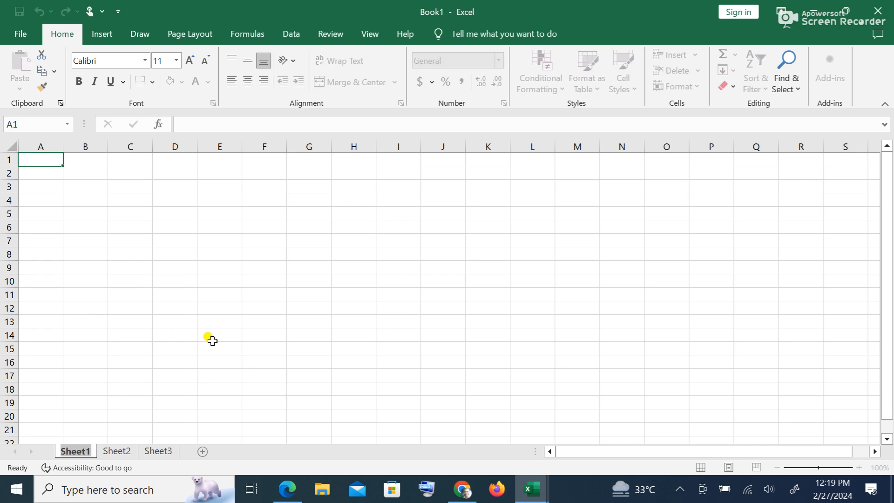
pyautogui.write('file')
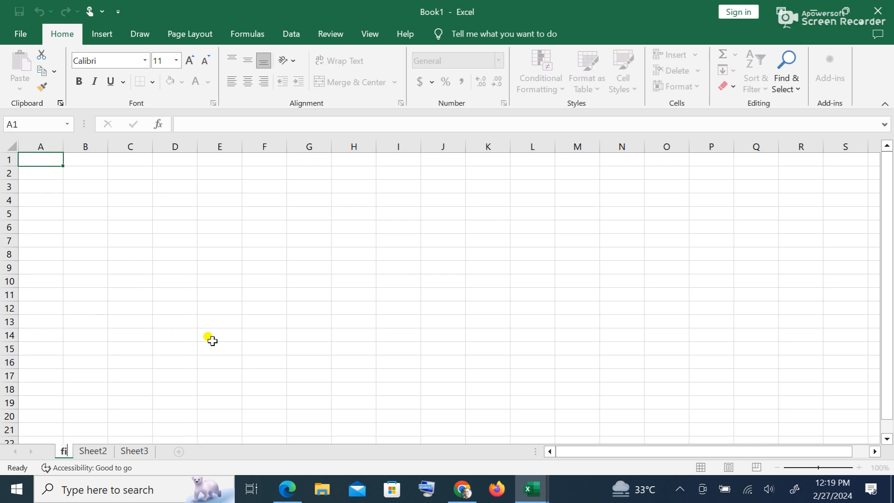
pyautogui.press('Return')
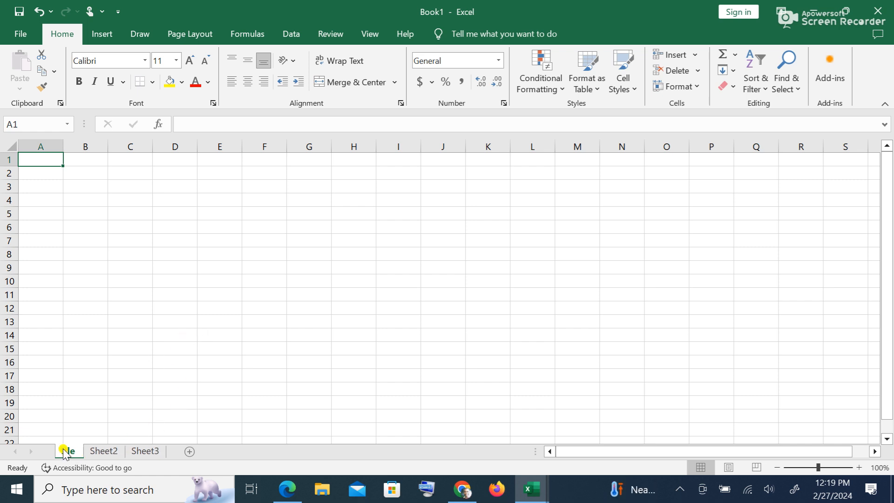
# Step: Delete Sheet2 from the workbook
pyautogui.rightClick(107, 452)
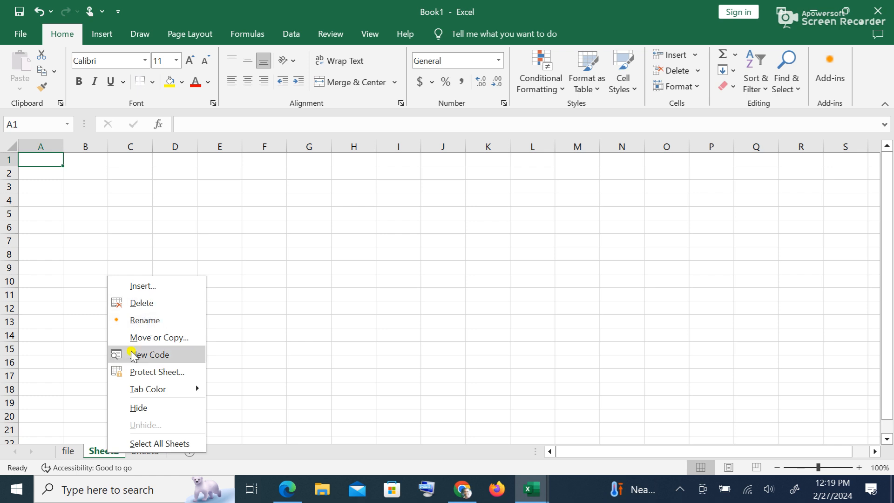
pyautogui.click(98, 452)
pyautogui.rightClick(102, 453)
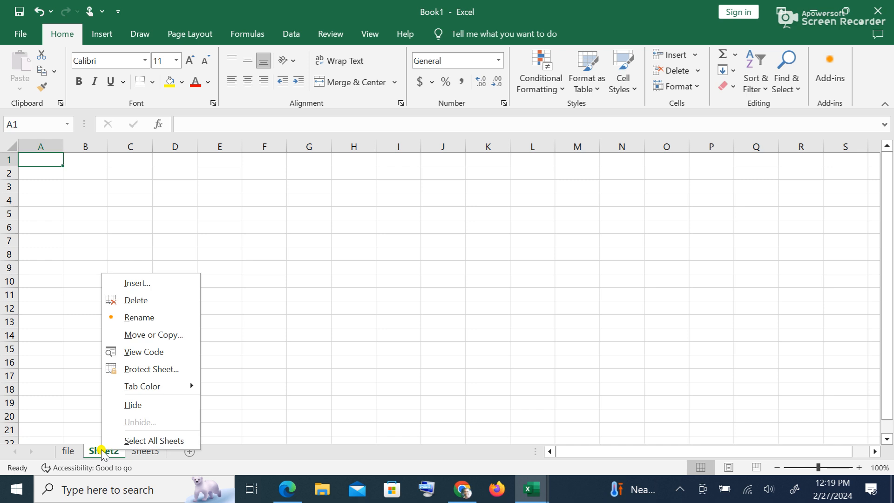
pyautogui.click(139, 301)
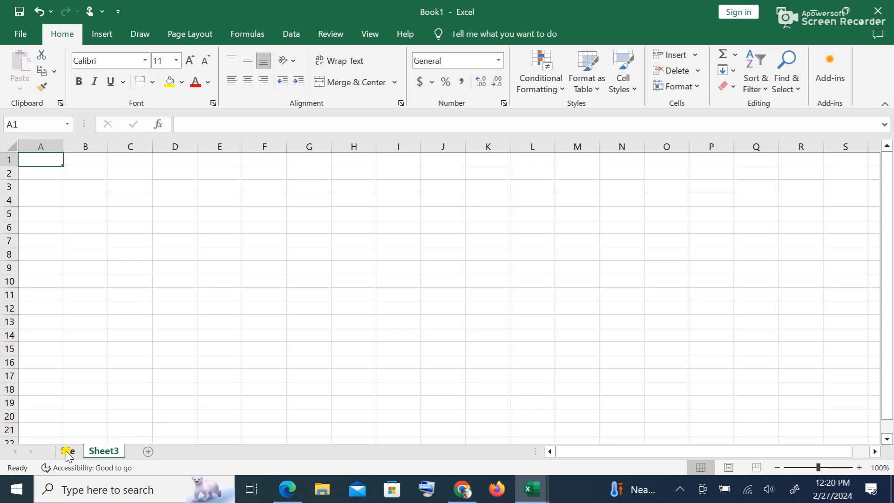
# Step: Move the file sheet behind Sheet3, and restore the order by moving Sheet3 behind file
pyautogui.moveTo(67, 453); pyautogui.dragTo(130, 458)
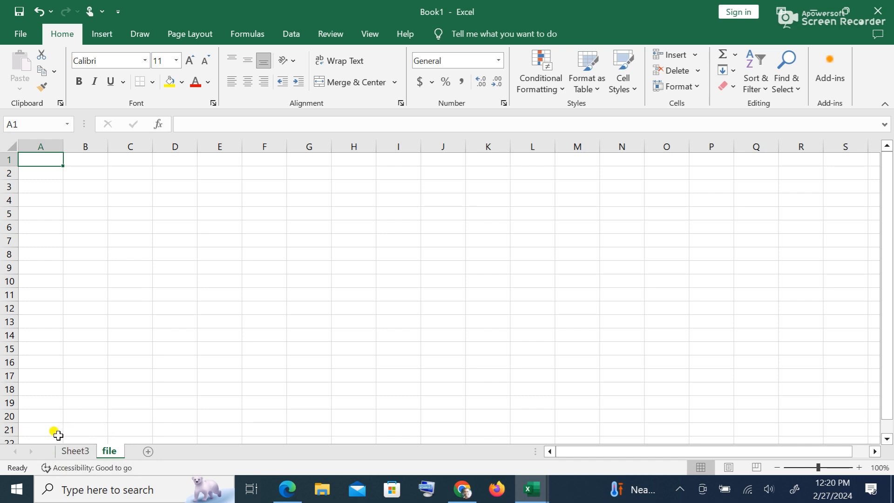
pyautogui.moveTo(76, 450); pyautogui.dragTo(123, 461)
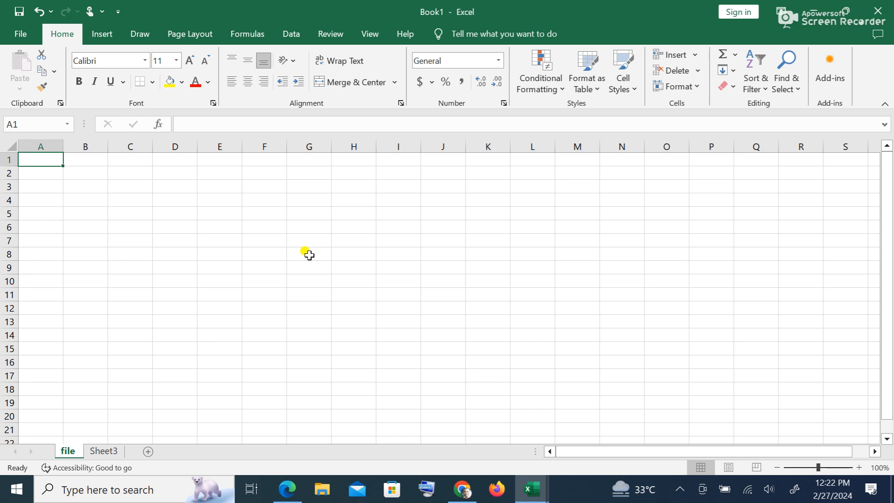
# Step: Enter the trial text kkkk in cell F5 of the file sheet and erase it
pyautogui.click(253, 215)
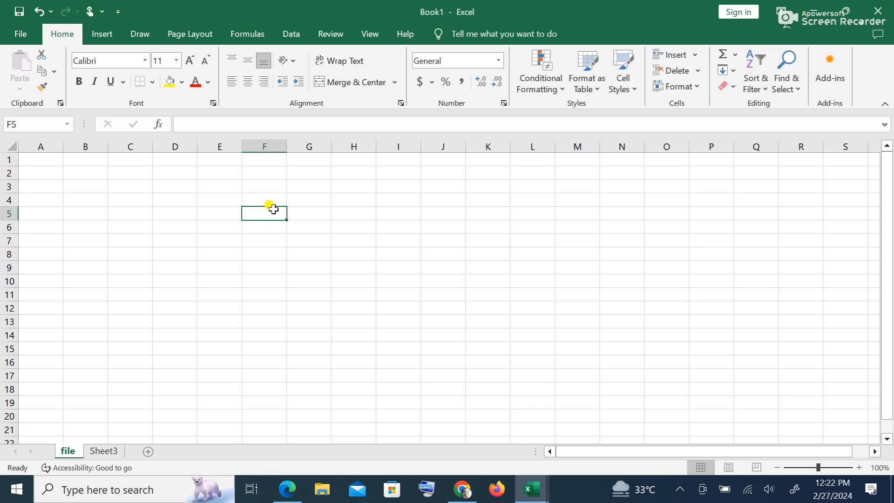
pyautogui.write('kkkk')
pyautogui.press('BackSpace')
pyautogui.press('BackSpace')
pyautogui.press('BackSpace')
pyautogui.press('BackSpace')
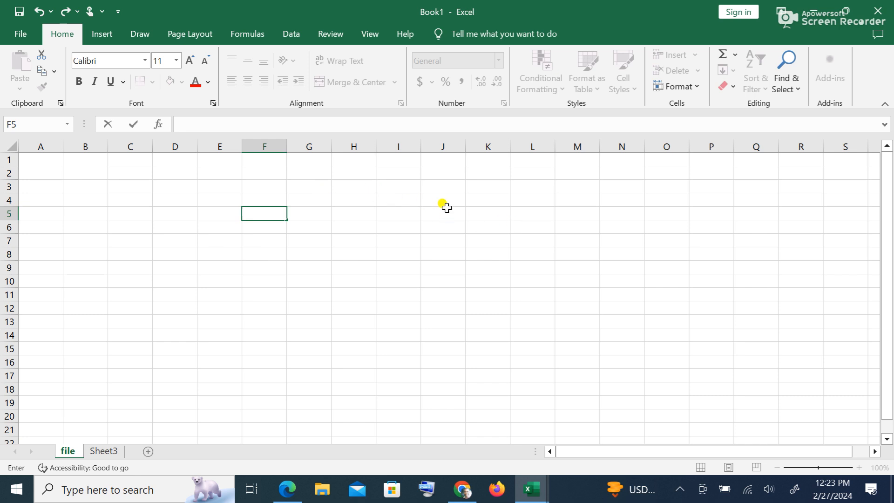
# Step: Move the active cell rightward along row 5 from F5 to column EO to explore the sheet's columns
pyautogui.press('Right')
pyautogui.press('Right')
pyautogui.press('Right')
pyautogui.press('Right')
pyautogui.press('Right')
pyautogui.press('Right')
pyautogui.press('Right')
pyautogui.press('Right')
pyautogui.press('Right')
pyautogui.press('Right')
pyautogui.press('Right')
pyautogui.press('Right')
pyautogui.press('Right')
pyautogui.press('Right')
pyautogui.press('Right')
pyautogui.press('Right')
pyautogui.press('Right')
pyautogui.press('Right')
pyautogui.press('Right')
pyautogui.press('Right')
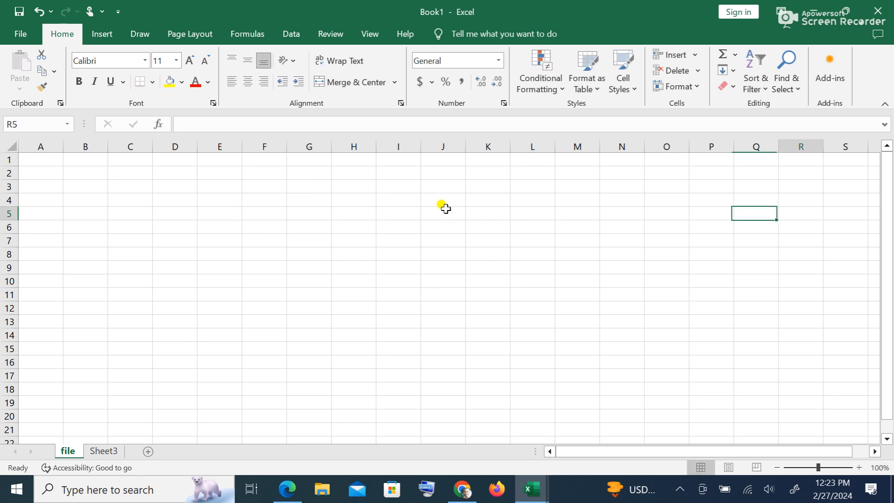
pyautogui.press('Right')
pyautogui.press('Right')
pyautogui.press('Right')
pyautogui.press('Right')
pyautogui.press('Right')
pyautogui.press('Right')
pyautogui.press('Right')
pyautogui.press('Right')
pyautogui.press('Right')
pyautogui.press('Right')
pyautogui.press('Right')
pyautogui.press('Right')
pyautogui.press('Right')
pyautogui.press('Right')
pyautogui.press('Right')
pyautogui.press('Right')
pyautogui.press('Right')
pyautogui.press('Right')
pyautogui.press('Right')
pyautogui.press('Right')
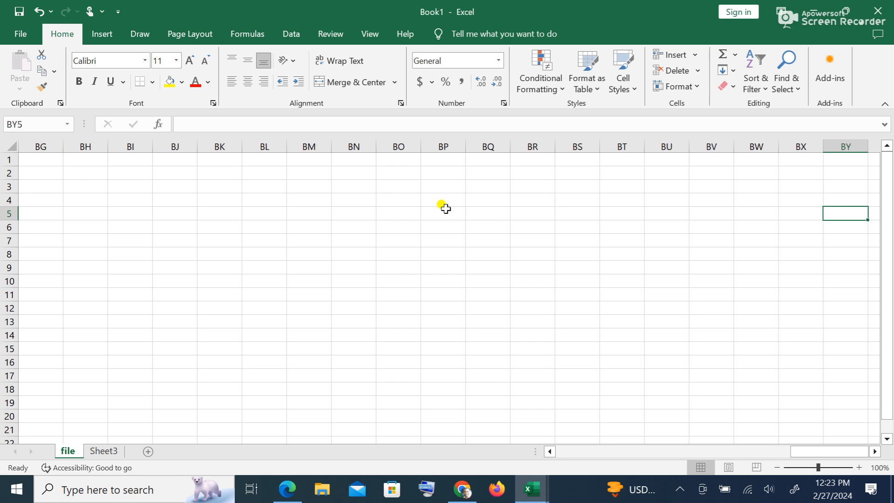
pyautogui.press('Right')
pyautogui.press('Right')
pyautogui.press('Right')
pyautogui.press('Right')
pyautogui.press('Right')
pyautogui.press('Right')
pyautogui.press('Right')
pyautogui.press('Right')
pyautogui.press('Right')
pyautogui.press('Right')
pyautogui.press('Right')
pyautogui.press('Right')
pyautogui.press('Right')
pyautogui.press('Right')
pyautogui.press('Right')
pyautogui.press('Right')
pyautogui.press('Right')
pyautogui.press('Right')
pyautogui.press('Right')
pyautogui.press('Right')
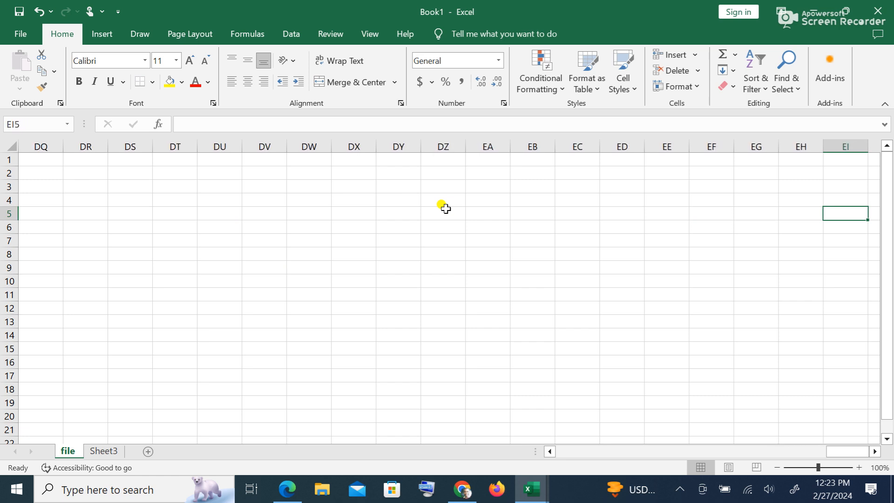
# Step: Move the active cell down column EO to row 118 to explore the sheet's rows
pyautogui.press('Down')
pyautogui.press('Down')
pyautogui.press('Down')
pyautogui.press('Down')
pyautogui.press('Down')
pyautogui.press('Down')
pyautogui.press('Down')
pyautogui.press('Down')
pyautogui.press('Down')
pyautogui.press('Down')
pyautogui.press('Down')
pyautogui.press('Down')
pyautogui.press('Down')
pyautogui.press('Down')
pyautogui.press('Down')
pyautogui.press('Down')
pyautogui.press('Down')
pyautogui.press('Down')
pyautogui.press('Down')
pyautogui.press('Down')
pyautogui.press('Down')
pyautogui.press('Down')
pyautogui.press('Down')
pyautogui.press('Down')
pyautogui.press('Down')
pyautogui.press('Down')
pyautogui.press('Down')
pyautogui.press('Down')
pyautogui.press('Down')
pyautogui.press('Down')
pyautogui.press('Down')
pyautogui.press('Down')
pyautogui.press('Down')
pyautogui.press('Down')
pyautogui.press('Down')
pyautogui.press('Down')
pyautogui.press('Down')
pyautogui.press('Down')
pyautogui.press('Down')
pyautogui.press('Down')
pyautogui.press('Down')
pyautogui.press('Down')
pyautogui.press('Down')
pyautogui.press('Down')
pyautogui.press('Down')
pyautogui.press('Down')
pyautogui.press('Down')
pyautogui.press('Down')
pyautogui.press('Down')
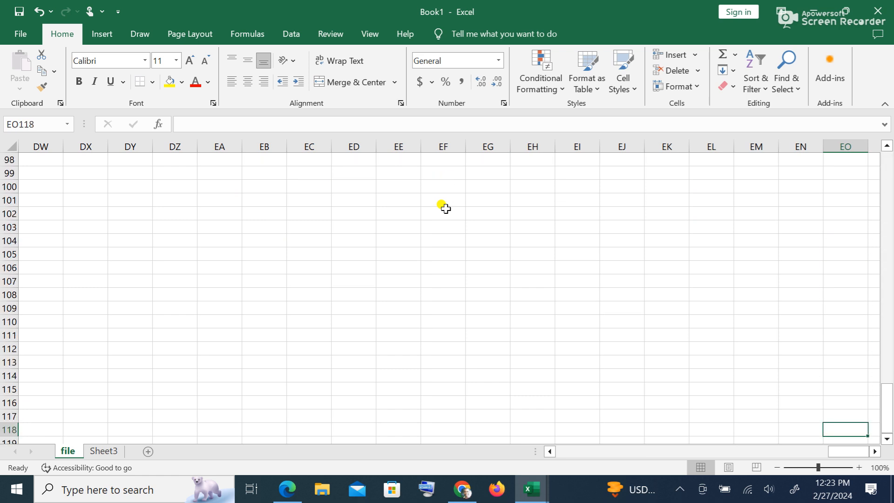
# Step: Select cell DX117 and move the active cell down column DX to row 166
pyautogui.click(91, 418)
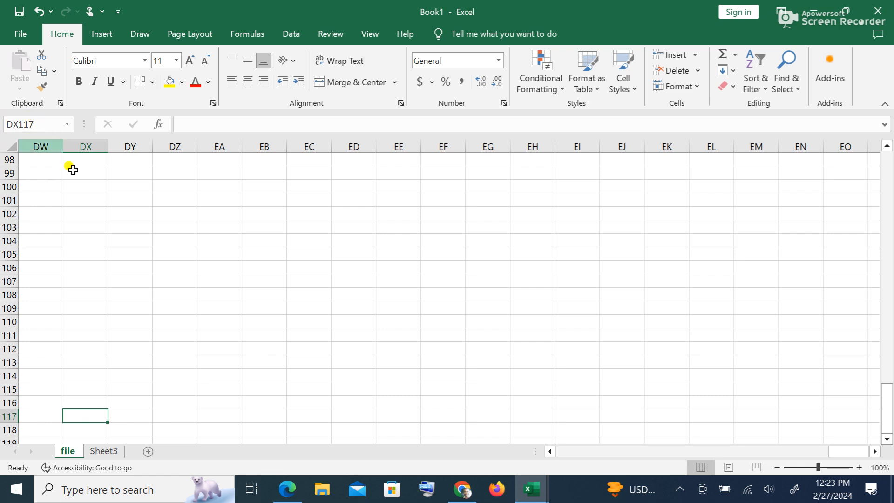
pyautogui.press('Down')
pyautogui.press('Down')
pyautogui.press('Down')
pyautogui.press('Down')
pyautogui.press('Down')
pyautogui.press('Down')
pyautogui.press('Down')
pyautogui.press('Down')
pyautogui.press('Down')
pyautogui.press('Down')
pyautogui.press('Down')
pyautogui.press('Down')
pyautogui.press('Down')
pyautogui.press('Down')
pyautogui.press('Down')
pyautogui.press('Down')
pyautogui.press('Down')
pyautogui.press('Down')
pyautogui.press('Down')
pyautogui.press('Down')
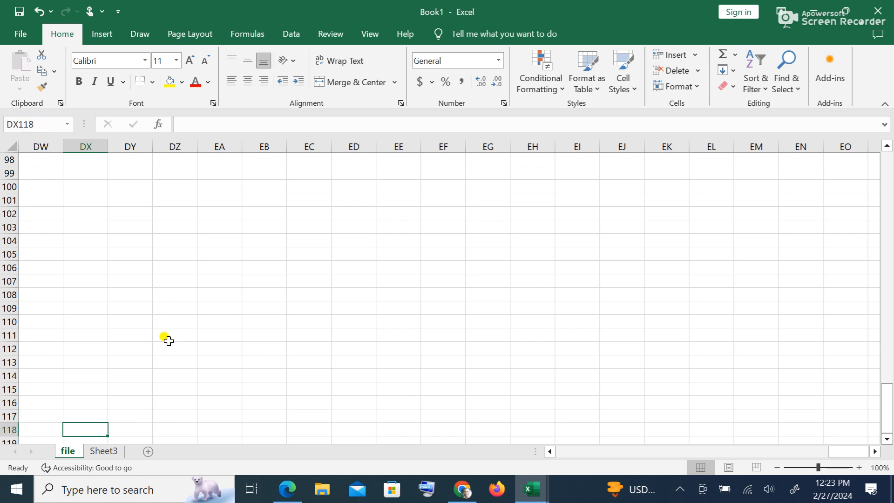
pyautogui.press('Down')
pyautogui.press('Down')
pyautogui.press('Down')
pyautogui.press('Down')
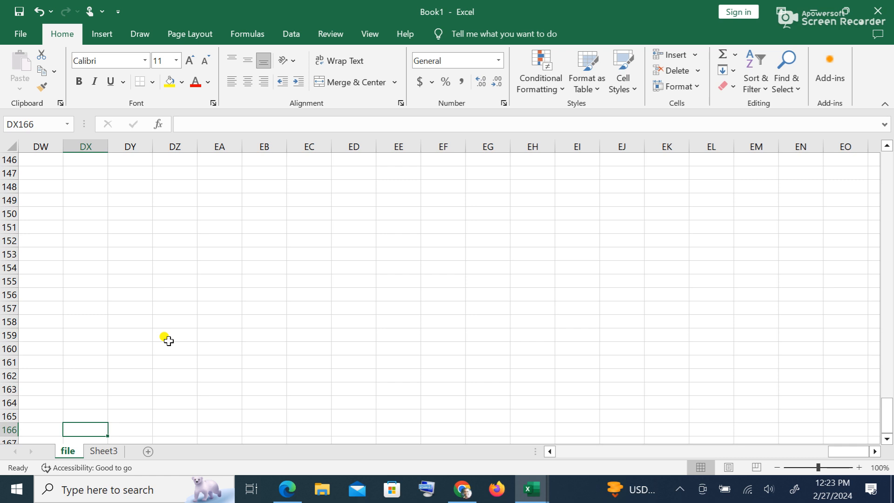
# Step: Jump to the sheet's last column, XFD, and down to its last row at cell XFD1048576
pyautogui.hotkey('ctrl', 'Right')
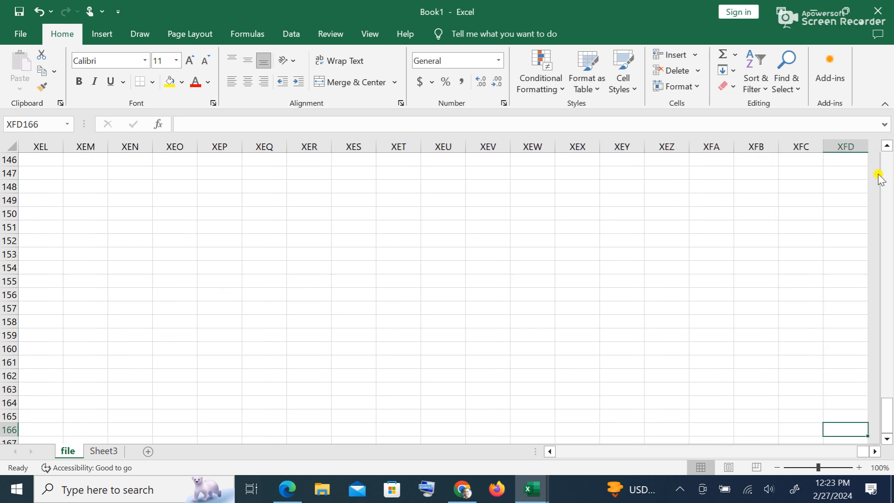
pyautogui.click(849, 158)
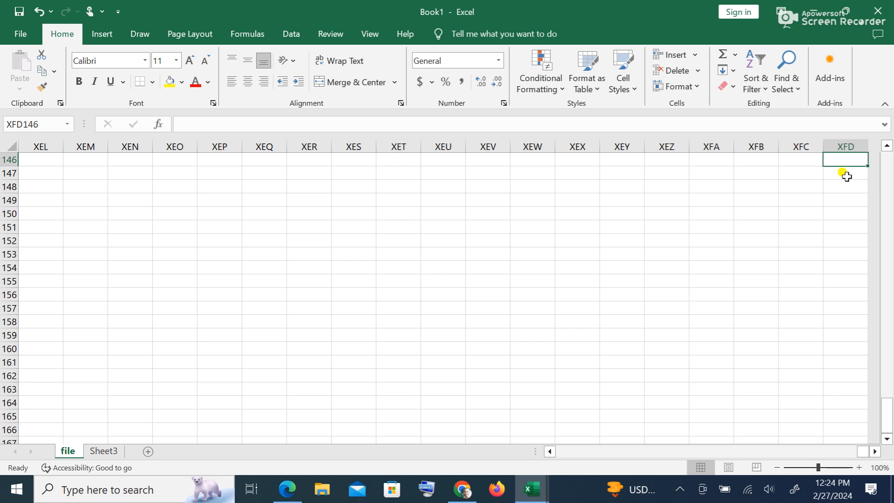
pyautogui.hotkey('ctrl', 'Down')
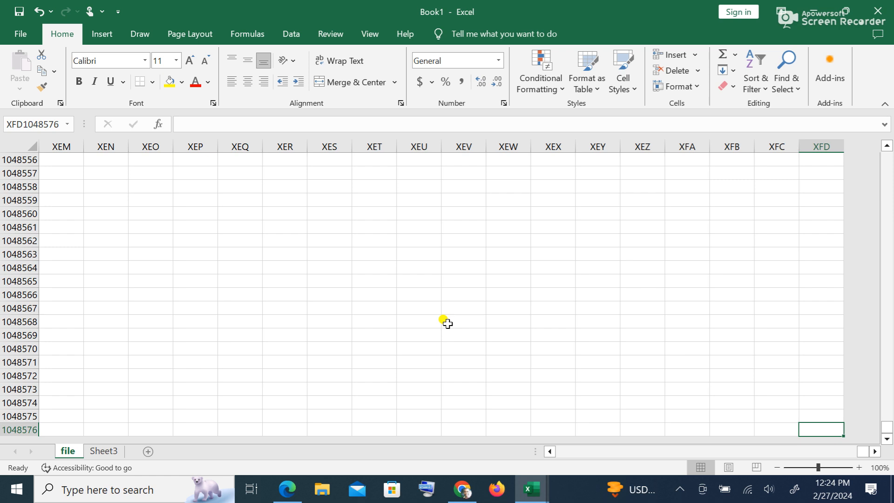
# Step: Return to the first cell of the sheet and enter 5 in A1 and h in B1
pyautogui.hotkey('ctrl', 'Up')
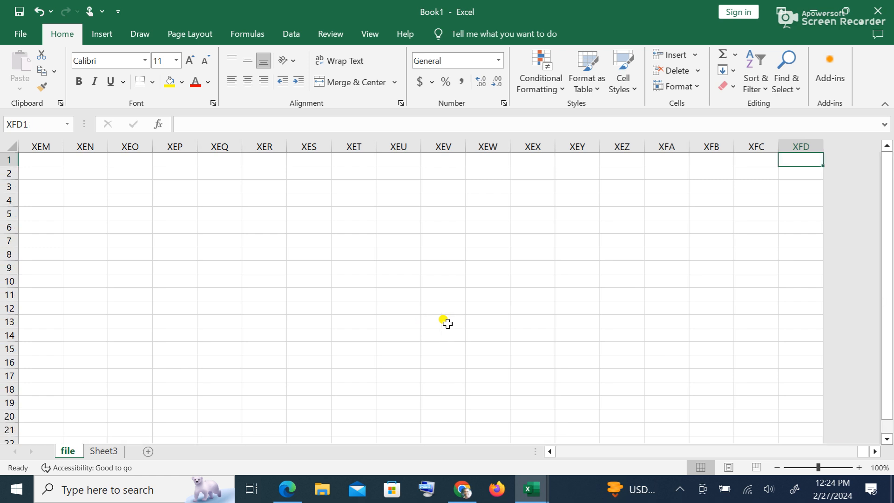
pyautogui.hotkey('ctrl', 'Left')
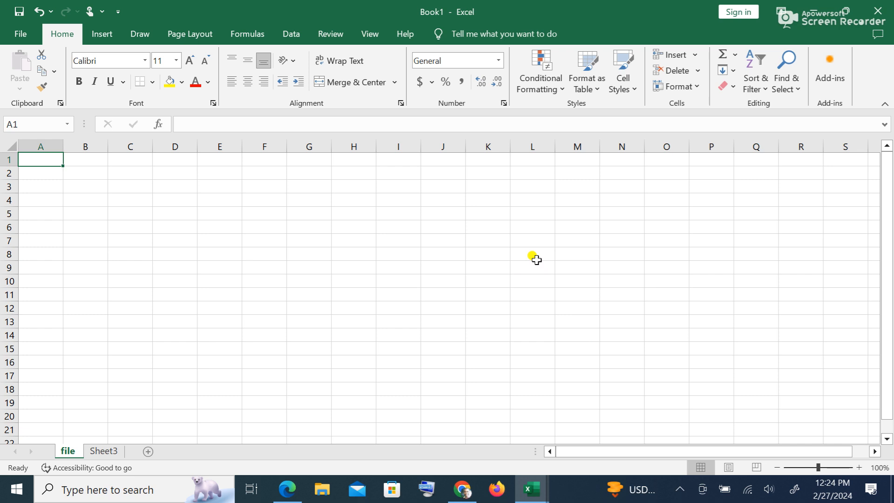
pyautogui.write('5')
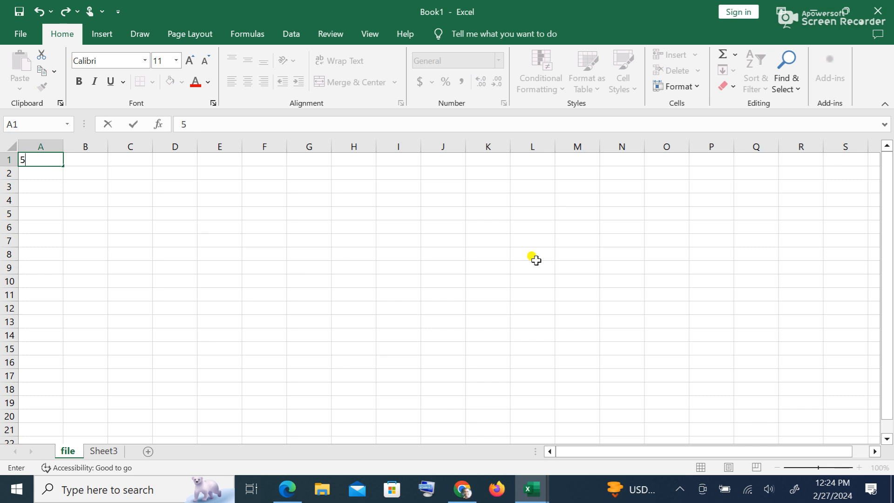
pyautogui.press('Tab')
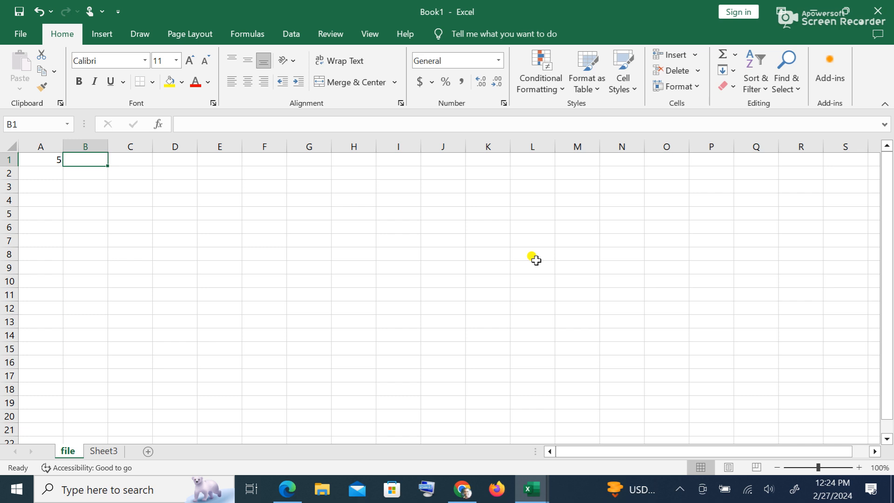
pyautogui.write('h')
pyautogui.press('Tab')
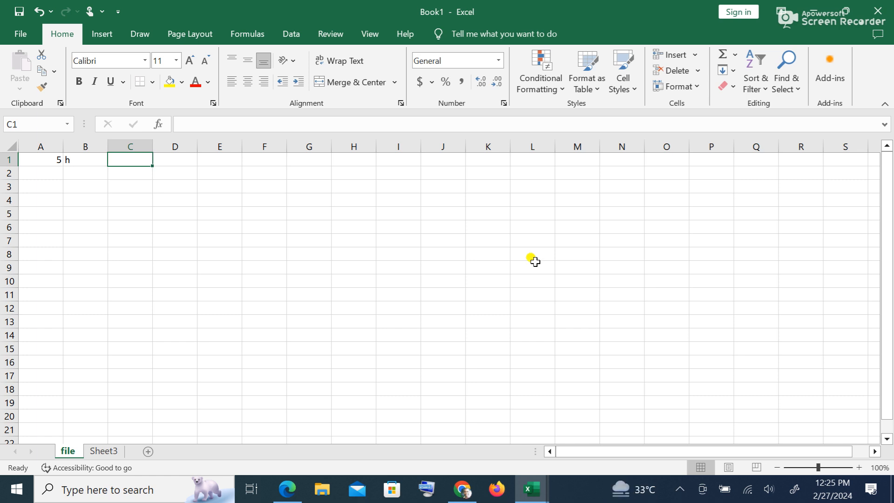
# Step: Enter the number 9 in cell A2 and the letter e in cell B2
pyautogui.click(46, 171)
pyautogui.write('9')
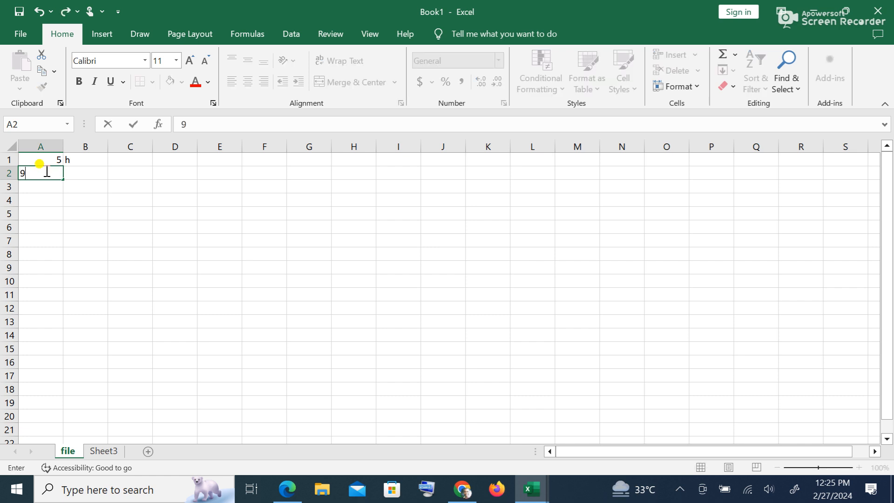
pyautogui.press('Tab')
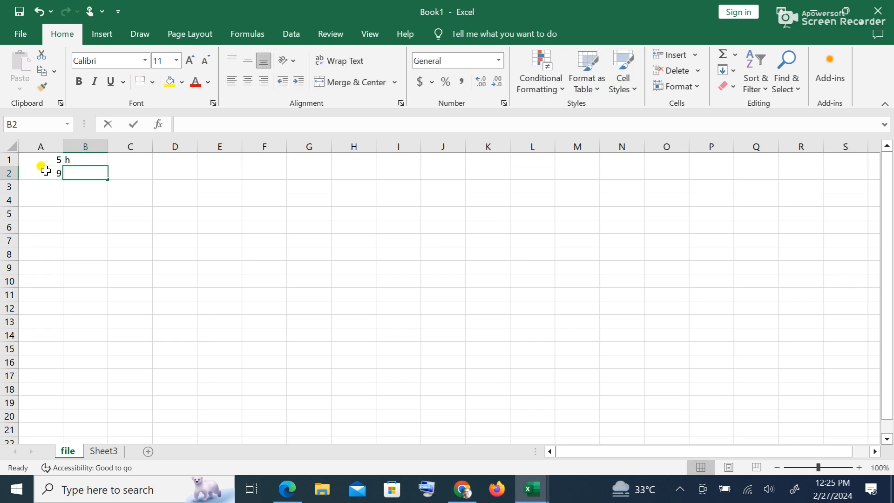
pyautogui.write('e')
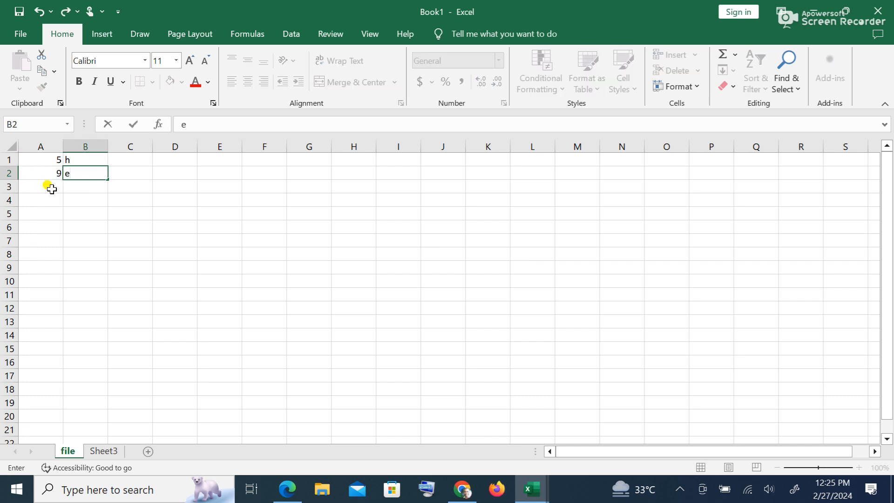
# Step: Enter the letter a in cell A3 and the number 8 in cell B3
pyautogui.click(52, 188)
pyautogui.write('a')
pyautogui.press('Tab')
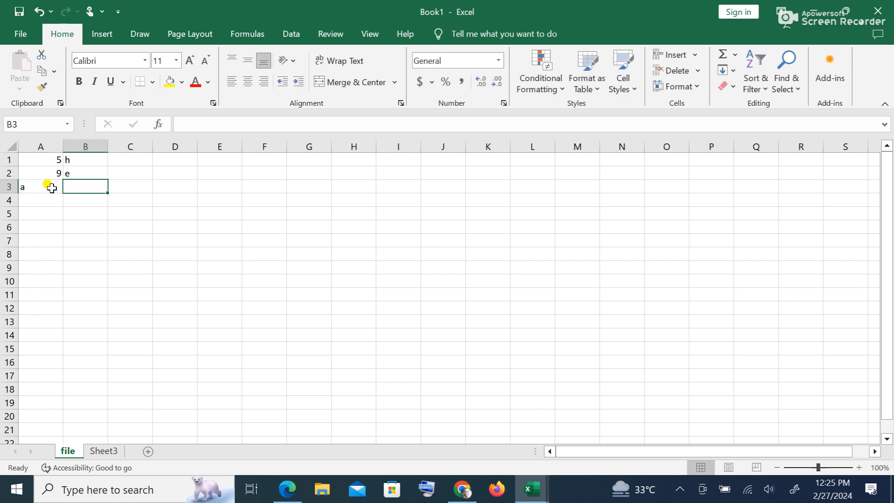
pyautogui.write('8')
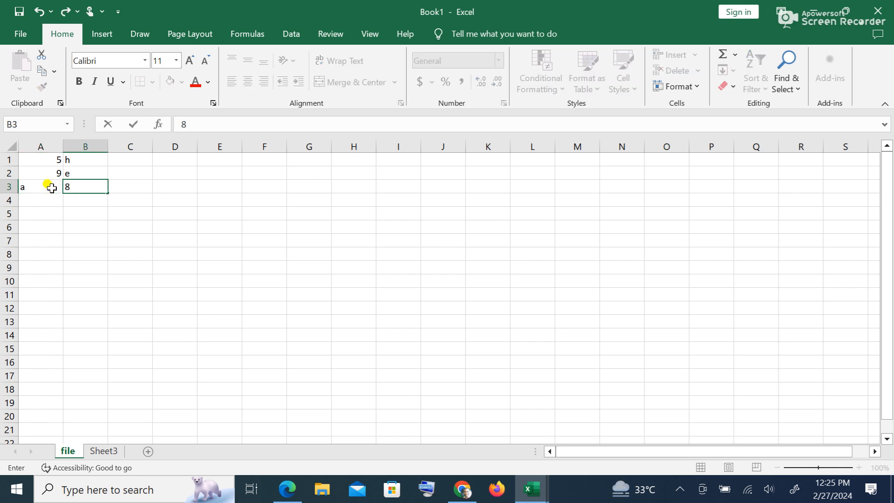
pyautogui.click(347, 318)
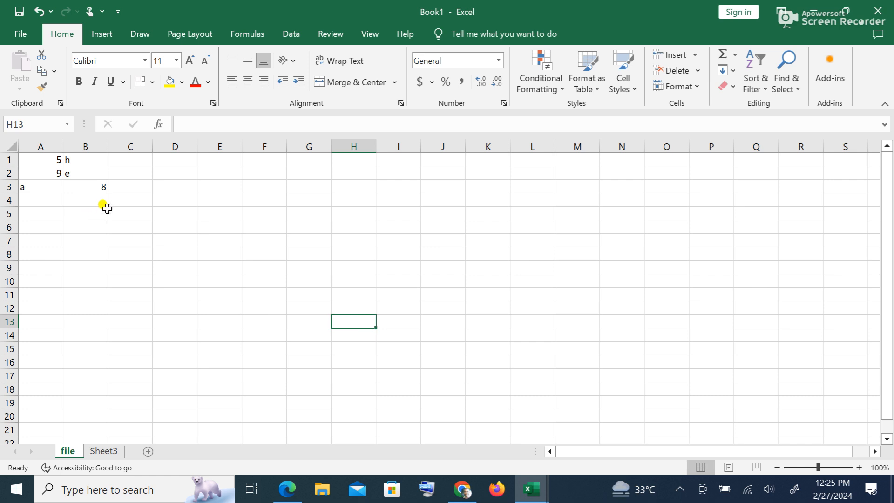
# Step: Compare how the text in A3 and the number in B3 are aligned by selecting each cell in turn
pyautogui.click(24, 188)
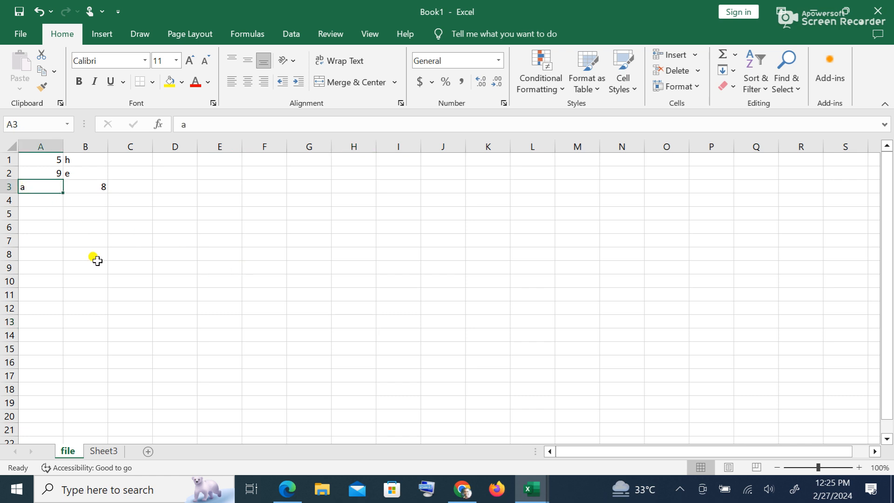
pyautogui.click(93, 186)
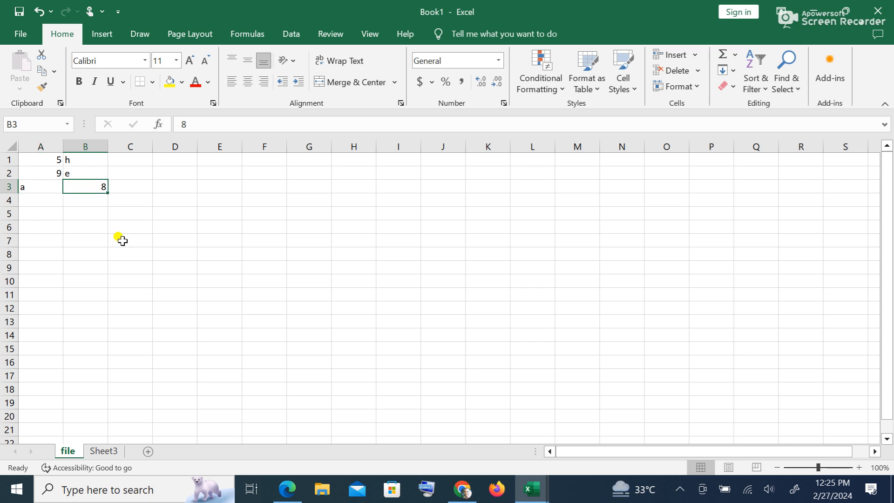
pyautogui.click(20, 185)
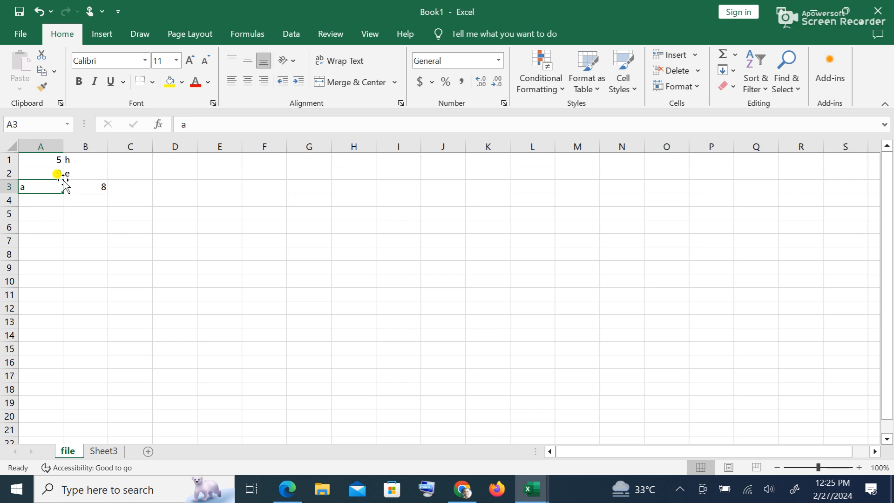
pyautogui.click(87, 185)
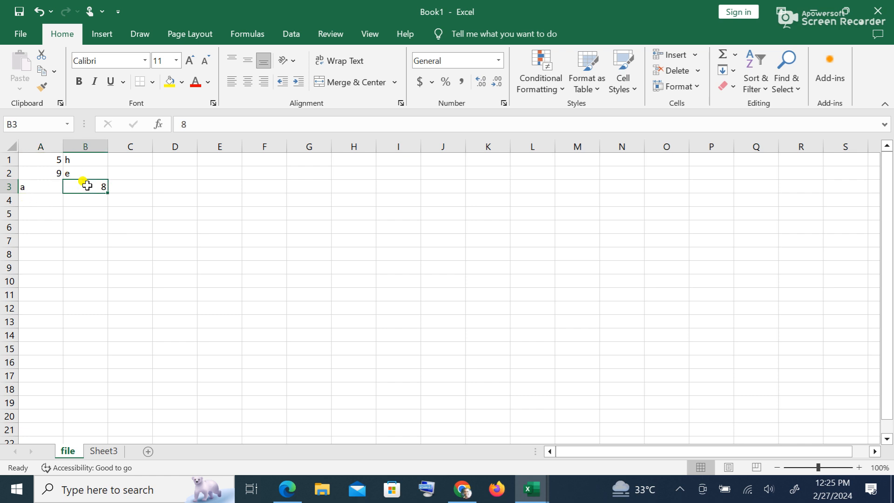
# Step: Enter the mixed letter-and-number value a7 in cell C2 and reselect the cell to check its alignment
pyautogui.click(145, 173)
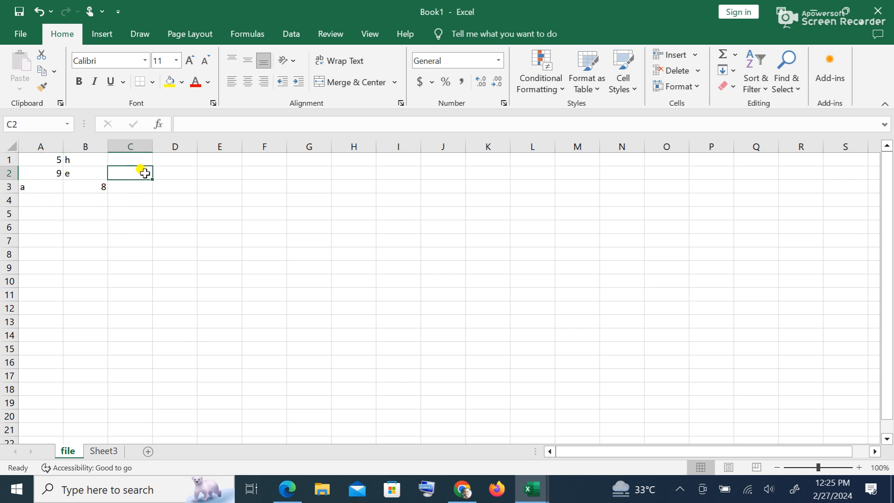
pyautogui.write('a7')
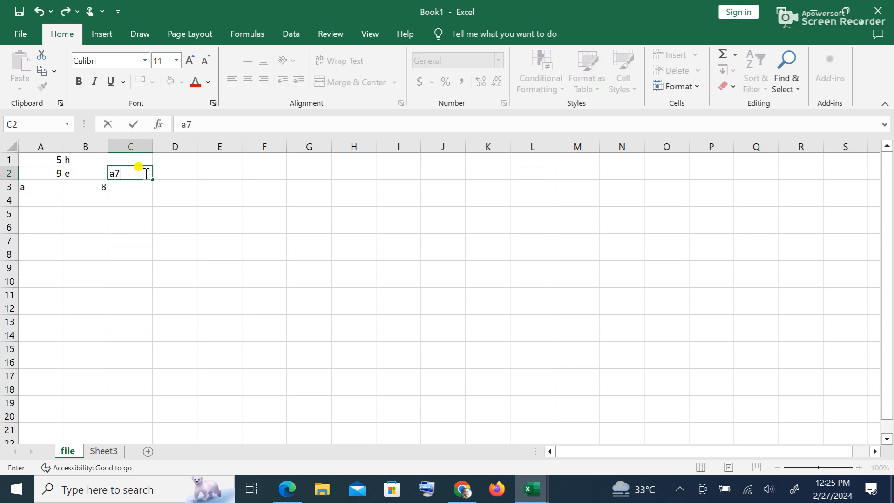
pyautogui.click(214, 238)
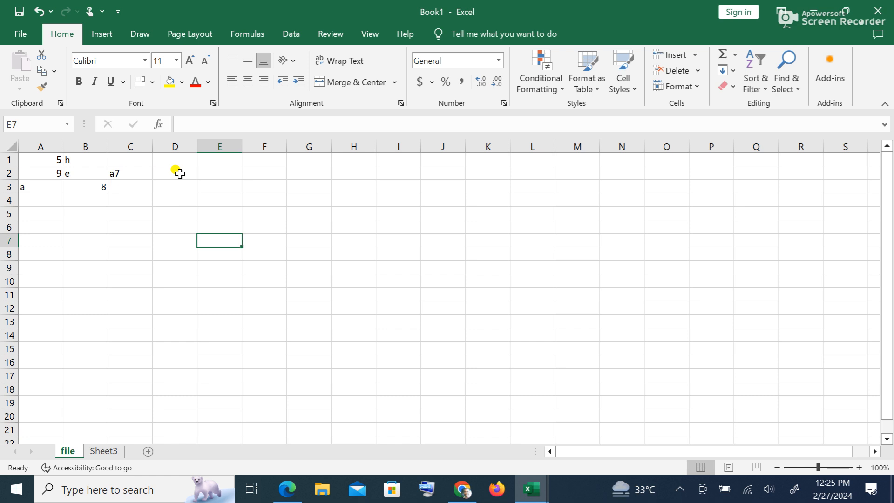
pyautogui.click(122, 171)
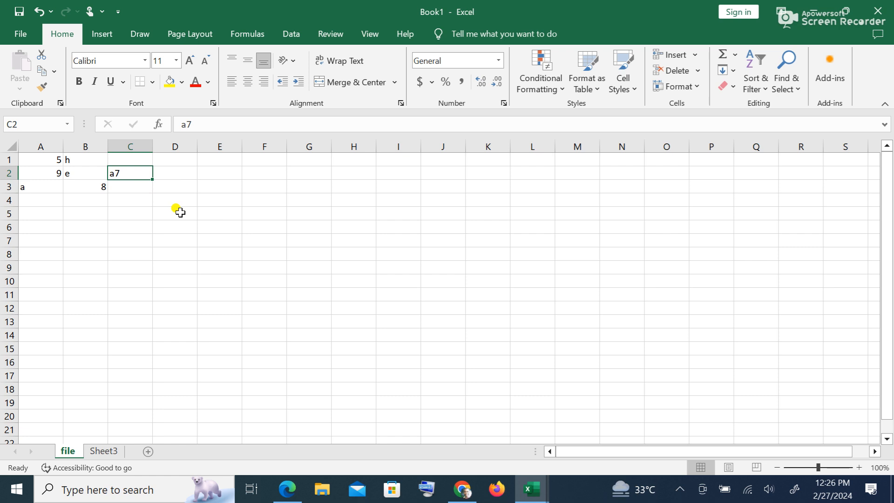
# Step: Enter "introduction" in cell E1 and widen column E so that the word fits inside it
pyautogui.click(219, 160)
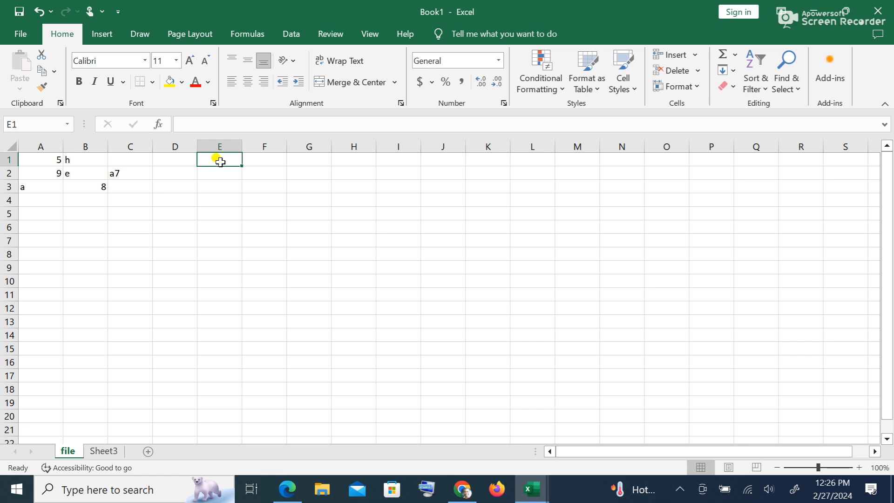
pyautogui.write('introduction')
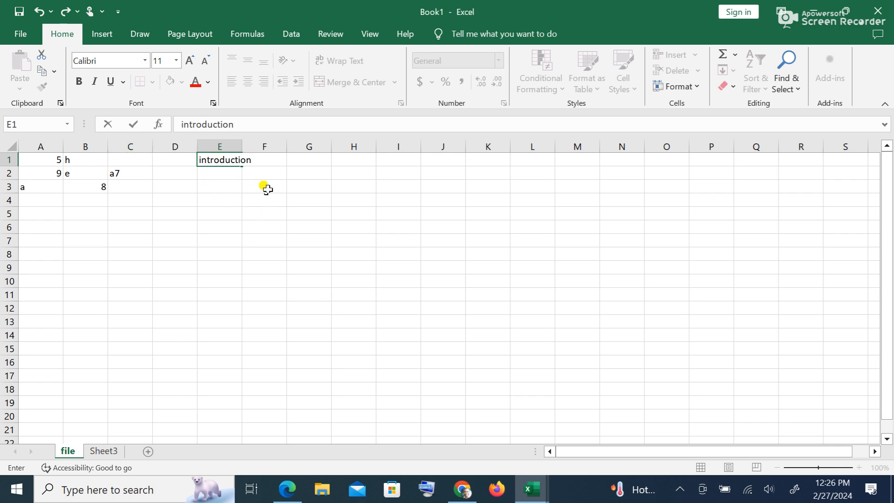
pyautogui.click(279, 206)
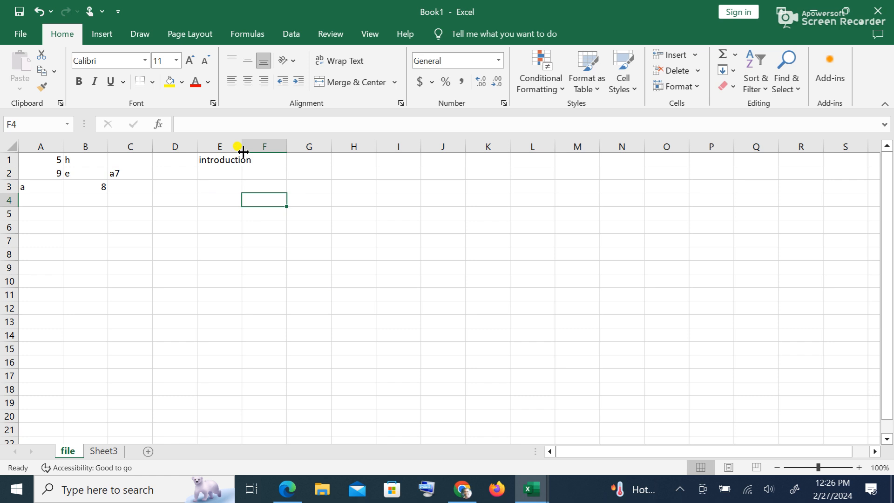
pyautogui.click(225, 159)
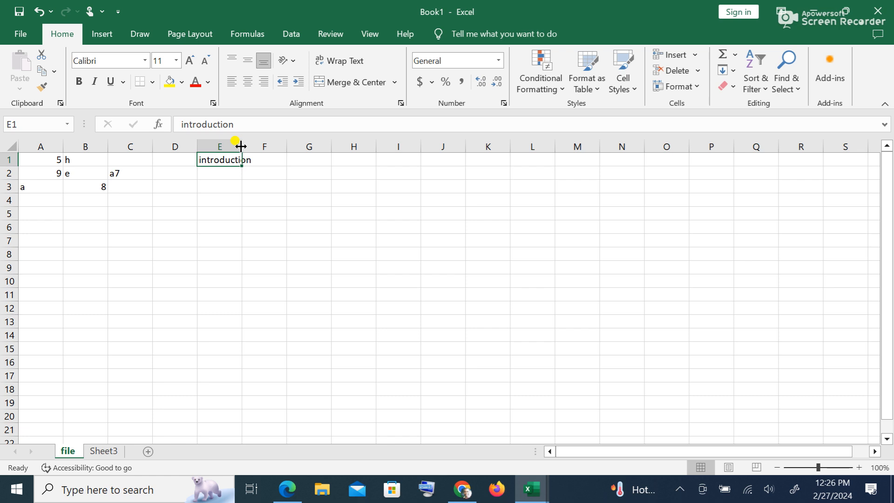
pyautogui.moveTo(241, 147); pyautogui.dragTo(264, 138)
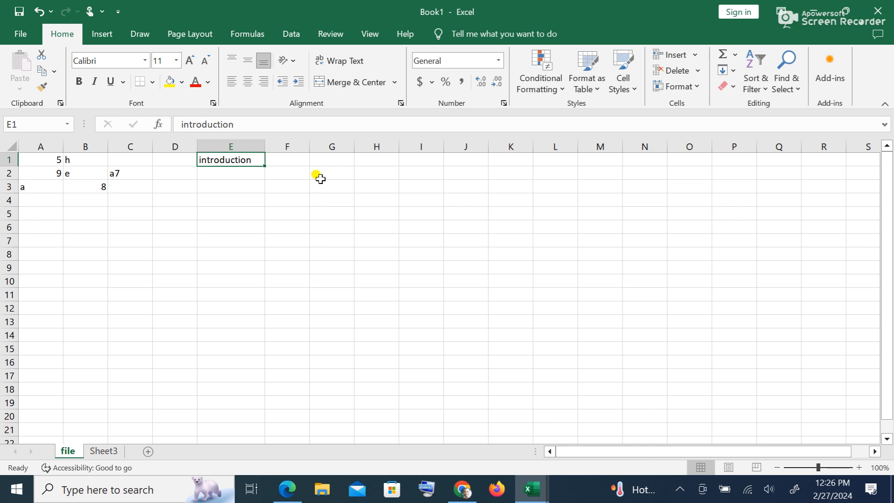
# Step: Enter the text "introduction to computers" in cell G1
pyautogui.click(326, 160)
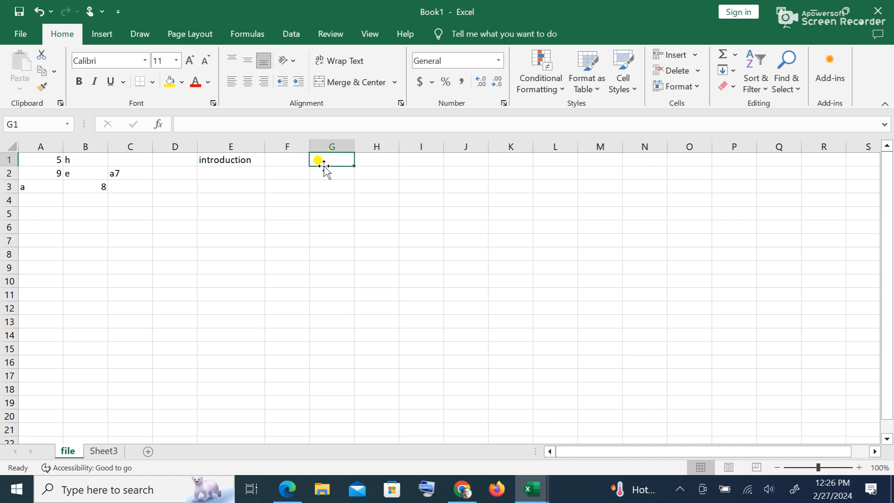
pyautogui.write('introduction to computers')
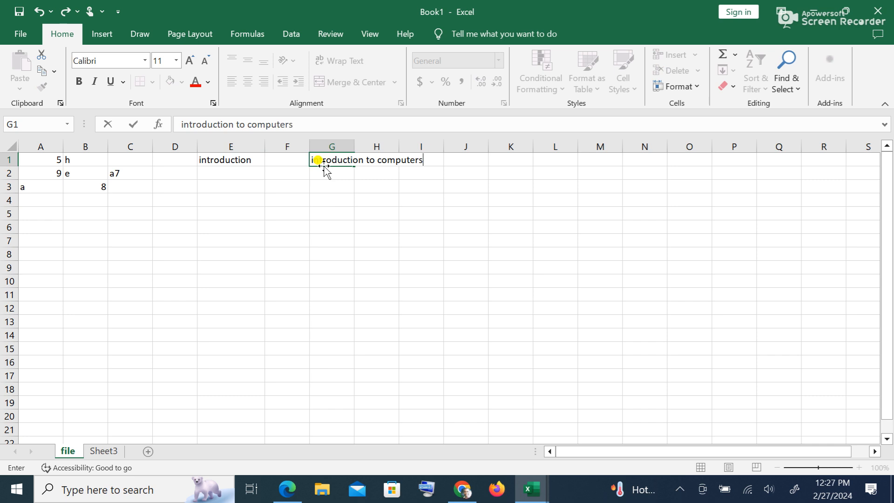
pyautogui.click(370, 254)
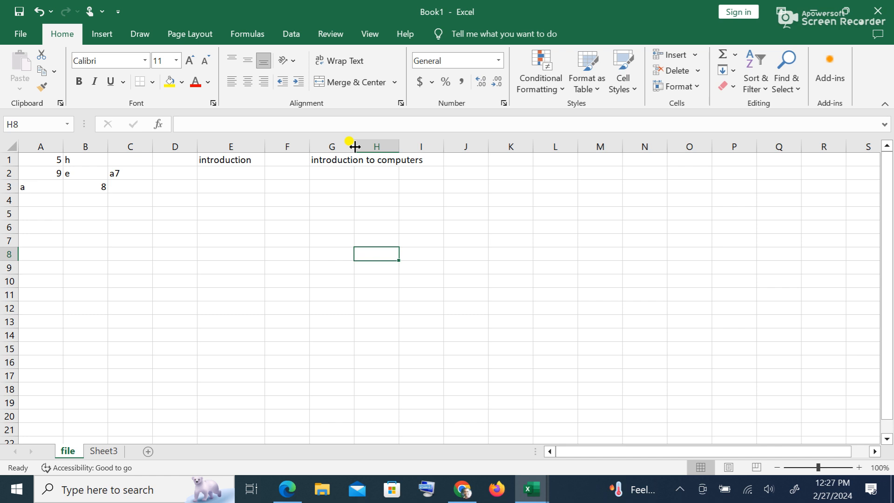
# Step: Try widening column G to fit the text in G1, and undo the width change
pyautogui.moveTo(355, 146); pyautogui.dragTo(427, 147)
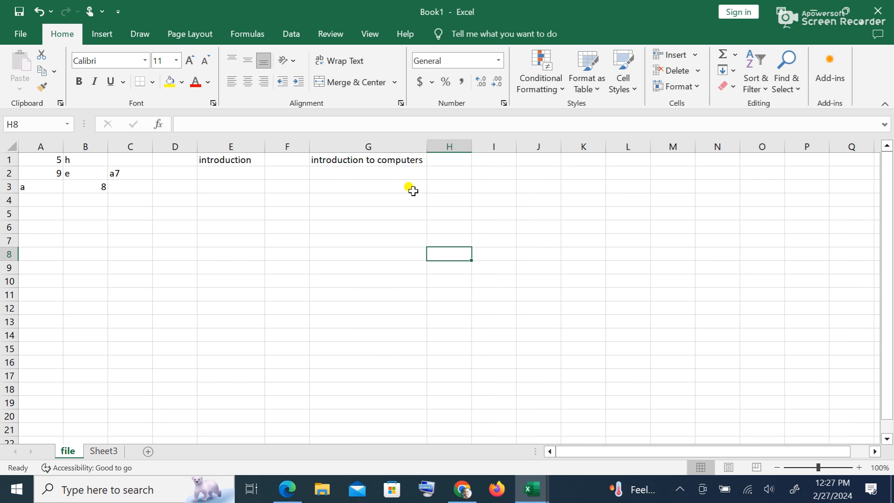
pyautogui.click(39, 12)
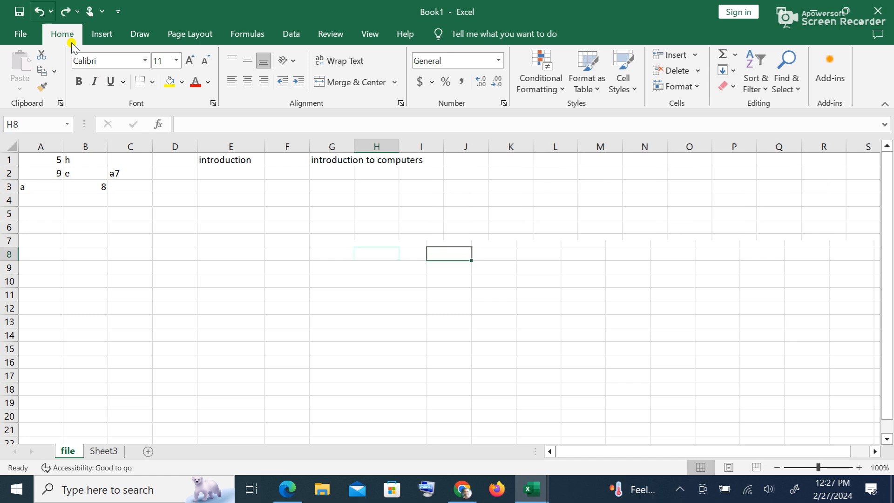
pyautogui.click(460, 228)
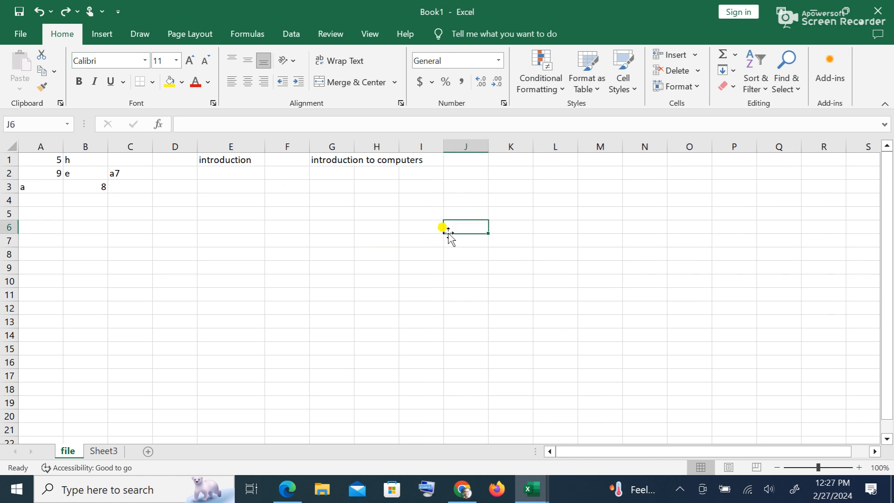
# Step: Merge and center cells G1 to I1 so that "introduction to computers" spans the three columns
pyautogui.moveTo(320, 157); pyautogui.dragTo(411, 159)
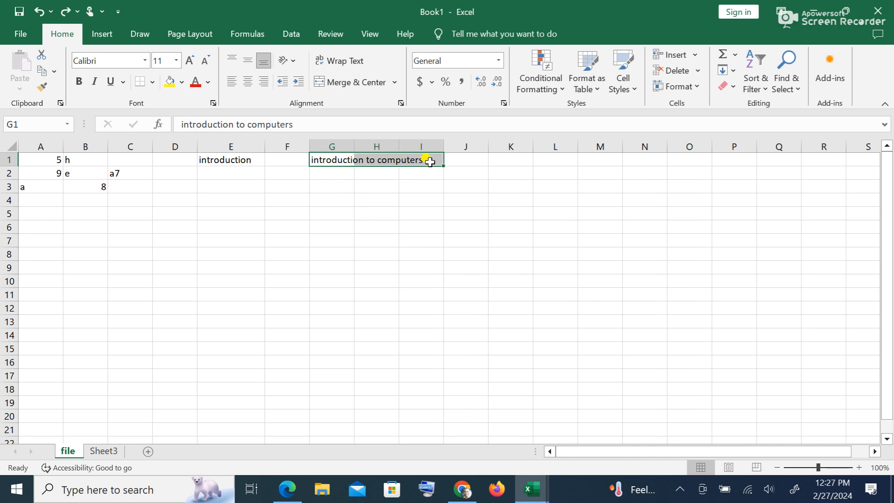
pyautogui.click(396, 83)
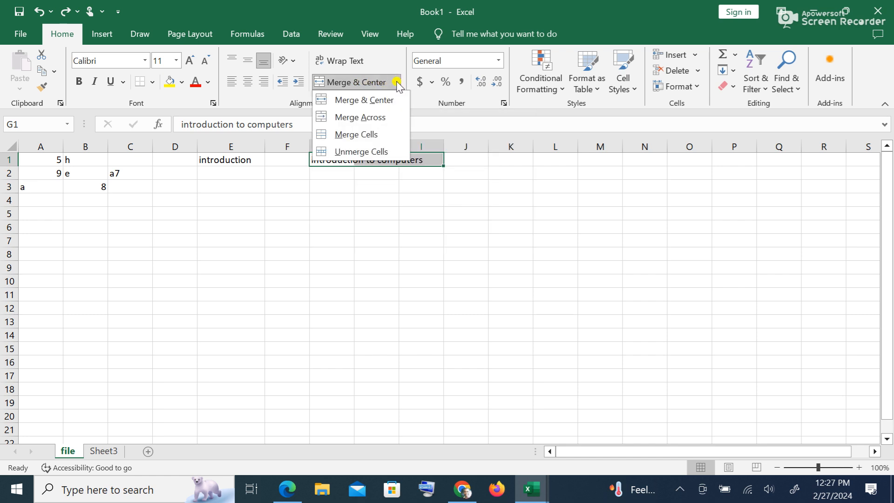
pyautogui.click(368, 100)
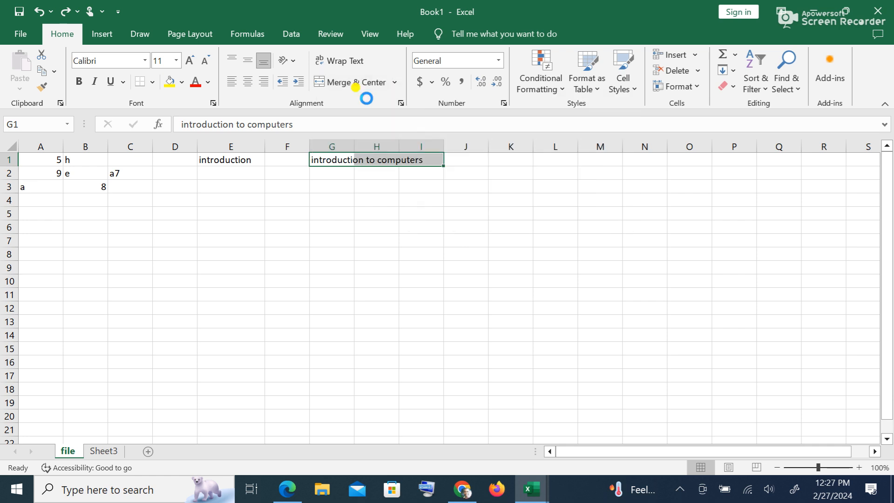
pyautogui.click(409, 239)
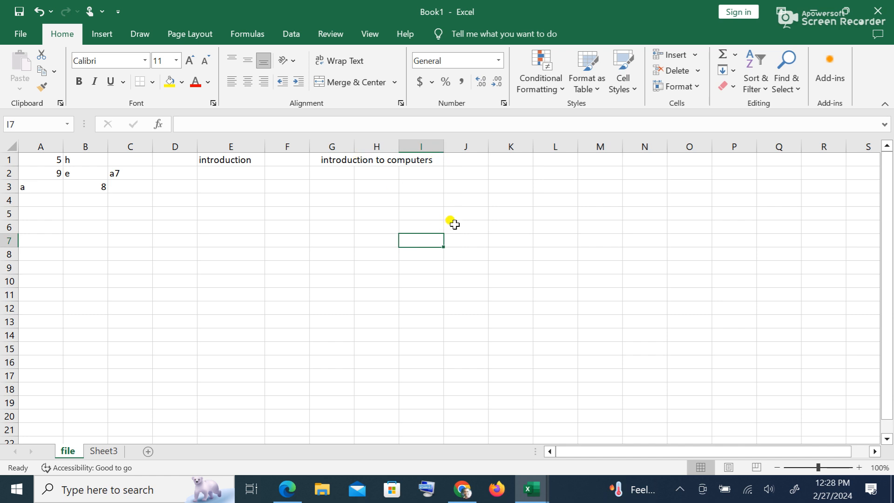
pyautogui.click(329, 169)
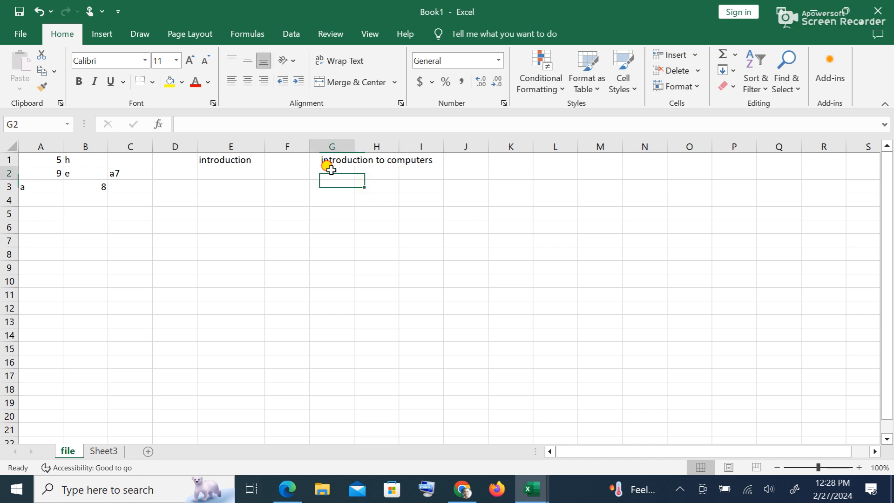
pyautogui.click(377, 168)
pyautogui.click(423, 168)
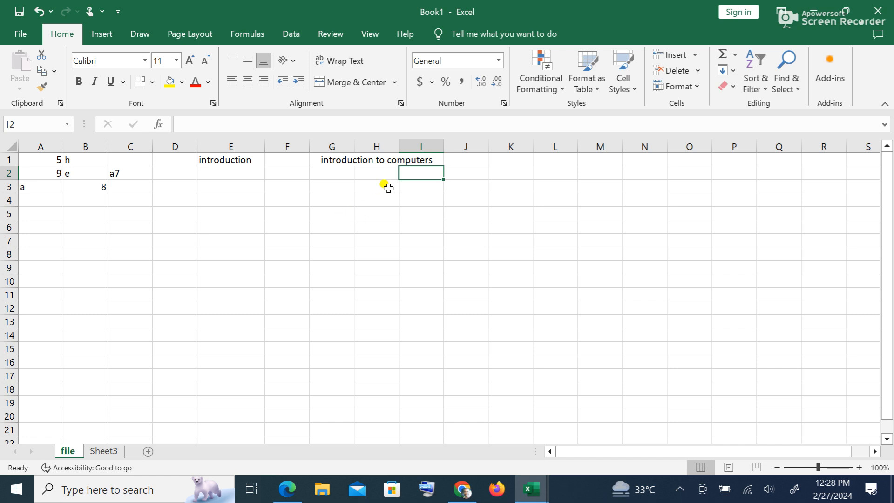
# Step: Unmerge the merged heading cell spanning G1 to I1 back into separate cells
pyautogui.click(374, 159)
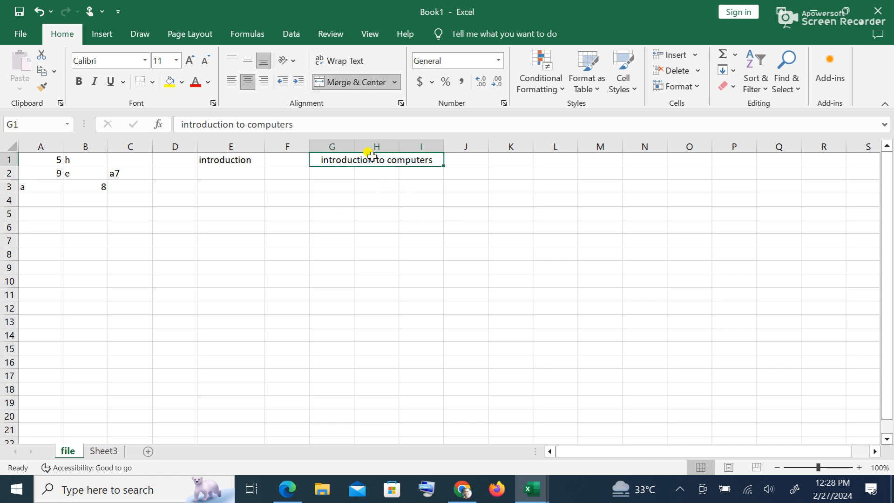
pyautogui.click(396, 83)
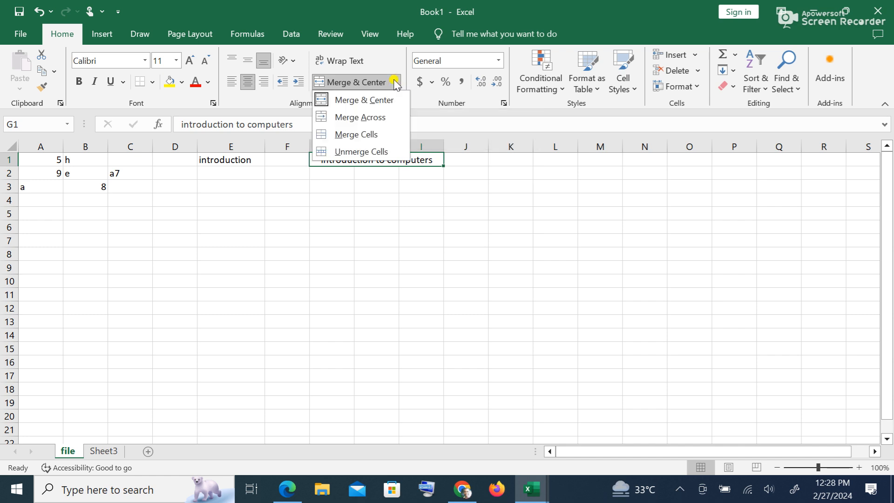
pyautogui.click(384, 152)
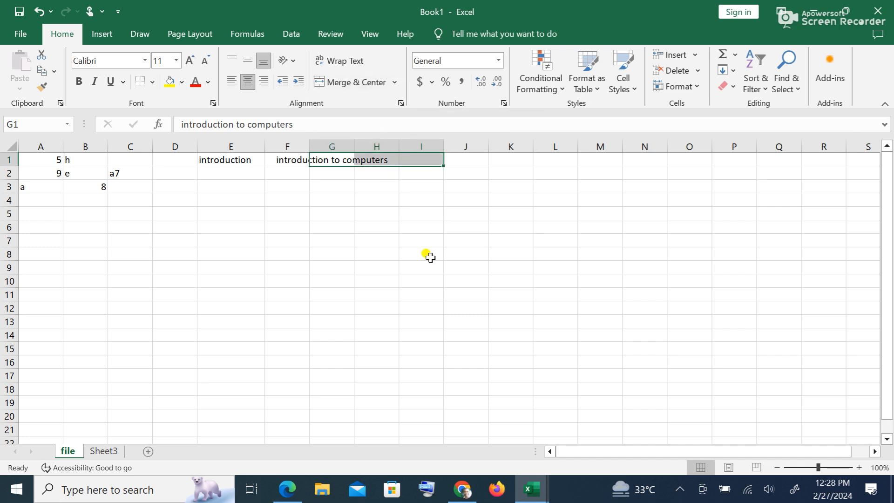
pyautogui.click(425, 291)
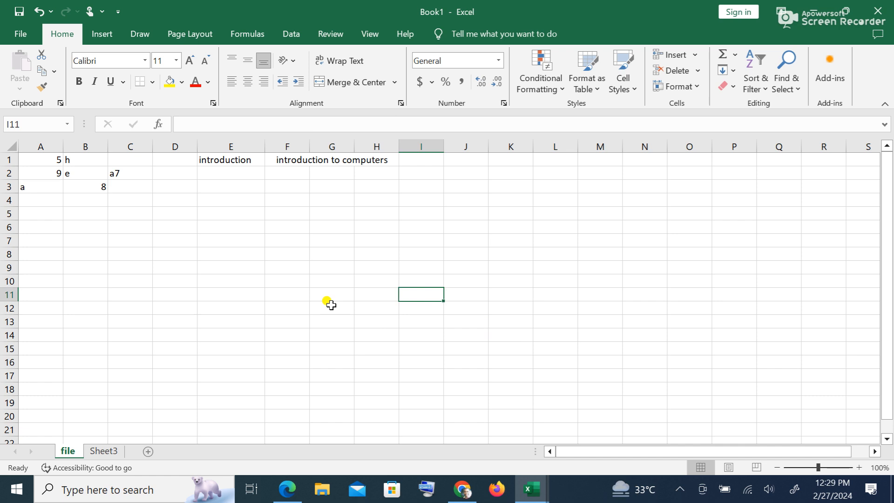
# Step: Try overwriting the contents of cell E1 with "jh", and undo the entry
pyautogui.click(245, 159)
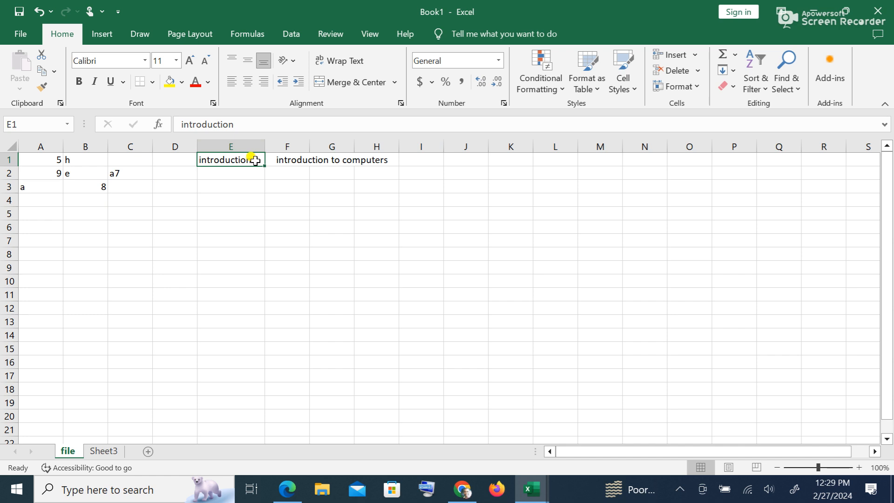
pyautogui.write('jh')
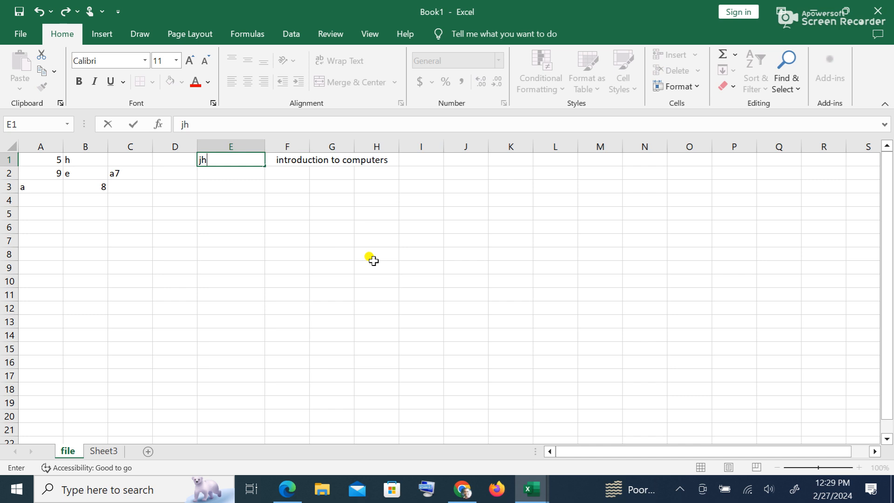
pyautogui.hotkey('ctrl', 'z')
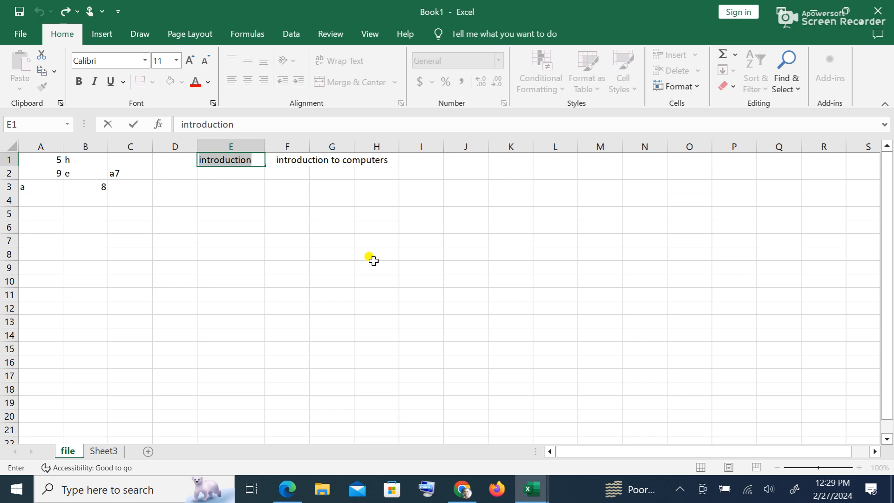
pyautogui.click(208, 240)
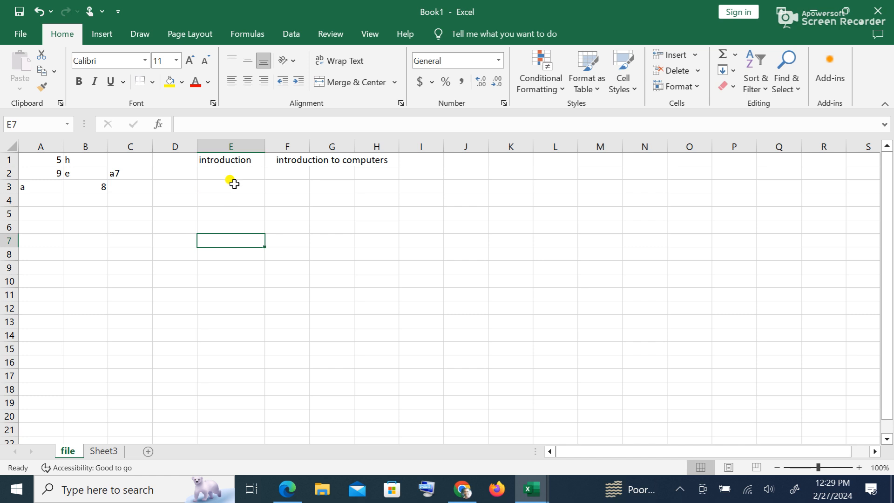
# Step: Edit cell E1 to read "introduction to computers" and autofit column E to the longer text
pyautogui.press('Up')
pyautogui.press('Up')
pyautogui.press('Up')
pyautogui.press('Up')
pyautogui.press('Up')
pyautogui.press('Up')
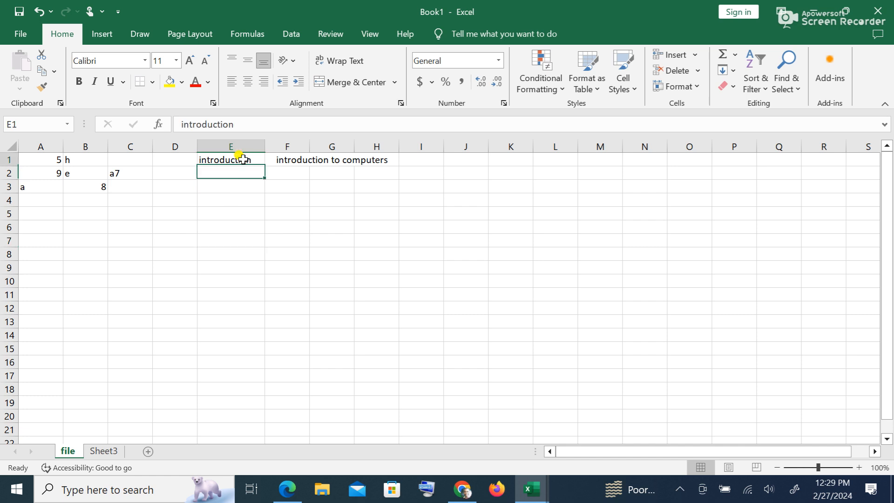
pyautogui.doubleClick(239, 160)
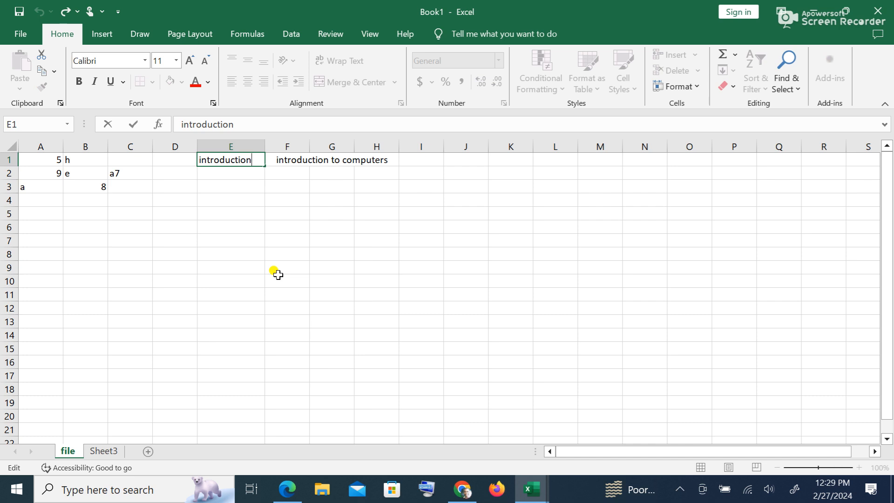
pyautogui.press('BackSpace')
pyautogui.press('BackSpace')
pyautogui.press('BackSpace')
pyautogui.write('ion to comput')
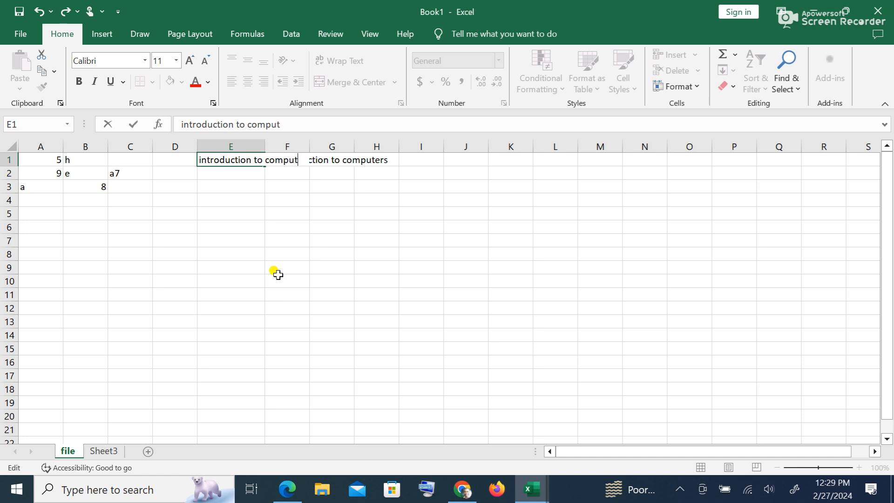
pyautogui.write('ers')
pyautogui.click(277, 281)
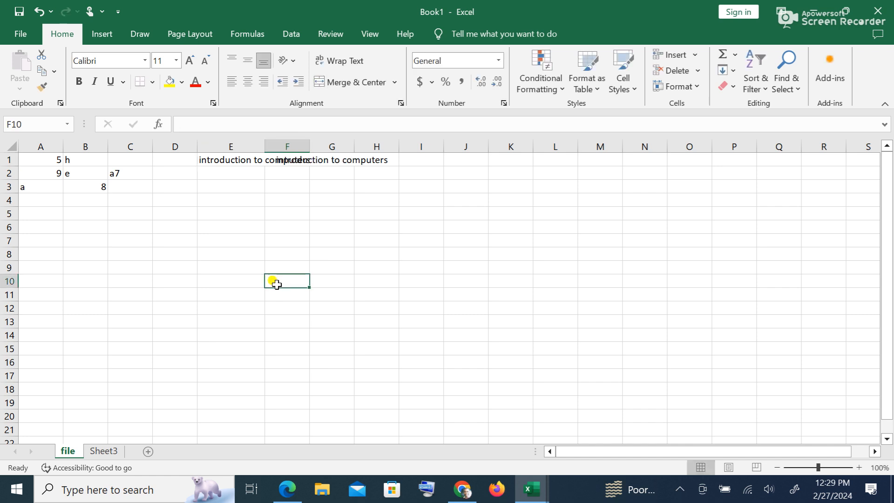
pyautogui.doubleClick(265, 147)
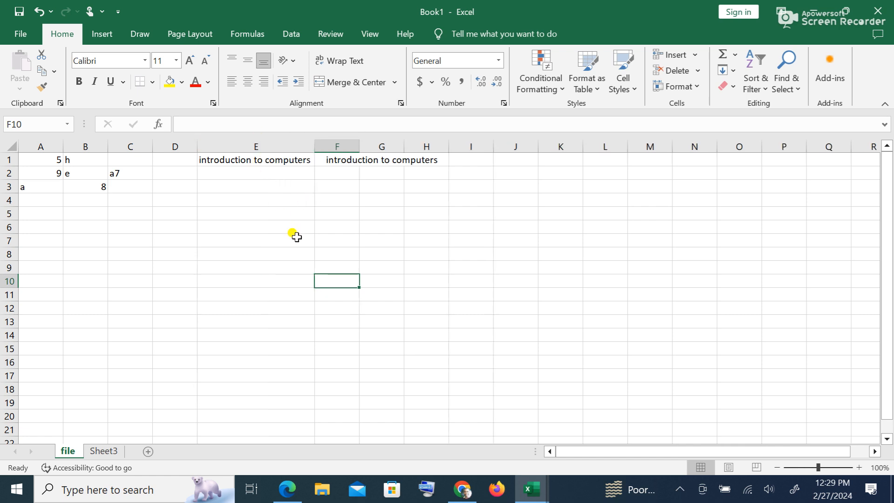
# Step: Replace the text in cell E1 with "INTRODUCTION TO COMPUTERS" in capital letters
pyautogui.click(261, 159)
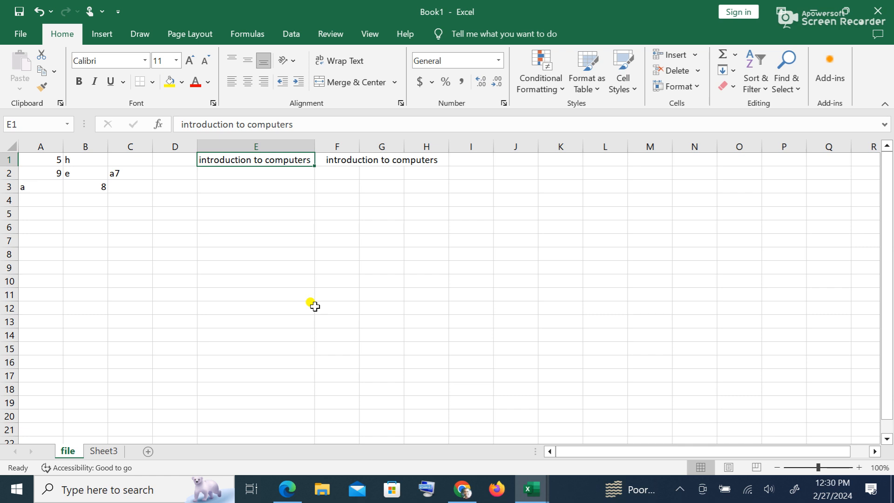
pyautogui.press('F2')
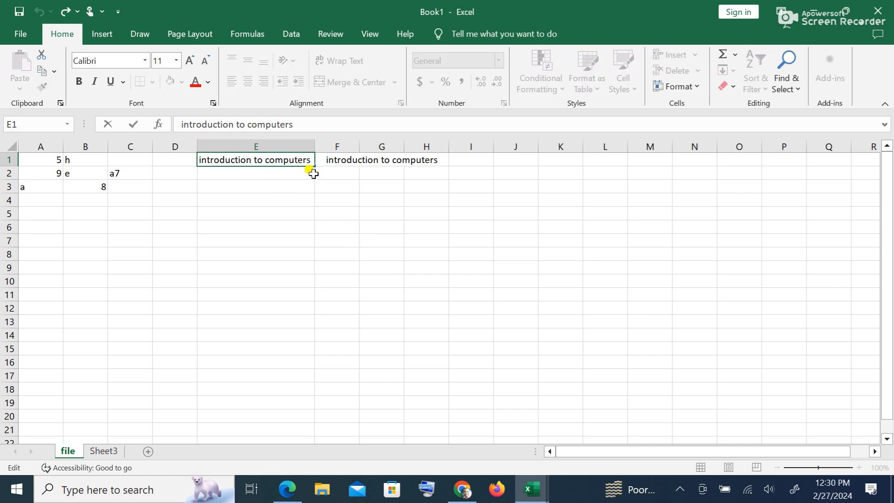
pyautogui.press('BackSpace')
pyautogui.press('BackSpace')
pyautogui.press('BackSpace')
pyautogui.press('BackSpace')
pyautogui.press('BackSpace')
pyautogui.press('BackSpace')
pyautogui.press('BackSpace')
pyautogui.press('BackSpace')
pyautogui.press('BackSpace')
pyautogui.press('BackSpace')
pyautogui.press('BackSpace')
pyautogui.press('BackSpace')
pyautogui.press('BackSpace')
pyautogui.press('BackSpace')
pyautogui.press('BackSpace')
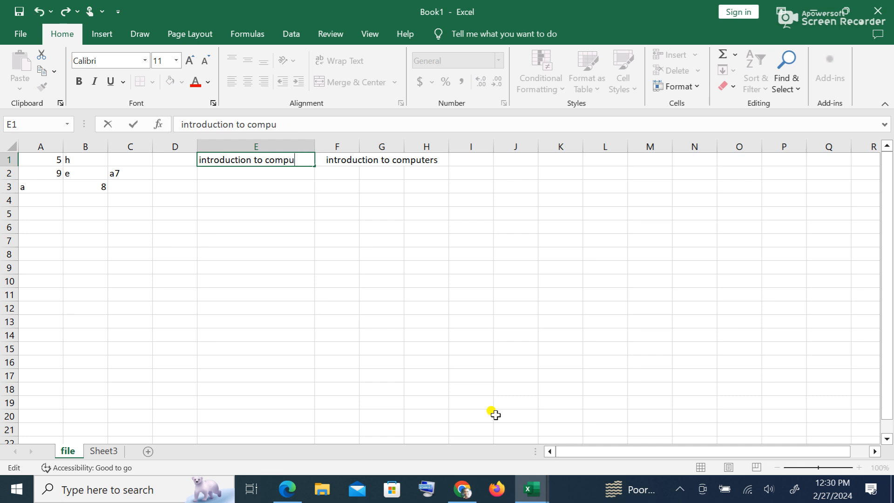
pyautogui.press('BackSpace')
pyautogui.press('BackSpace')
pyautogui.press('BackSpace')
pyautogui.press('BackSpace')
pyautogui.press('BackSpace')
pyautogui.press('BackSpace')
pyautogui.press('BackSpace')
pyautogui.press('BackSpace')
pyautogui.press('BackSpace')
pyautogui.press('BackSpace')
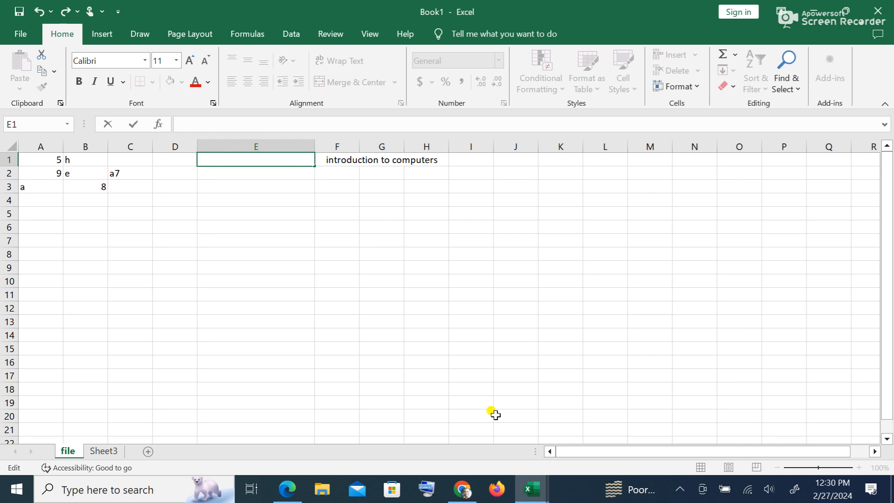
pyautogui.write('INTRODU')
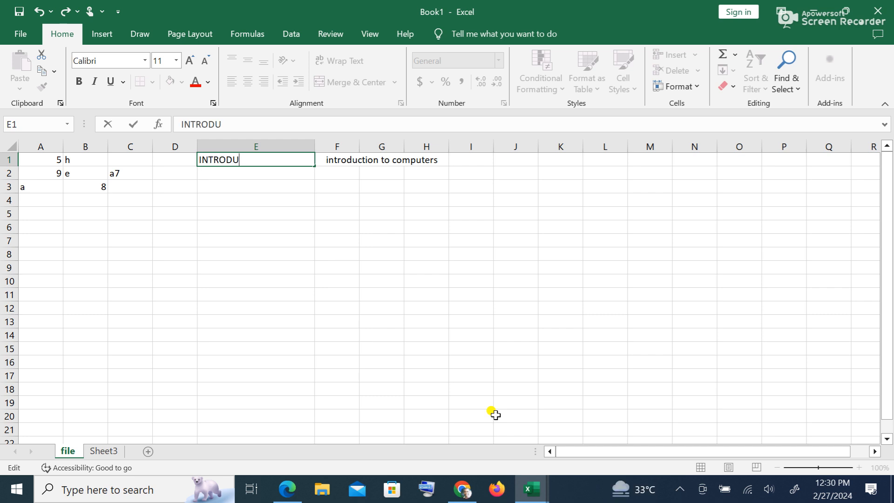
pyautogui.write('CTION TO C')
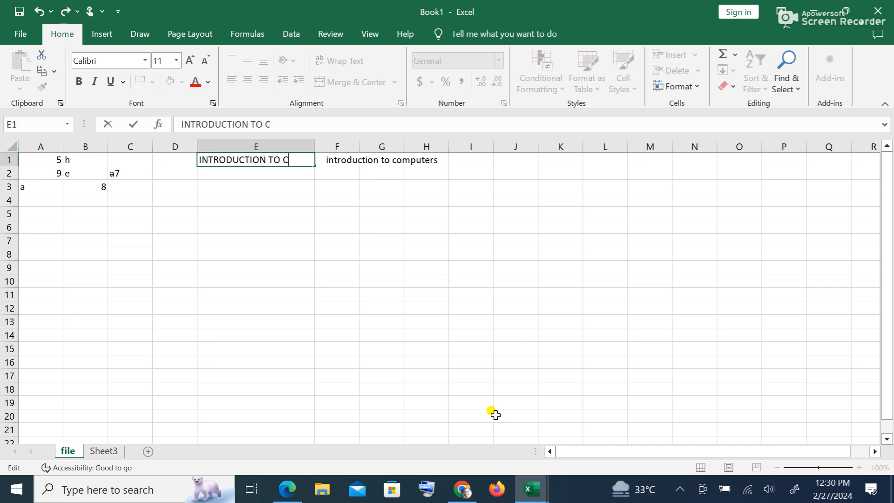
pyautogui.write('OMPUTERS')
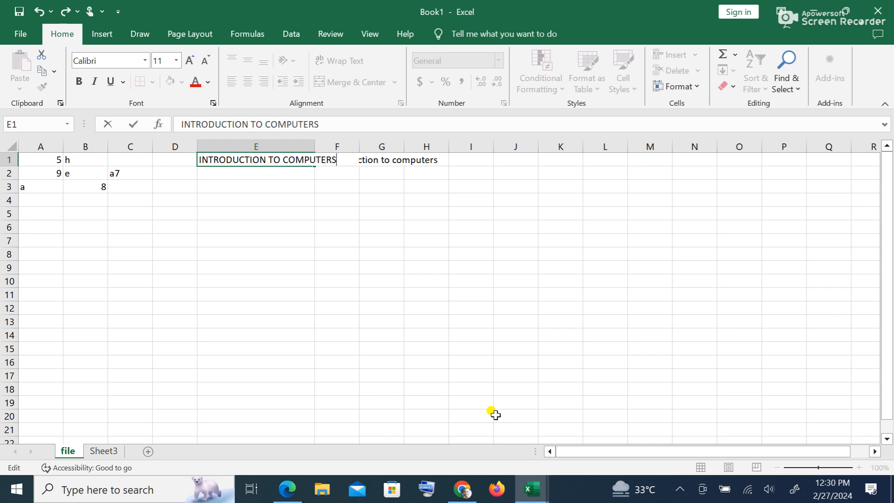
pyautogui.click(354, 362)
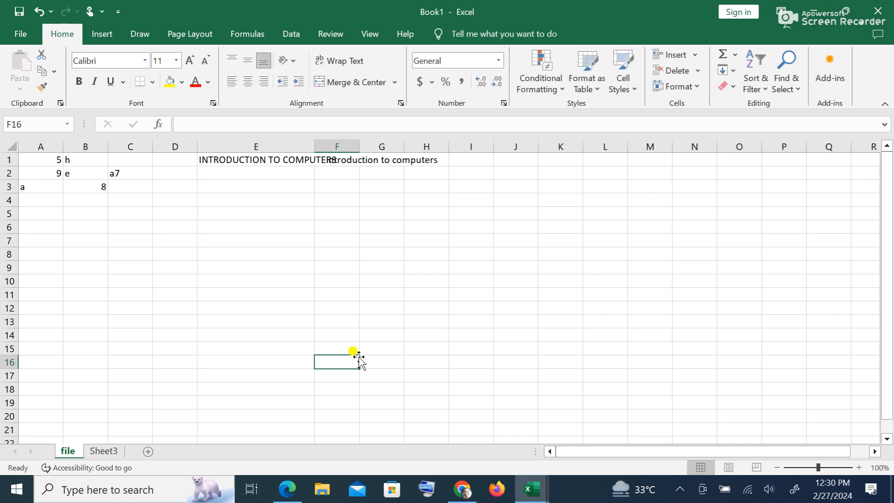
# Step: Autofit the widths of columns E and G to the heading text they hold
pyautogui.doubleClick(314, 146)
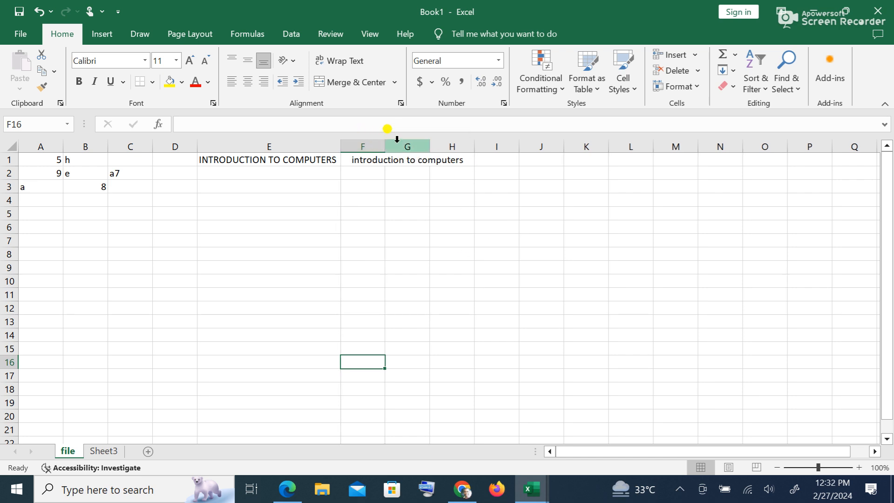
pyautogui.doubleClick(429, 145)
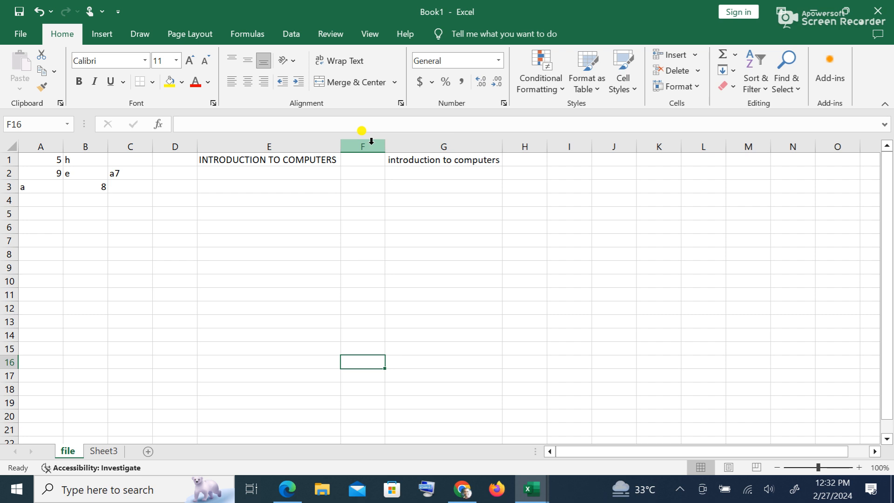
# Step: Insert a blank column before column F, and undo the insertion
pyautogui.click(370, 145)
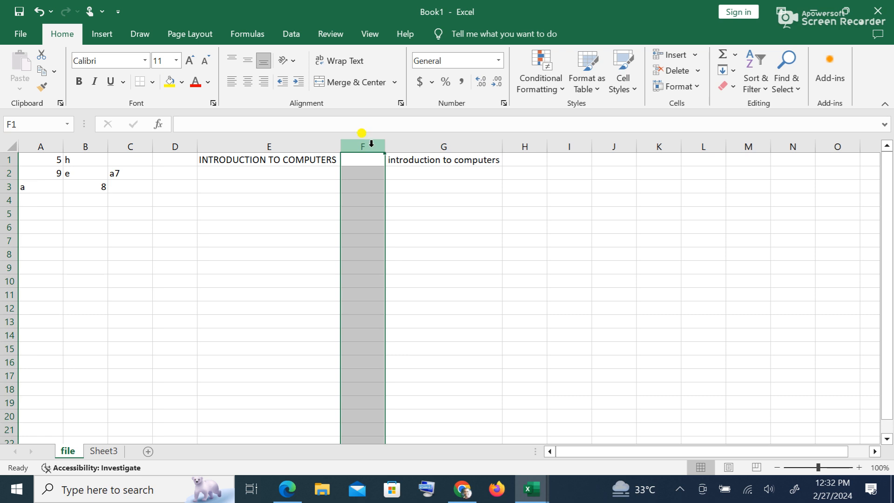
pyautogui.click(366, 172)
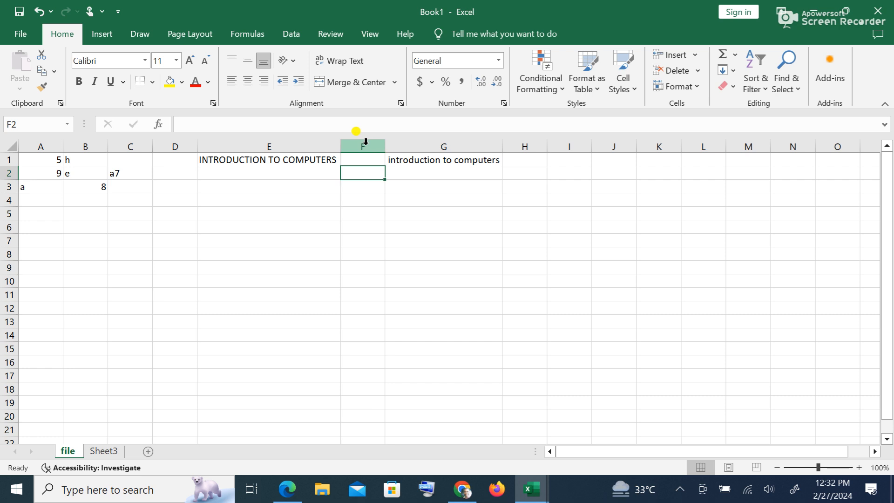
pyautogui.rightClick(366, 142)
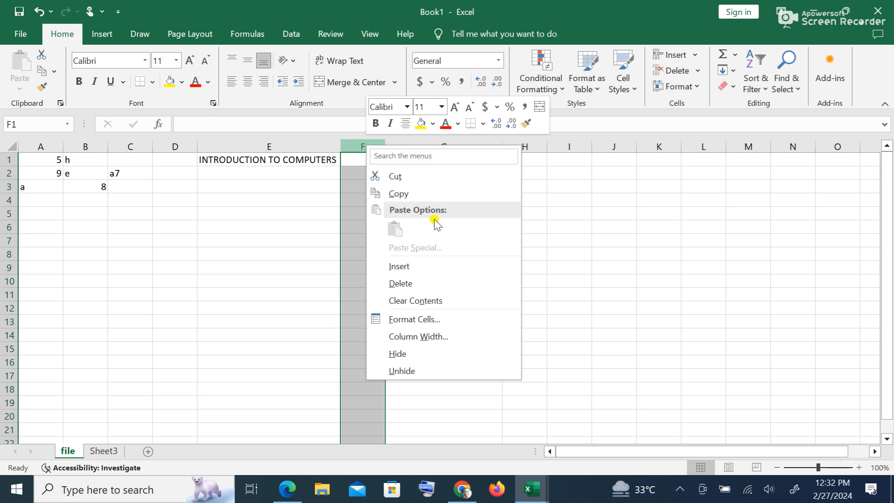
pyautogui.click(428, 267)
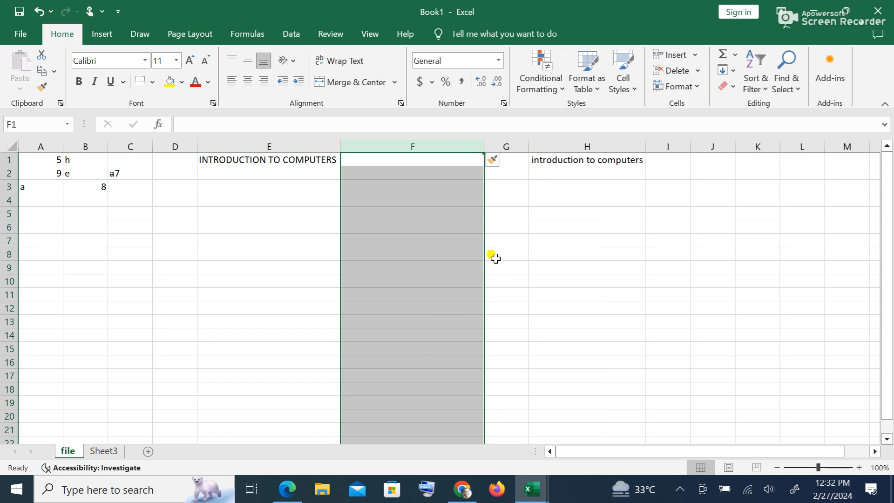
pyautogui.click(39, 11)
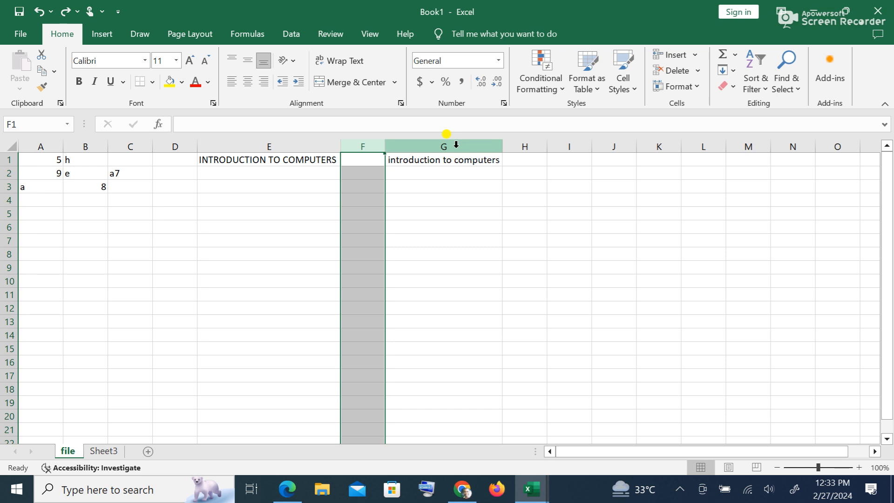
# Step: Insert a blank column between the capitalised heading in column E and the empty column F
pyautogui.rightClick(363, 145)
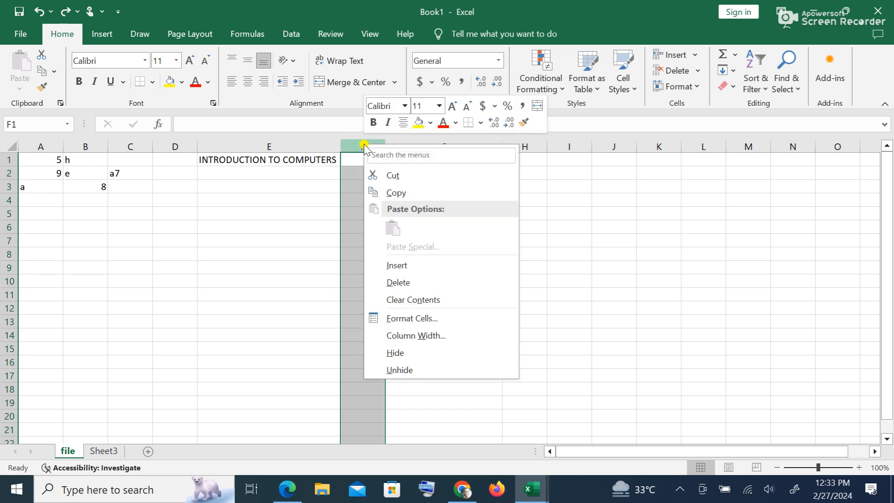
pyautogui.click(410, 263)
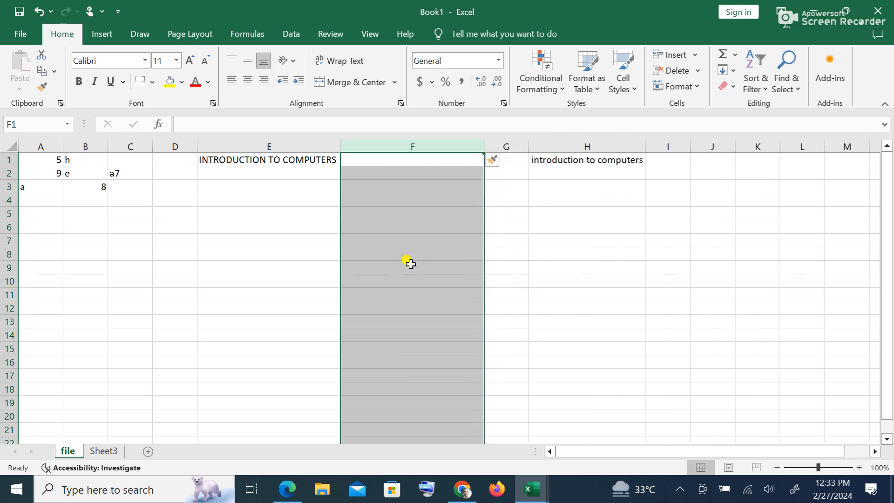
pyautogui.click(508, 164)
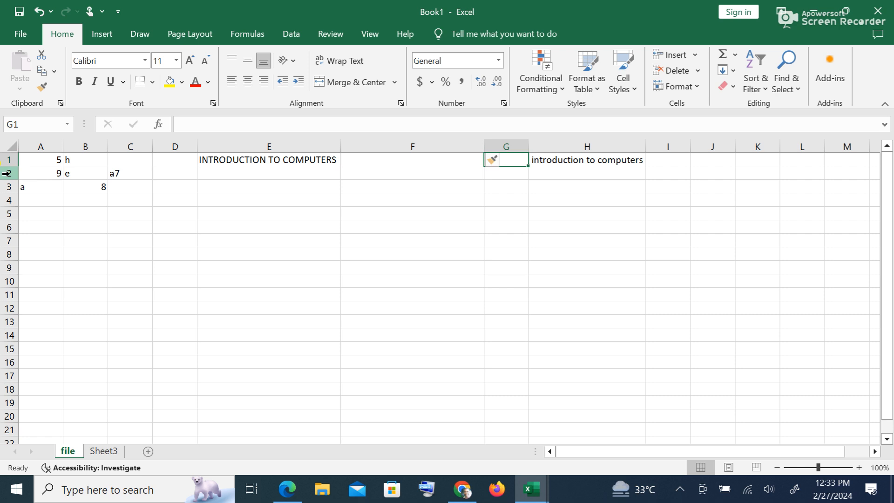
# Step: Insert a blank row above row 2, which holds 9, e and a7
pyautogui.click(7, 173)
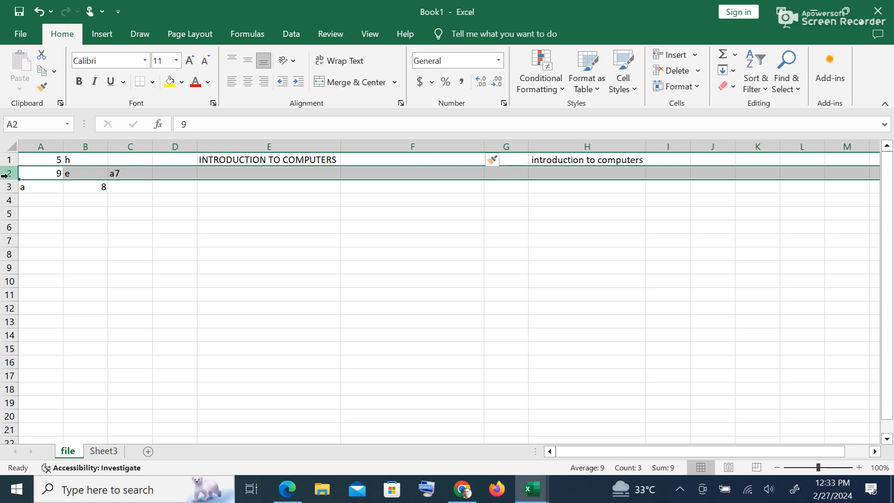
pyautogui.rightClick(4, 173)
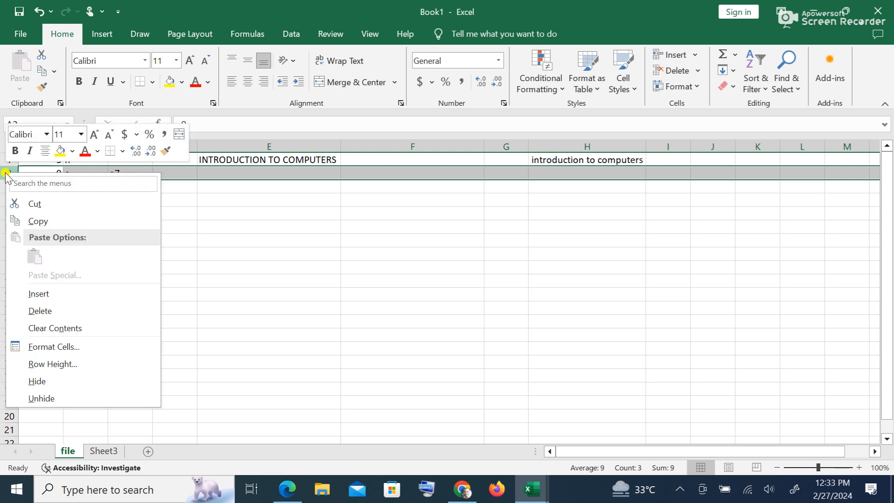
pyautogui.click(45, 298)
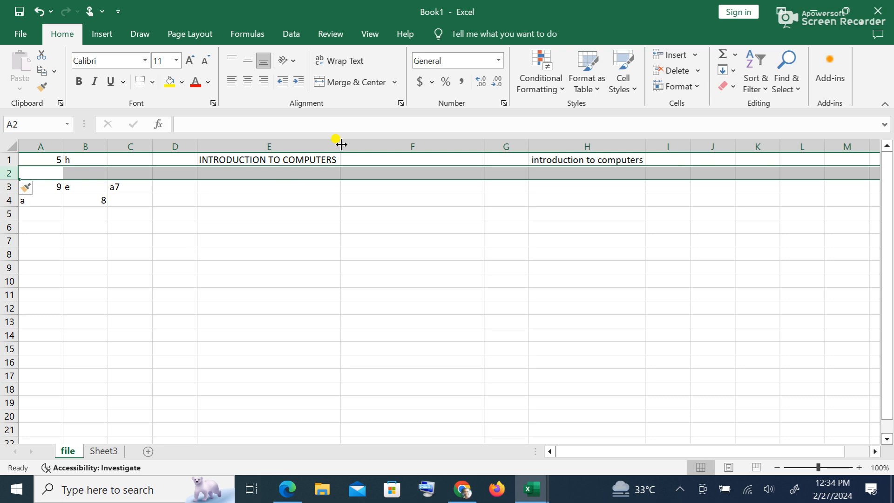
# Step: Widen column E slightly beyond its heading and make row 3 several times taller
pyautogui.moveTo(340, 144); pyautogui.dragTo(371, 142)
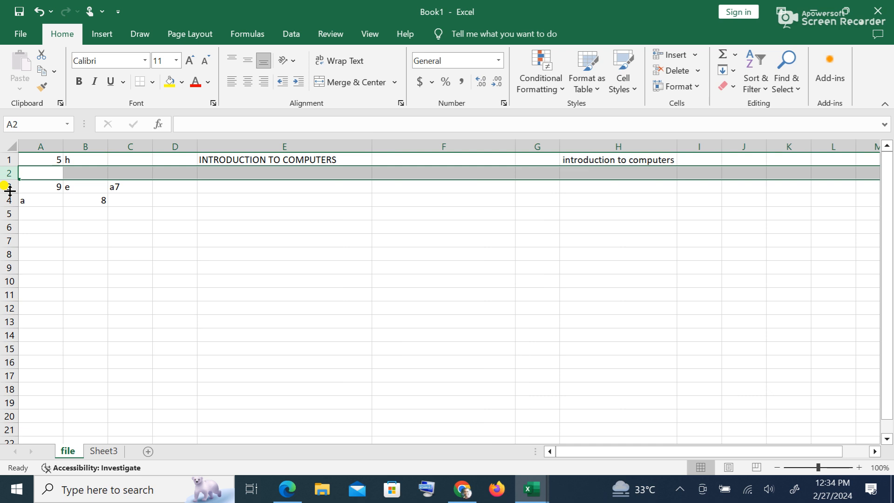
pyautogui.moveTo(8, 191); pyautogui.dragTo(4, 235)
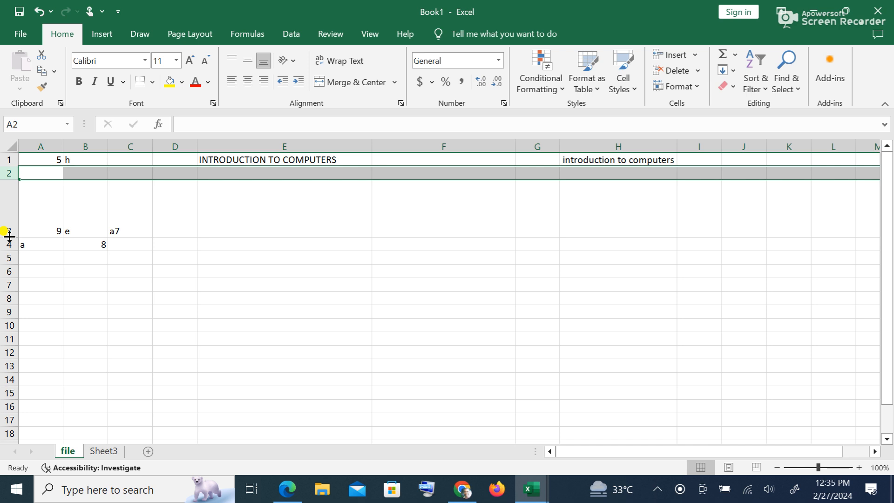
pyautogui.click(245, 209)
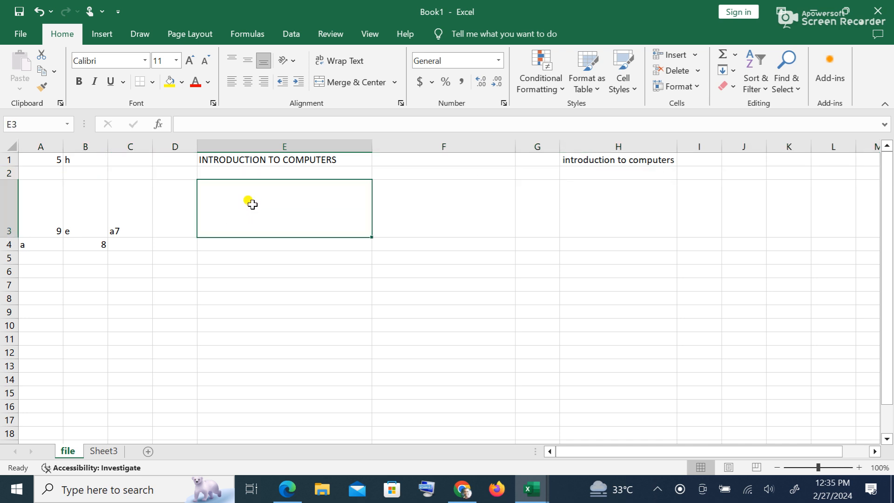
# Step: Copy the capitalised heading INTRODUCTION TO COMPUTERS from cell E1 into cell E3
pyautogui.click(242, 158)
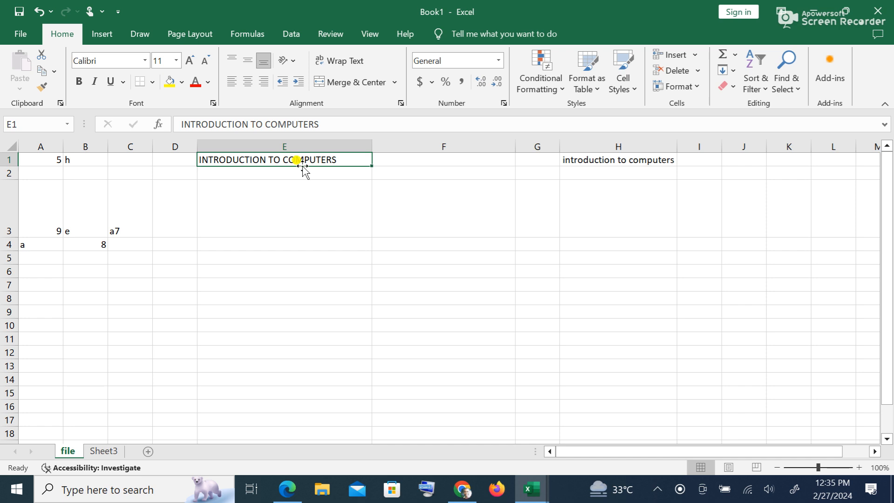
pyautogui.click(41, 74)
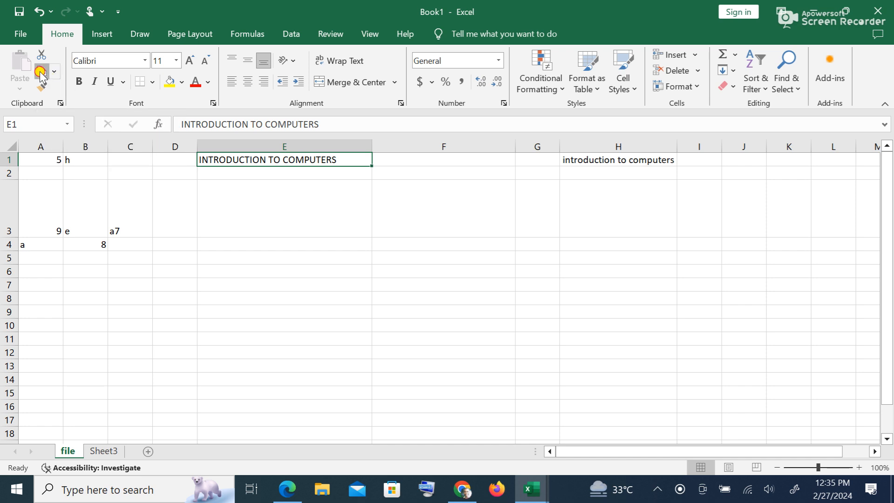
pyautogui.click(268, 216)
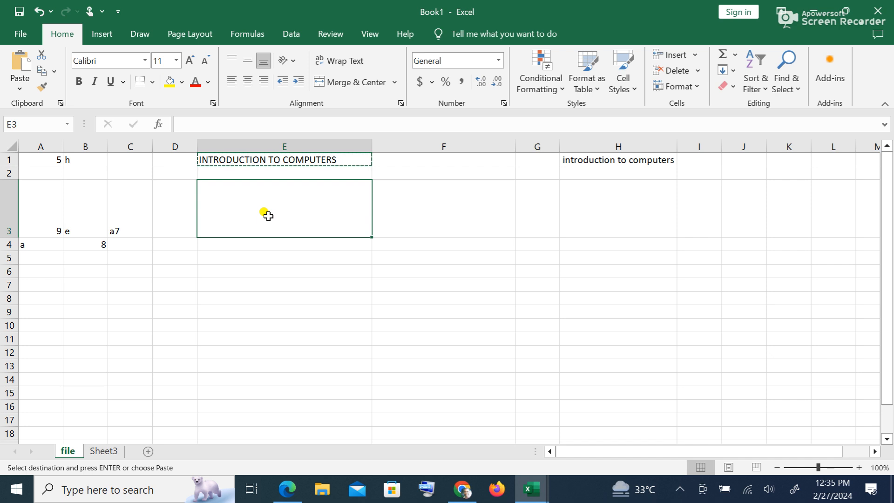
pyautogui.click(11, 59)
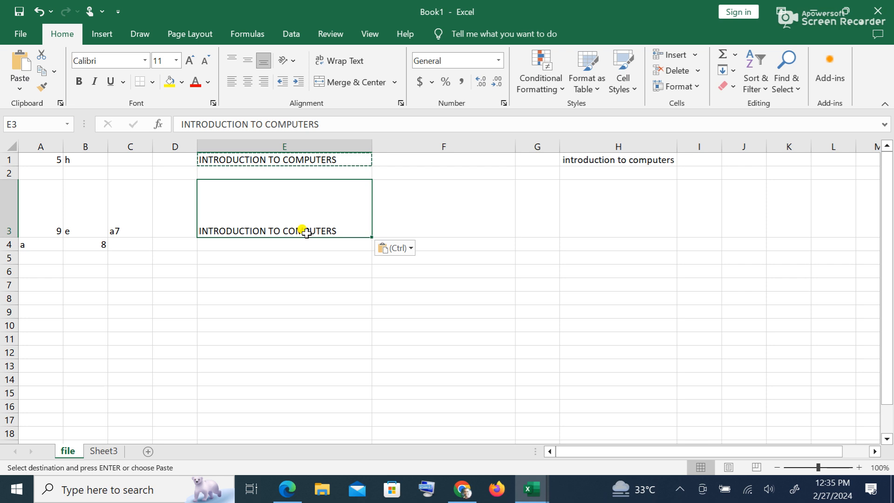
# Step: Make the heading in cell E3 bold and colour its text red
pyautogui.click(78, 82)
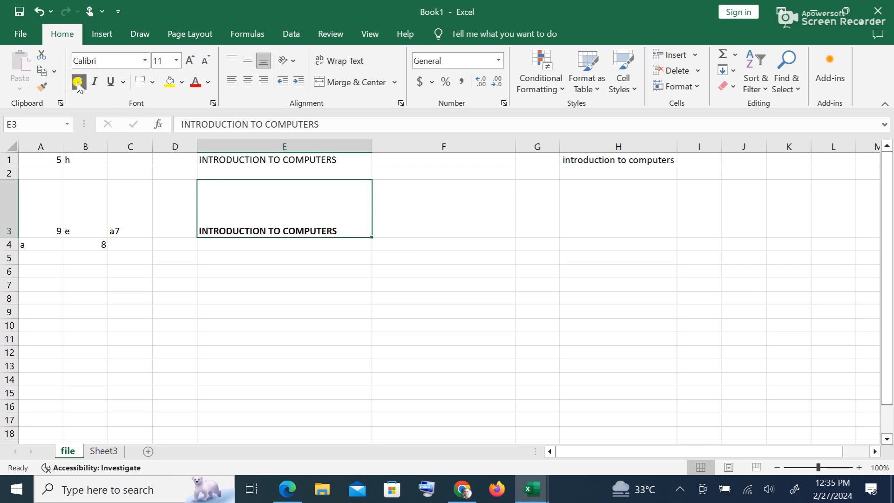
pyautogui.click(196, 86)
pyautogui.click(331, 272)
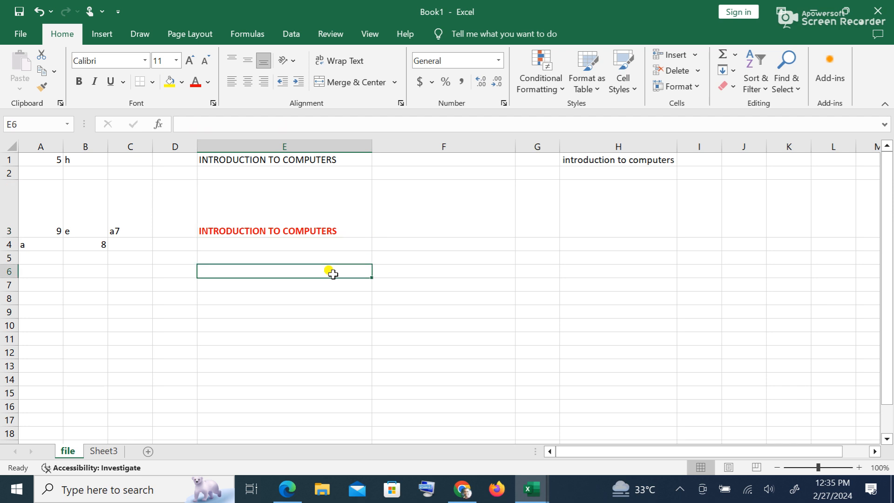
pyautogui.click(280, 232)
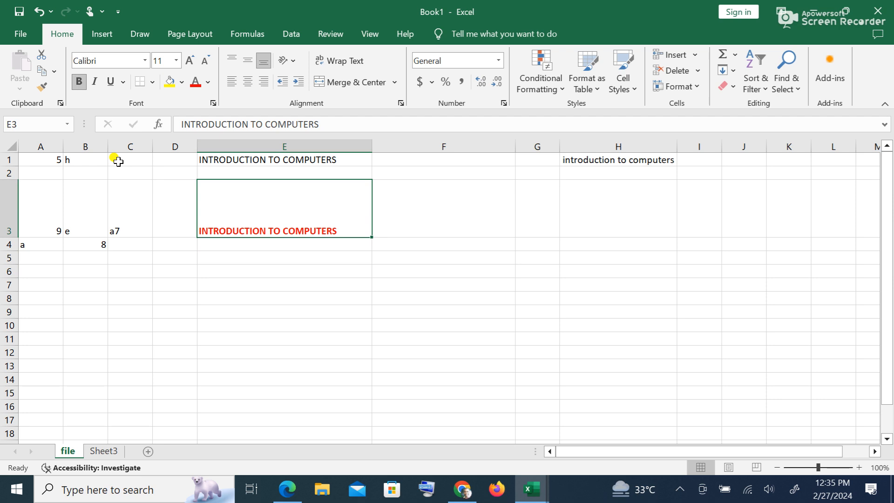
# Step: Close the Book1 workbook without saving its changes and minimise the Welcome to Excel1 workbook
pyautogui.press('alt')
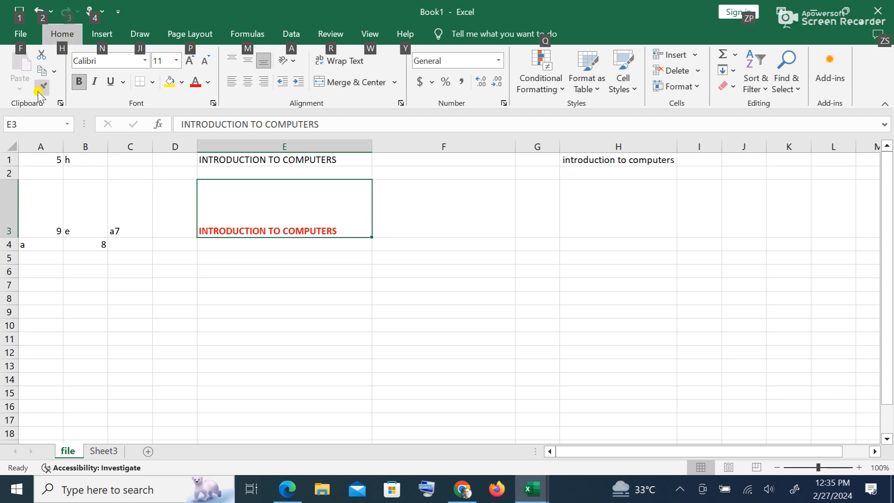
pyautogui.hotkey('alt', 'F4')
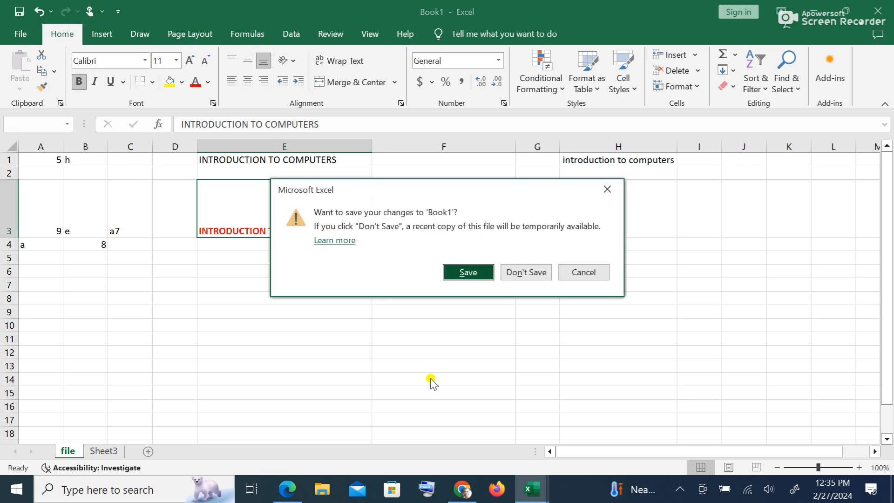
pyautogui.click(529, 271)
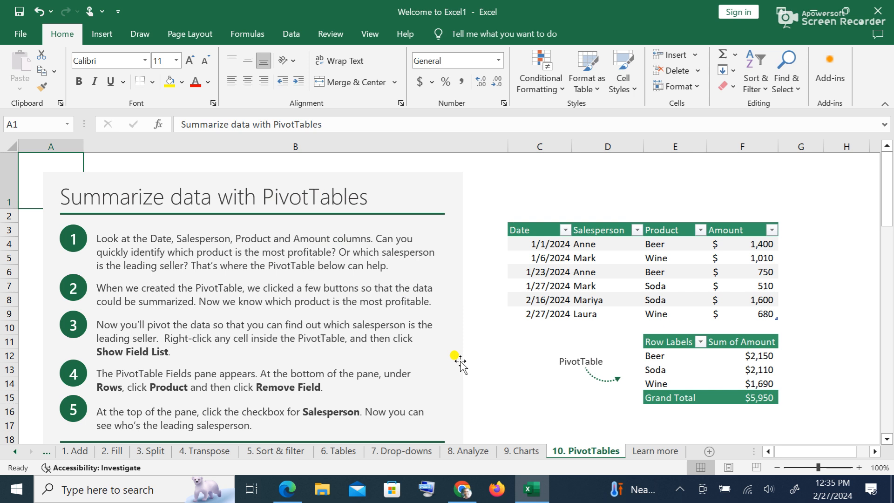
pyautogui.click(817, 12)
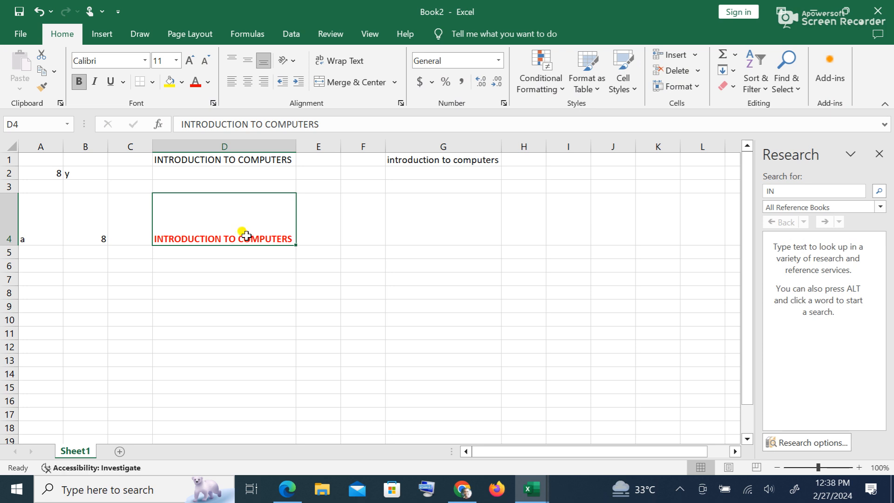
# Step: Use Format Painter to copy D4's bold red style onto the heading in D1, and replace it with G1's plain style
pyautogui.click(43, 88)
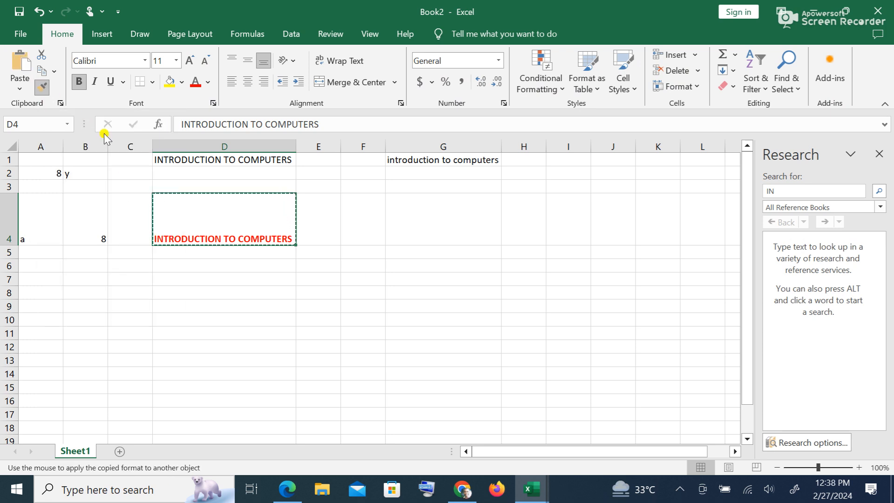
pyautogui.click(186, 160)
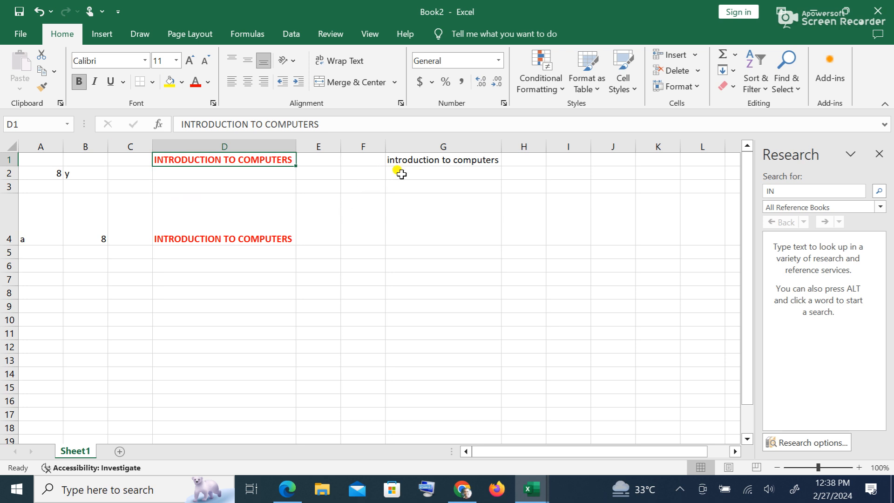
pyautogui.click(429, 160)
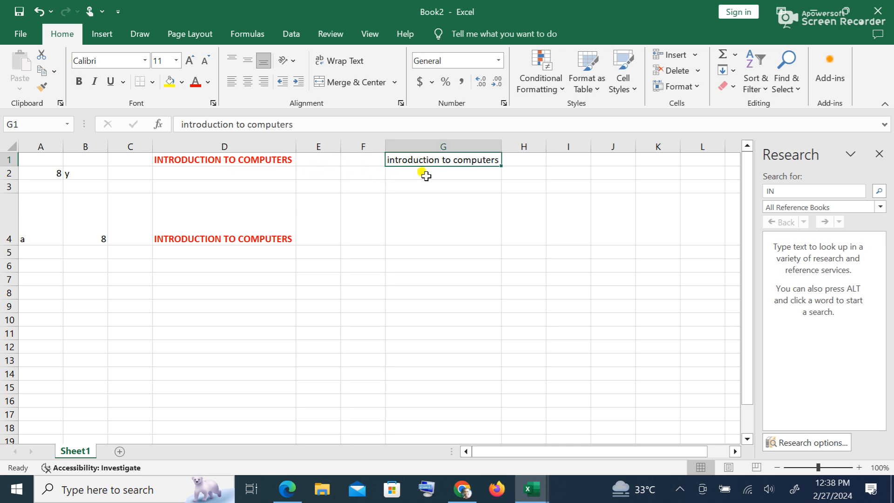
pyautogui.click(42, 86)
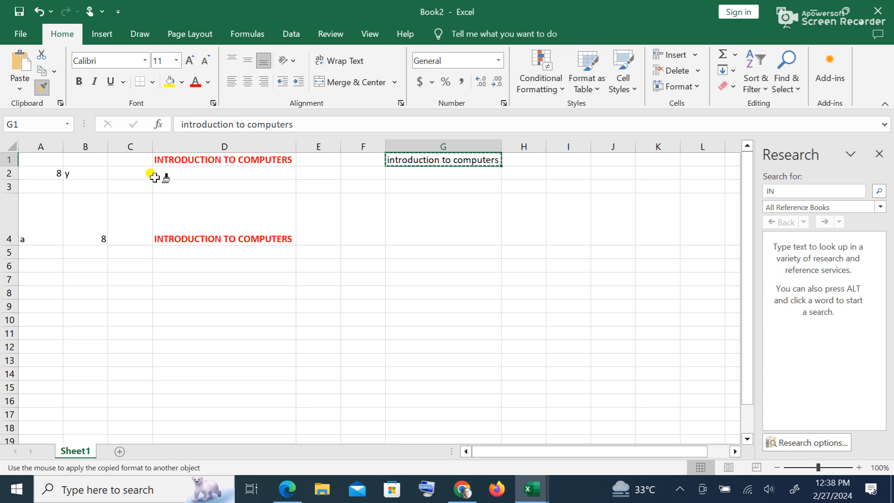
pyautogui.click(226, 159)
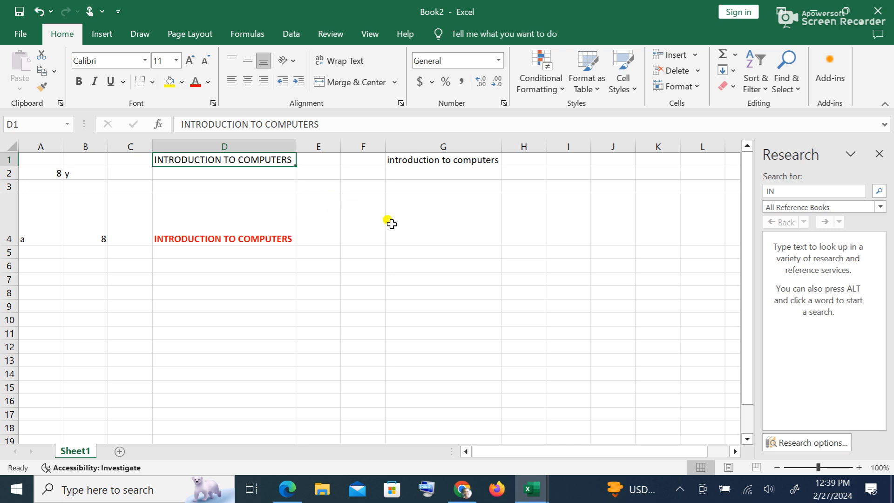
# Step: Enter the number 7 in cell F5
pyautogui.click(366, 251)
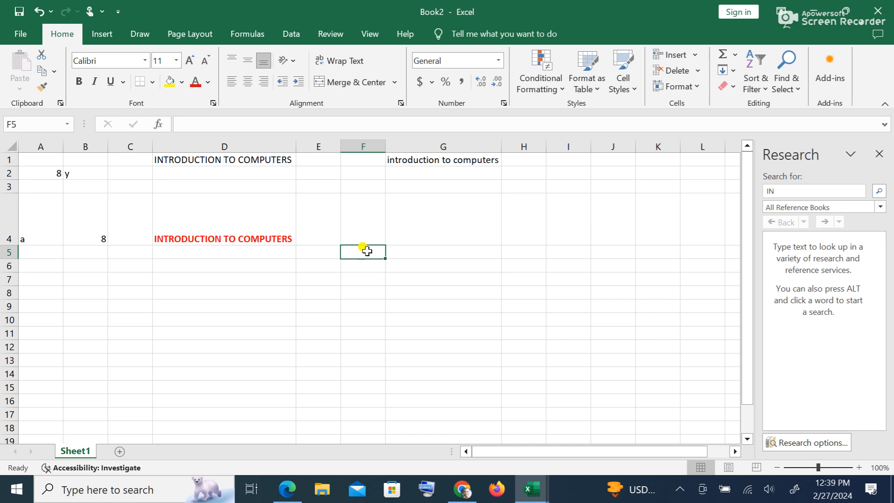
pyautogui.write('7')
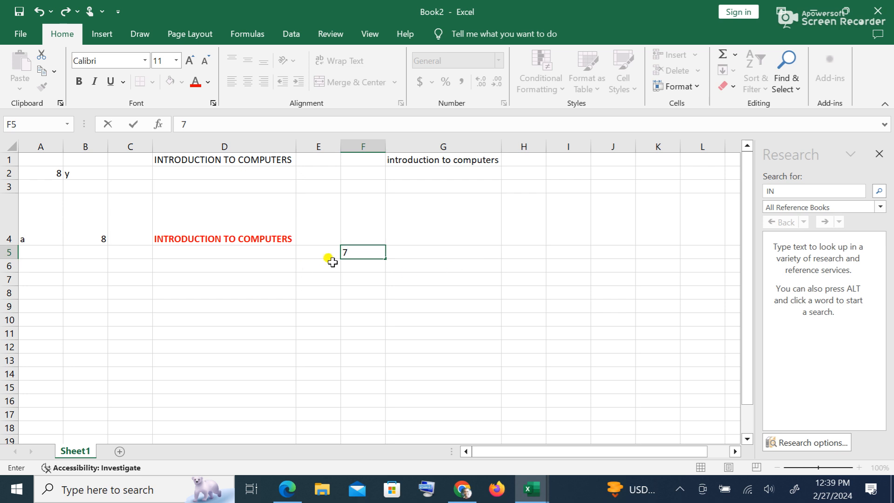
pyautogui.click(484, 298)
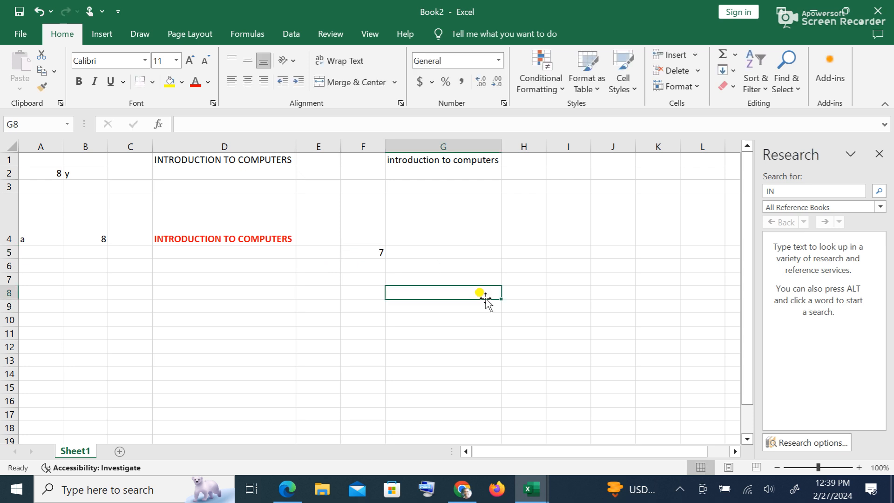
pyautogui.click(371, 253)
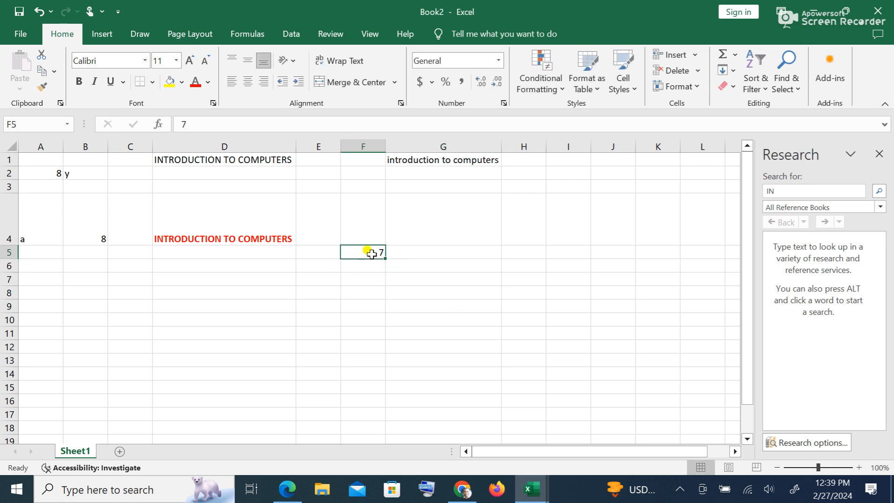
# Step: Enter 5 in cell G5 and apply the Percentage number format to it
pyautogui.click(433, 250)
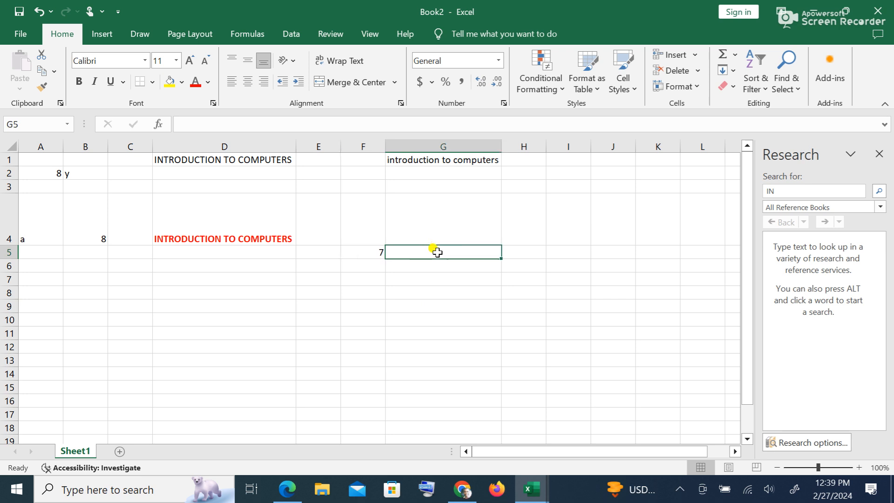
pyautogui.write('5')
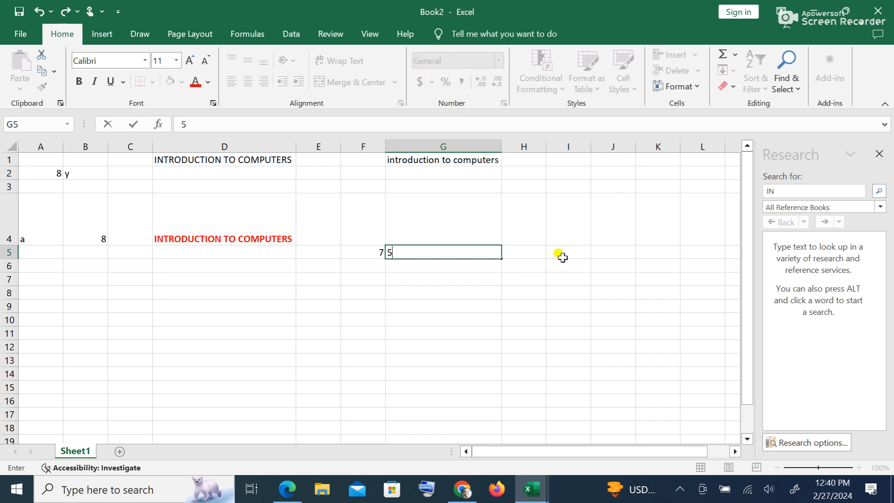
pyautogui.click(577, 264)
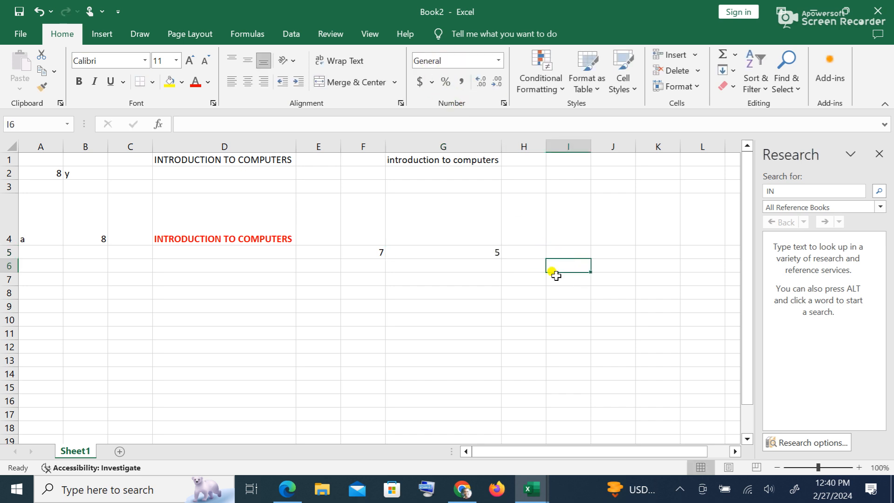
pyautogui.click(466, 251)
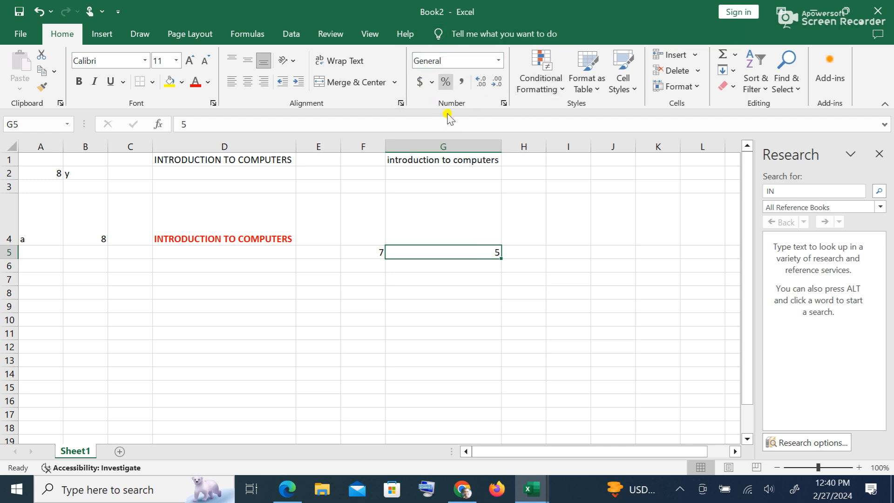
pyautogui.click(446, 85)
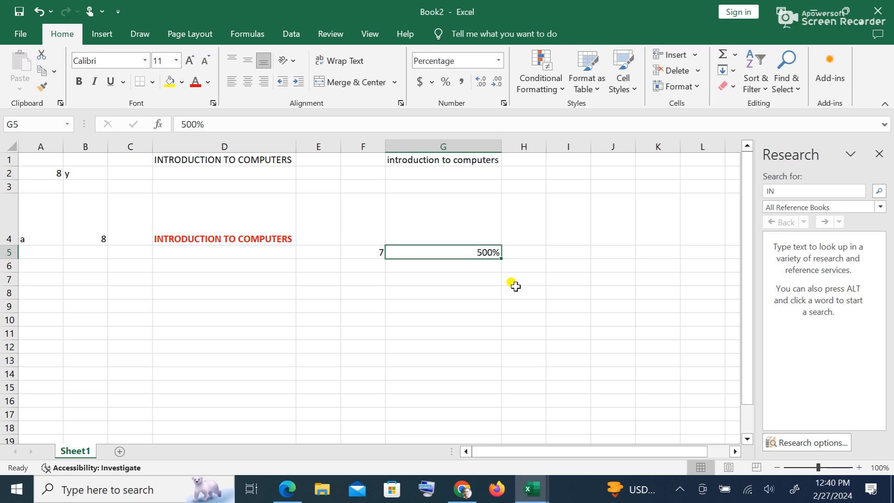
# Step: Enter 1 in cell G6 and apply the Percentage number format to it
pyautogui.click(456, 264)
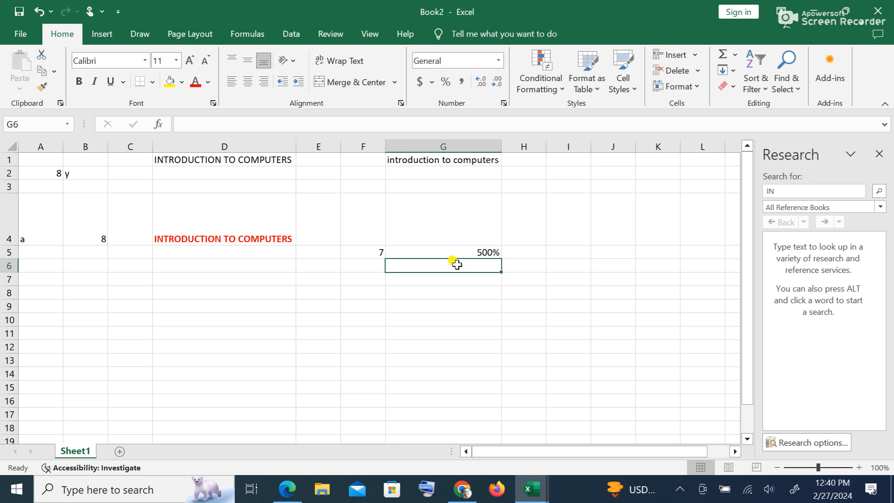
pyautogui.write('1')
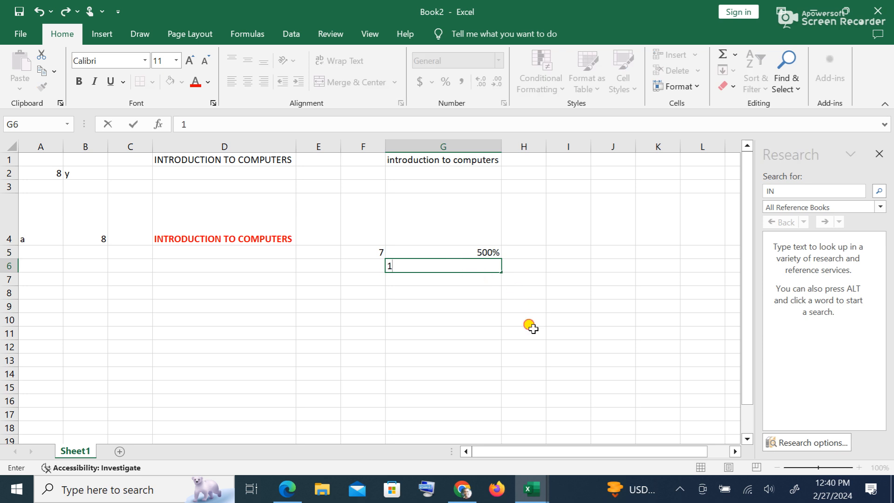
pyautogui.click(529, 329)
pyautogui.click(470, 267)
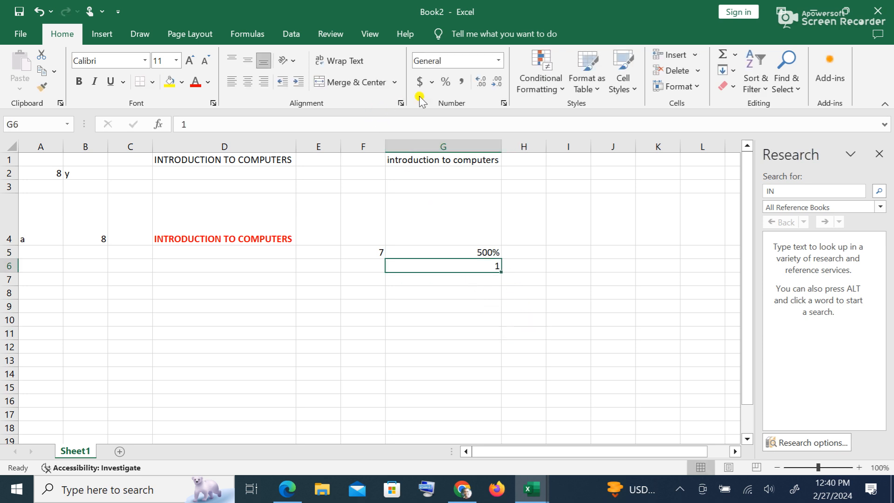
pyautogui.click(444, 82)
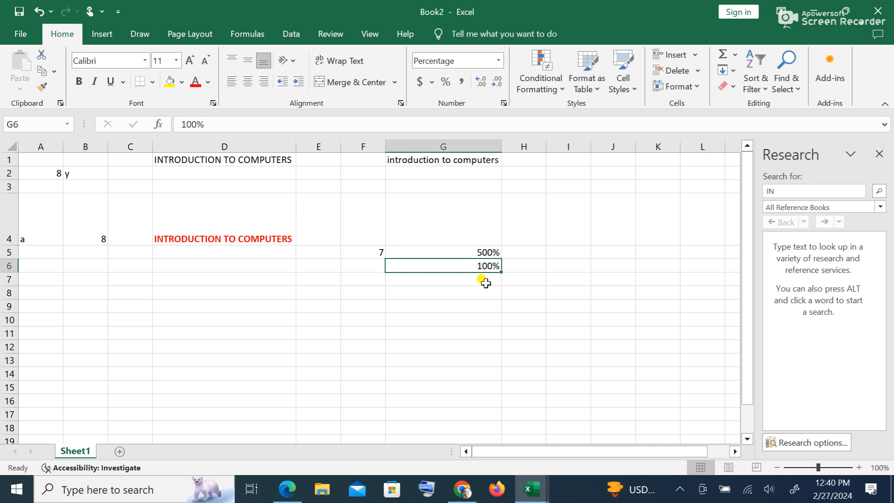
# Step: Enter .25 in cell G7 and apply the Percentage number format to it
pyautogui.click(449, 279)
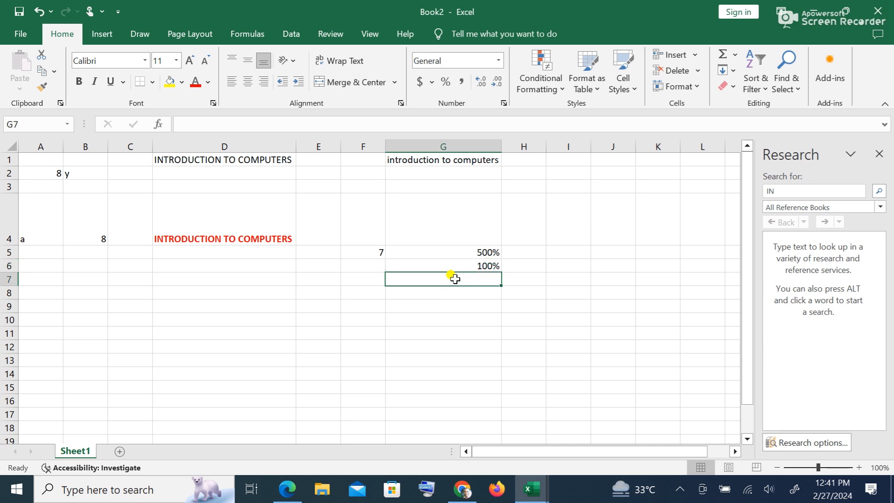
pyautogui.write('.25')
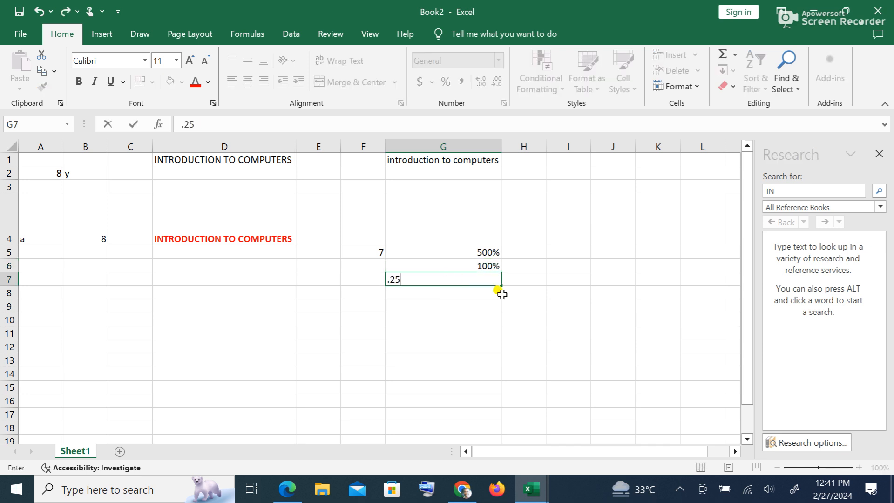
pyautogui.click(568, 346)
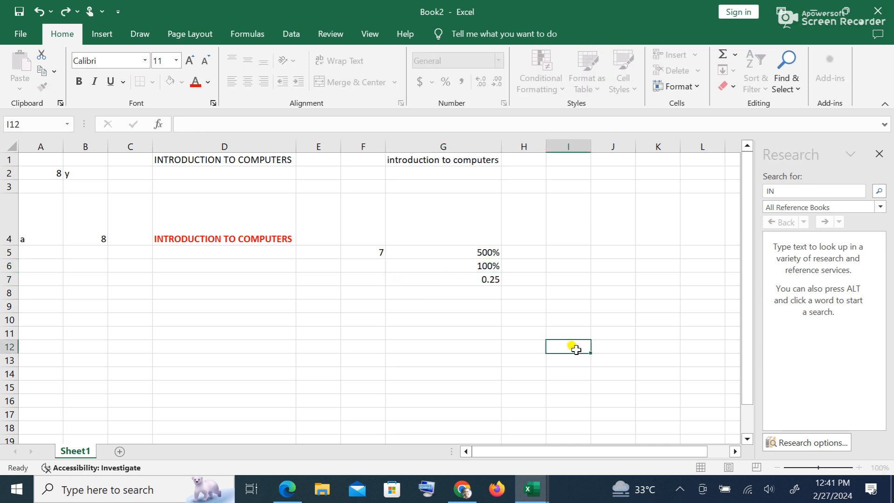
pyautogui.click(457, 280)
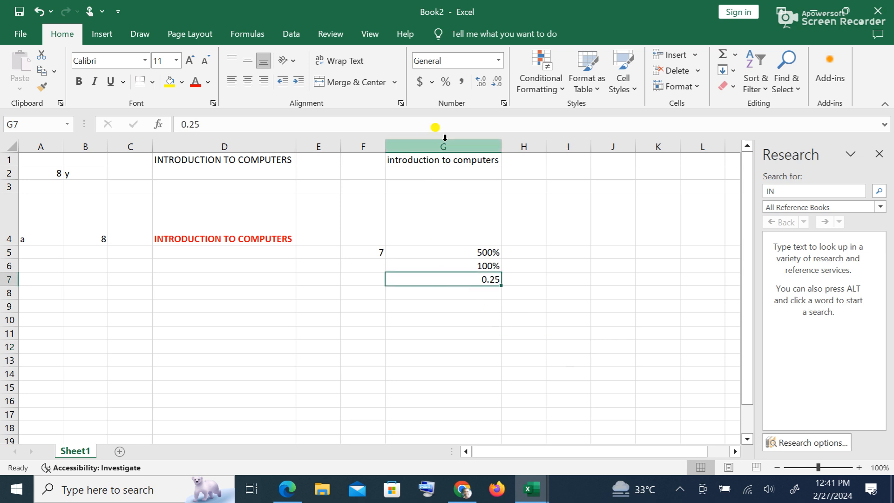
pyautogui.click(446, 82)
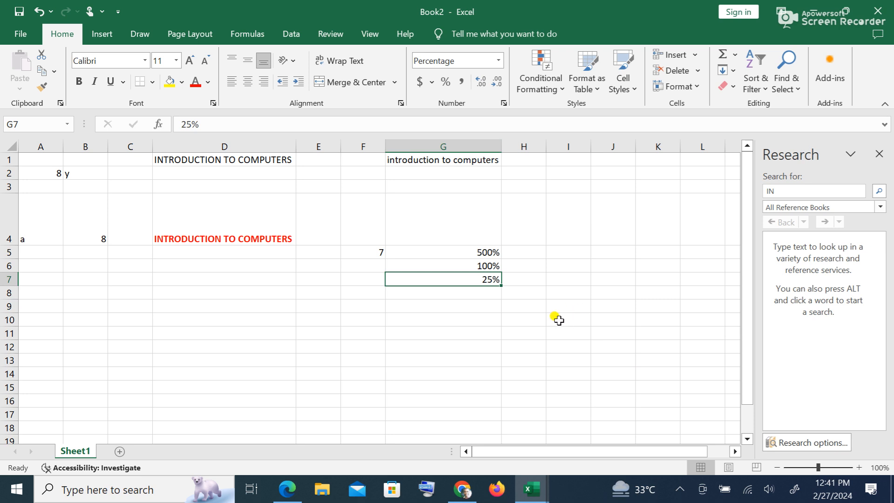
pyautogui.click(440, 306)
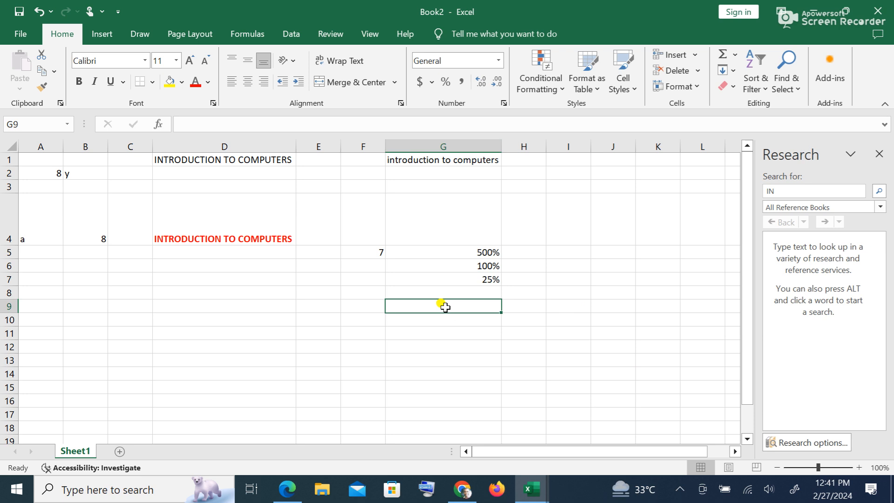
# Step: Enter 2/3 in cell G9 while it still has the General number format
pyautogui.write('2/3')
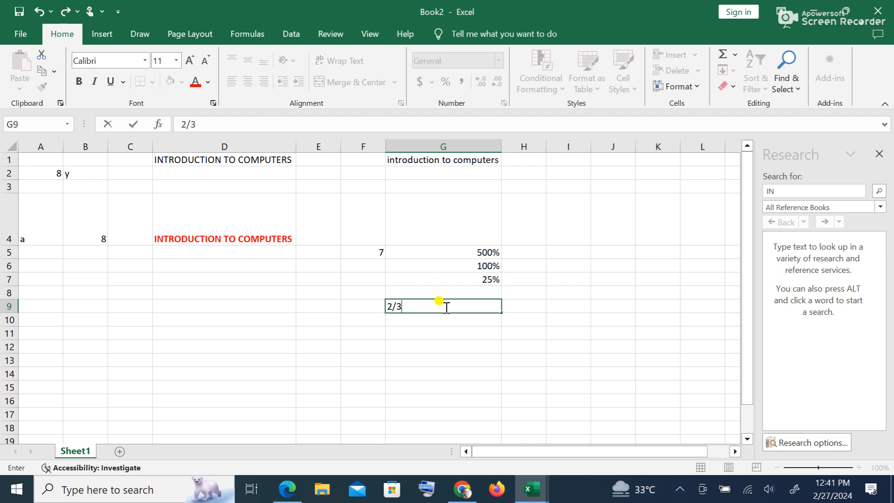
pyautogui.press('Return')
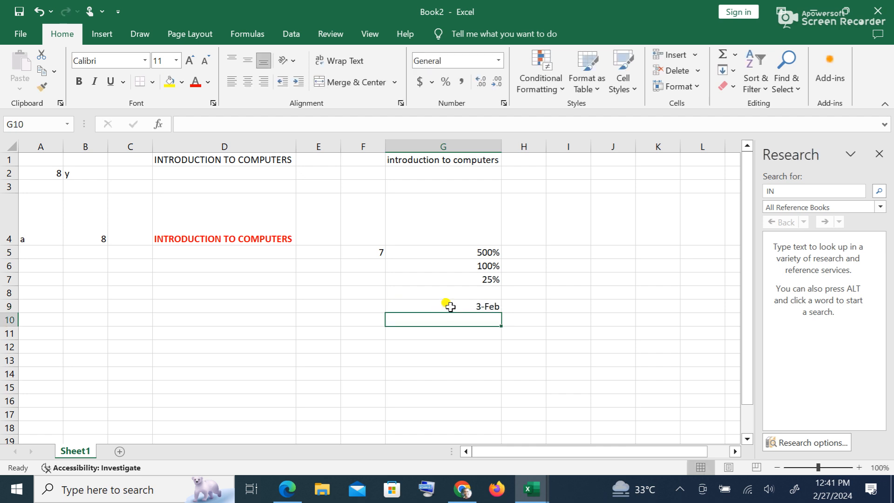
pyautogui.click(216, 309)
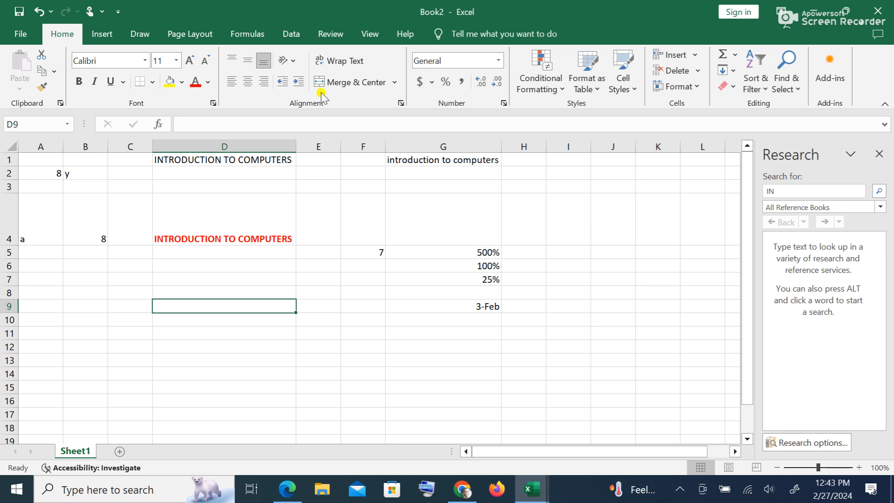
# Step: Apply the Number format to cell G10 and enter 2/3 in it
pyautogui.click(429, 321)
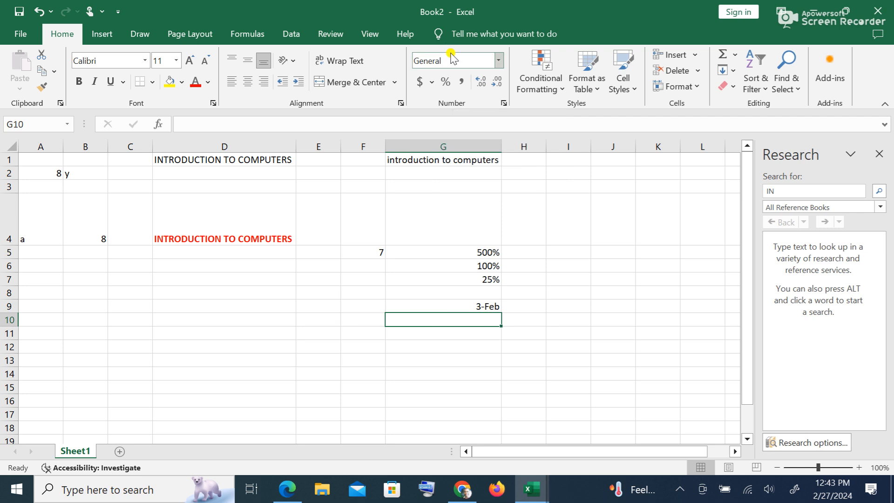
pyautogui.click(498, 61)
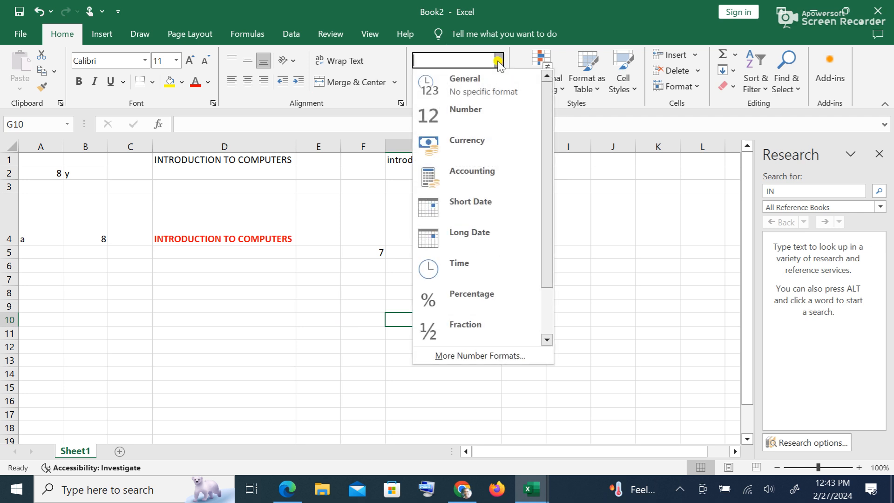
pyautogui.click(492, 115)
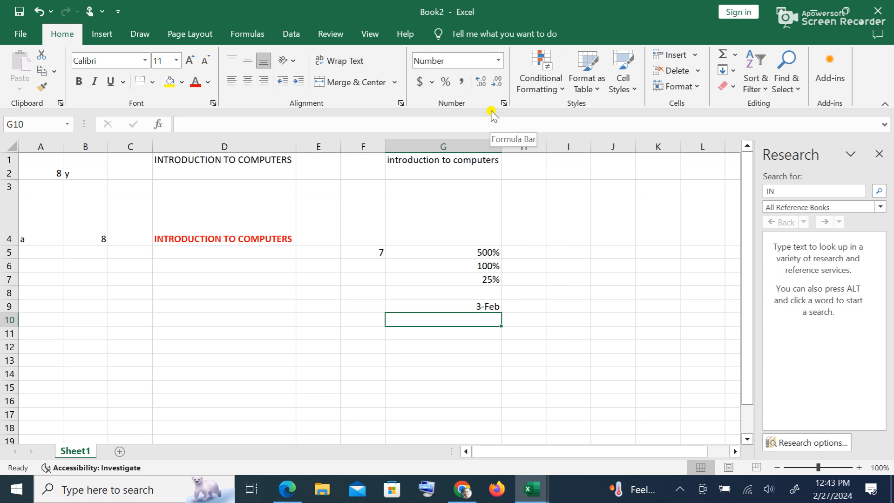
pyautogui.write('2')
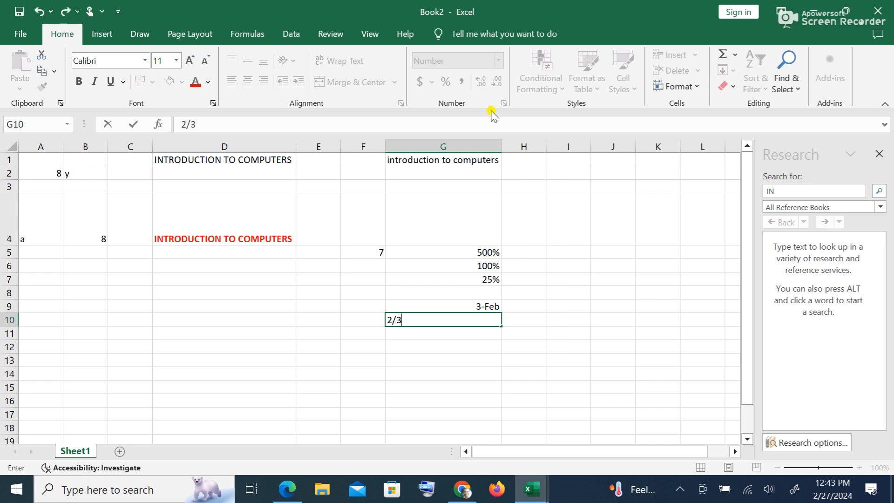
pyautogui.write('/3')
pyautogui.press('Return')
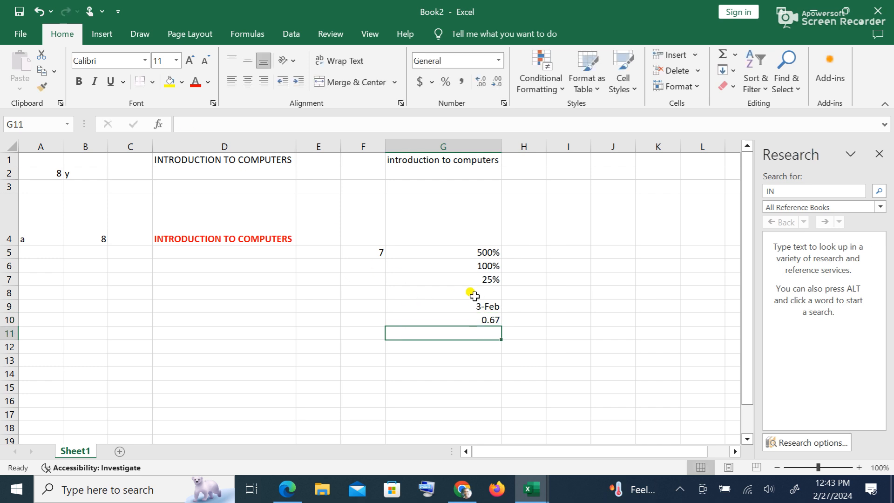
# Step: Reduce cell G10 to one decimal place and extend it to seven decimal places
pyautogui.click(475, 319)
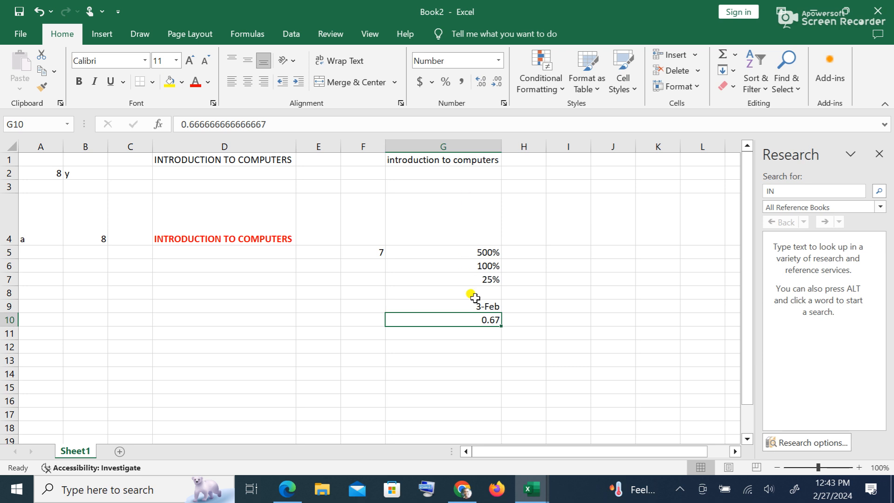
pyautogui.click(499, 84)
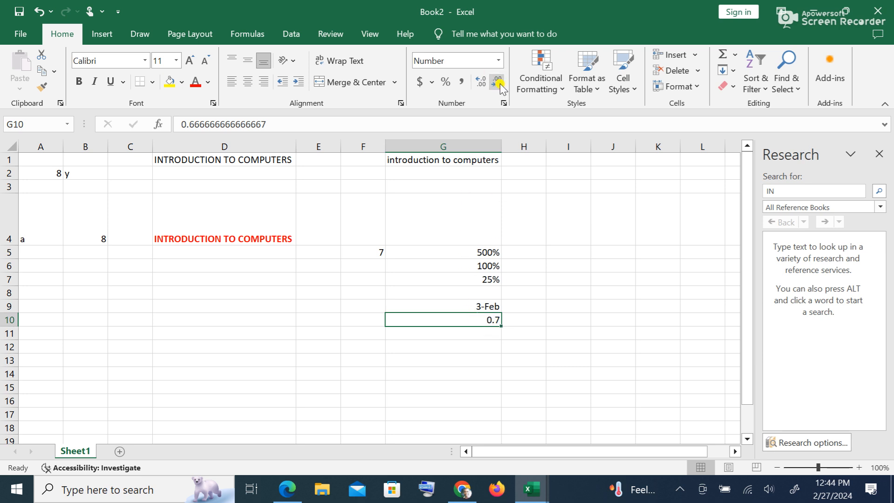
pyautogui.click(483, 82)
pyautogui.click(482, 83)
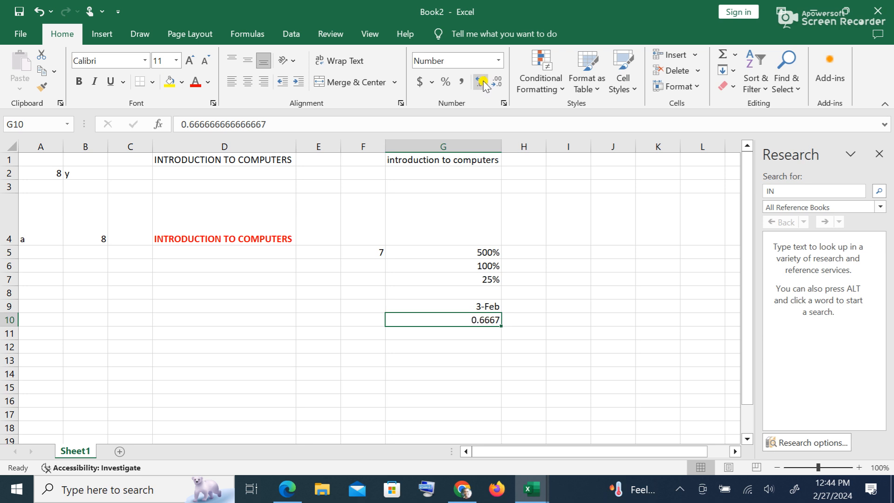
pyautogui.click(482, 83)
pyautogui.click(482, 82)
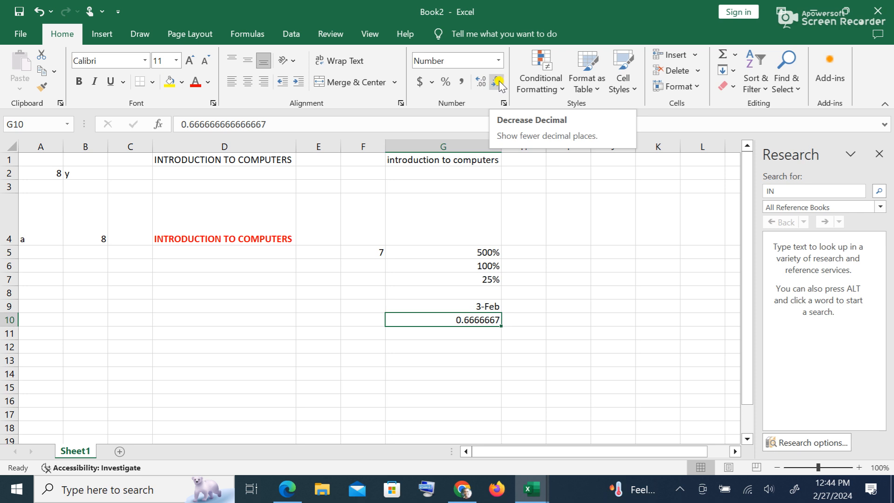
# Step: Decrease the decimals shown in cell G10 to one decimal place
pyautogui.click(498, 83)
pyautogui.click(498, 84)
pyautogui.click(497, 83)
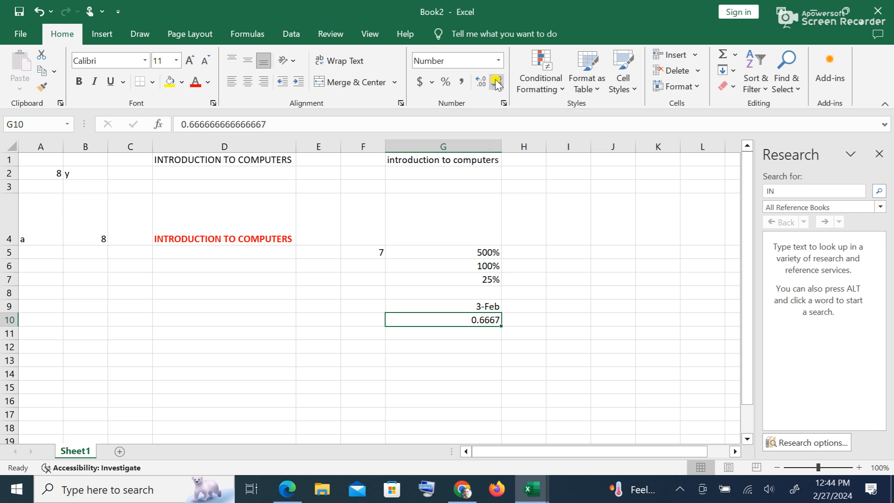
pyautogui.click(497, 84)
pyautogui.click(497, 84)
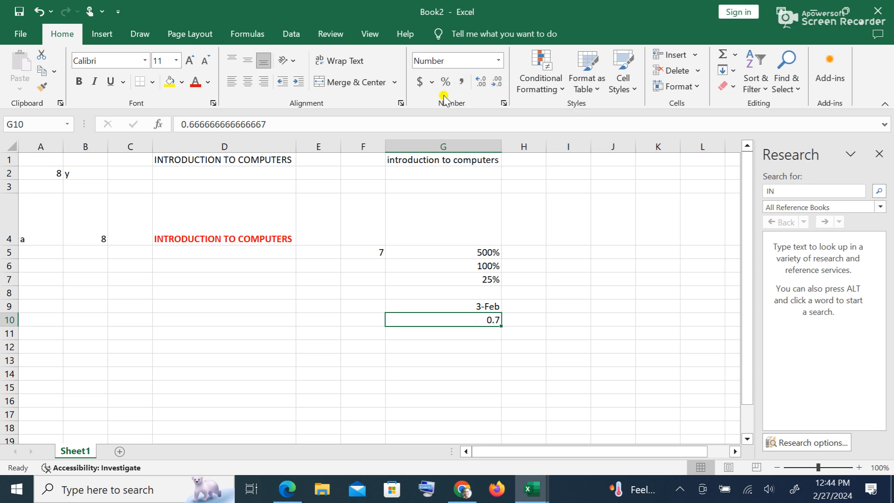
# Step: Increase the decimals shown in cell G10 to six places and check the available number formats without changing the format
pyautogui.click(481, 83)
pyautogui.click(481, 84)
pyautogui.click(480, 85)
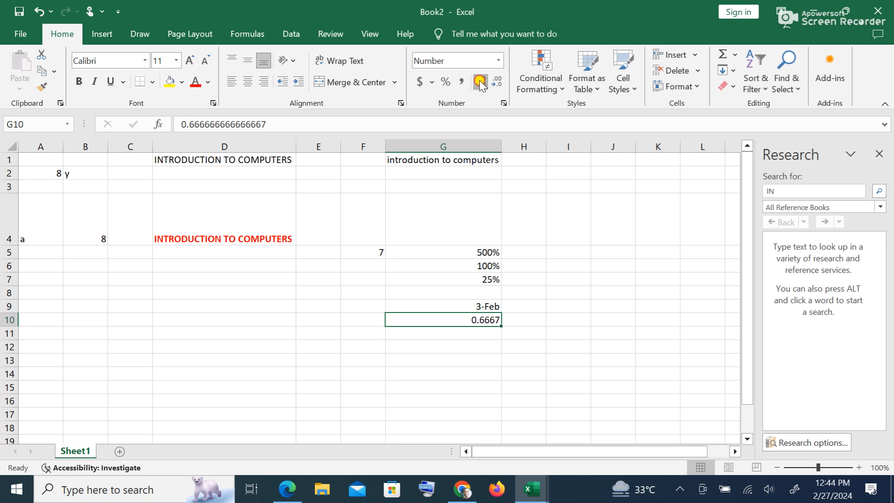
pyautogui.click(481, 85)
pyautogui.click(480, 84)
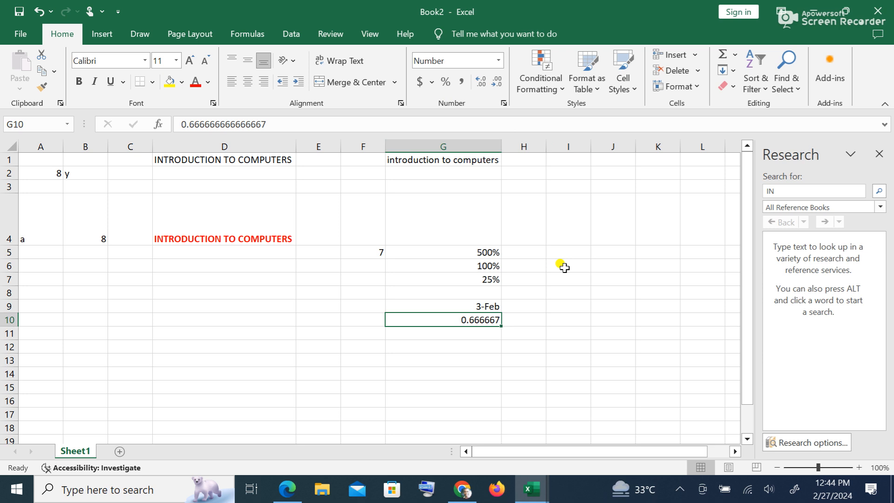
pyautogui.click(499, 60)
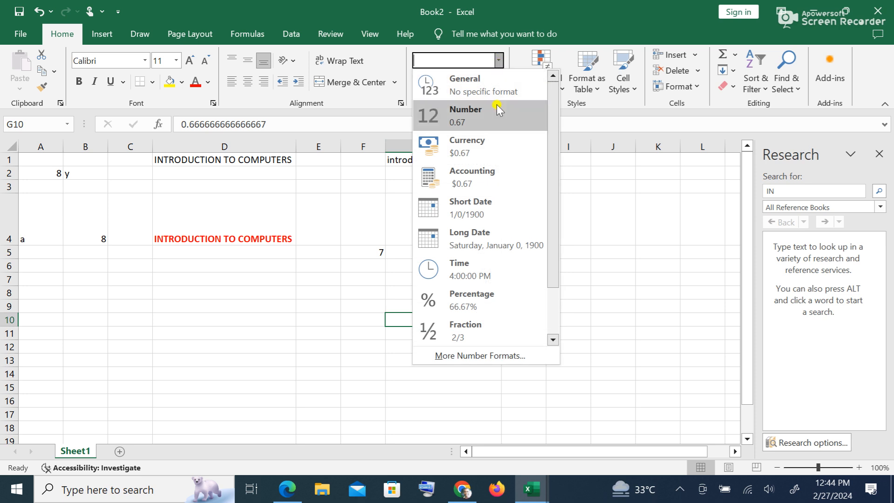
pyautogui.click(669, 215)
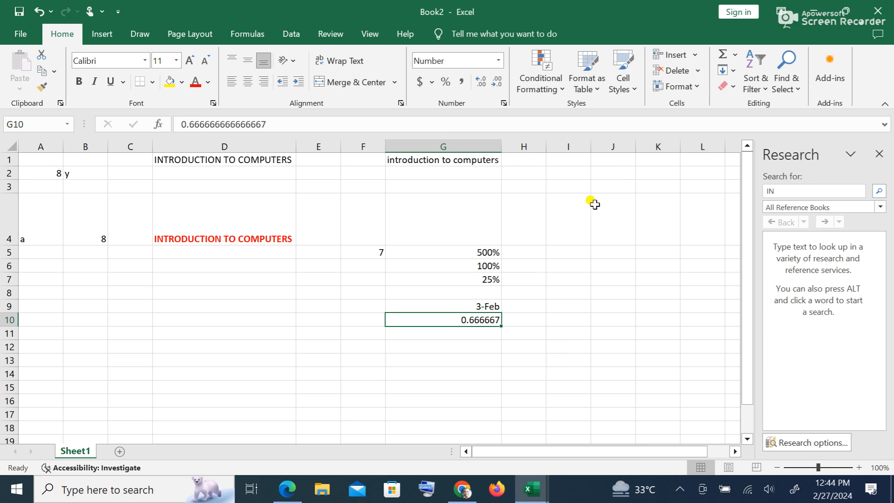
# Step: Enter the number 7 in cell E8
pyautogui.click(317, 295)
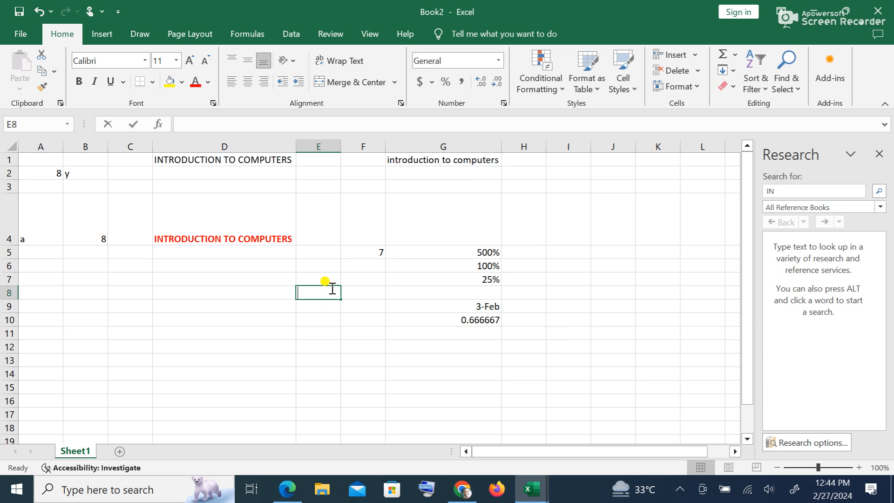
pyautogui.write('7')
pyautogui.click(421, 314)
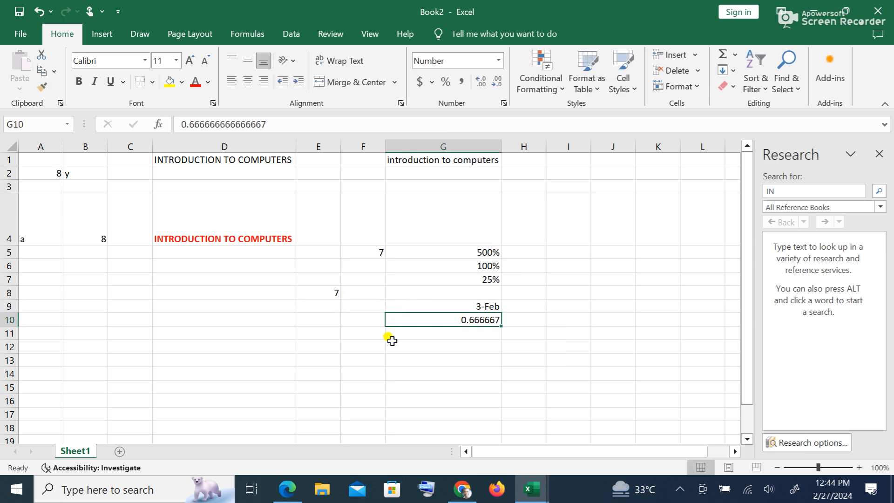
# Step: Format cell E8 as Accounting with the GHC currency symbol and two decimal places
pyautogui.click(319, 291)
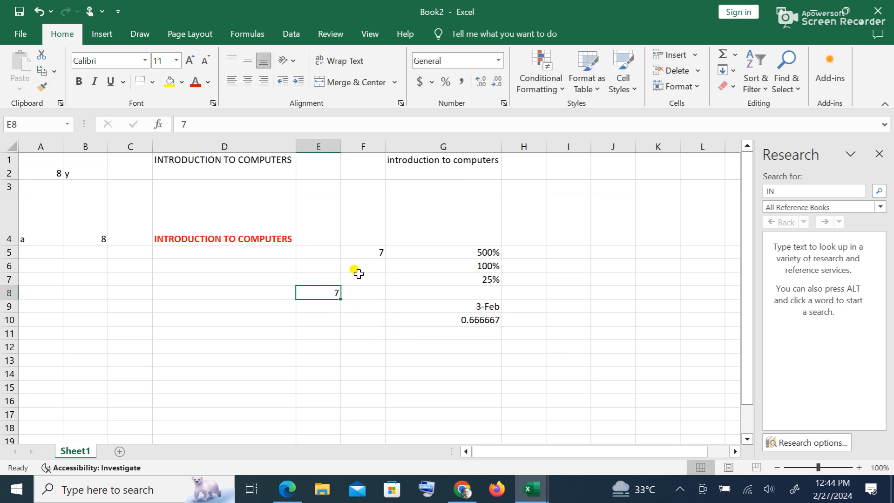
pyautogui.click(433, 84)
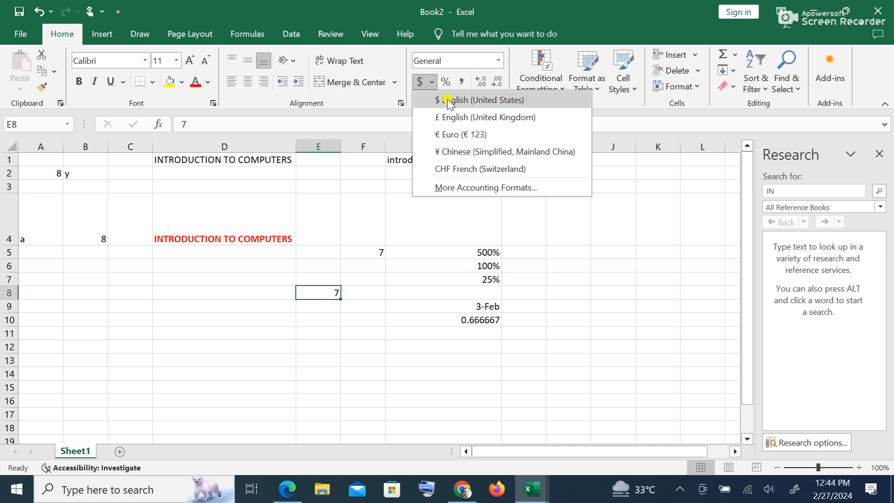
pyautogui.click(476, 187)
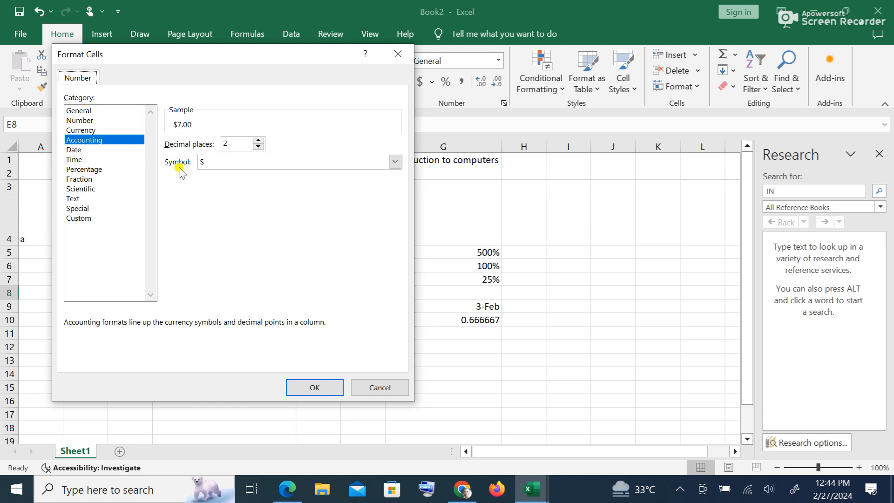
pyautogui.click(395, 162)
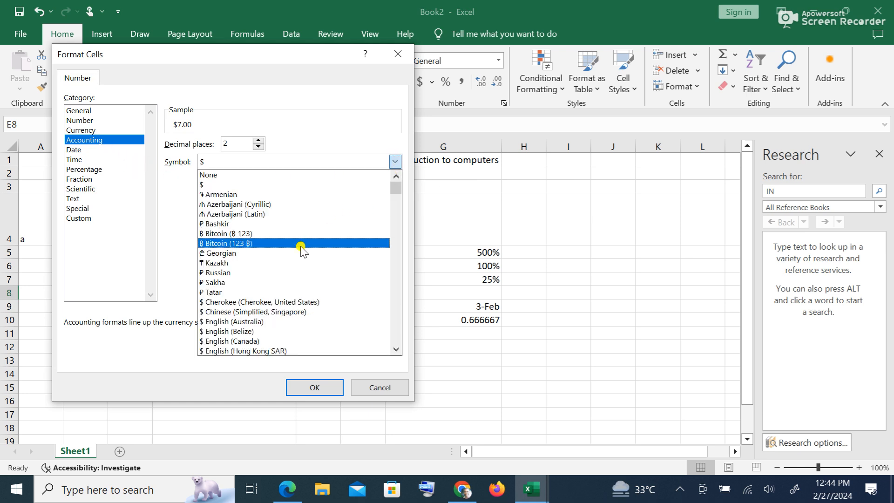
pyautogui.scroll(-5, 300, 248)
pyautogui.scroll(-15, 301, 251)
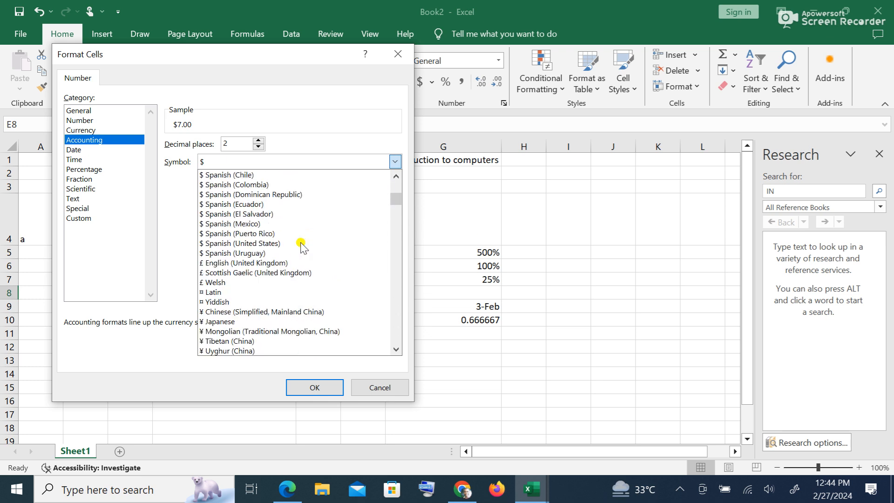
pyautogui.scroll(-12, 303, 241)
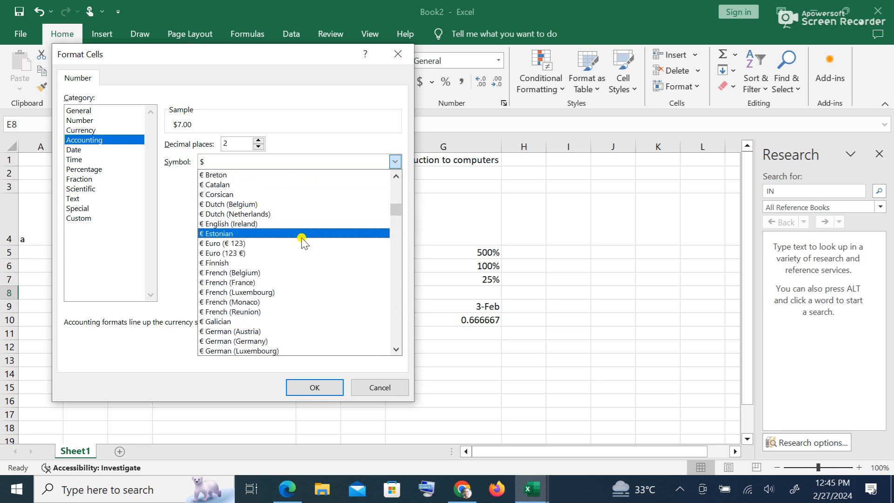
pyautogui.scroll(-15, 302, 241)
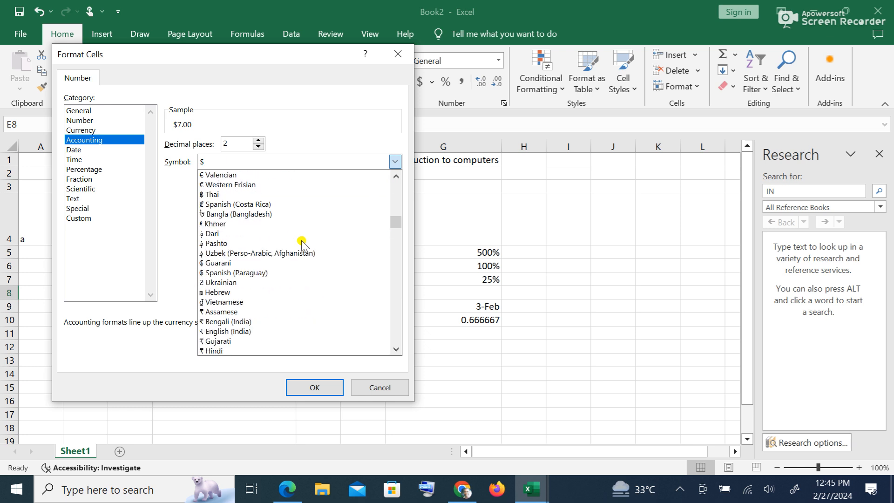
pyautogui.scroll(-12, 303, 246)
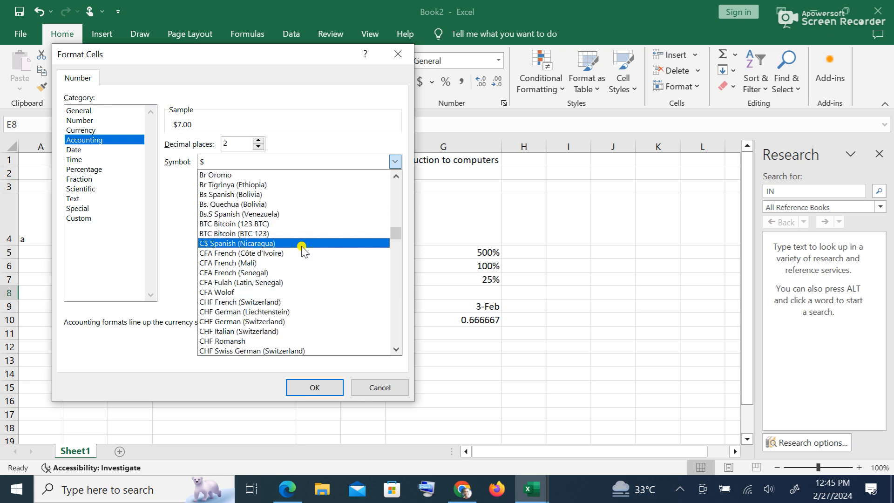
pyautogui.scroll(-15, 305, 246)
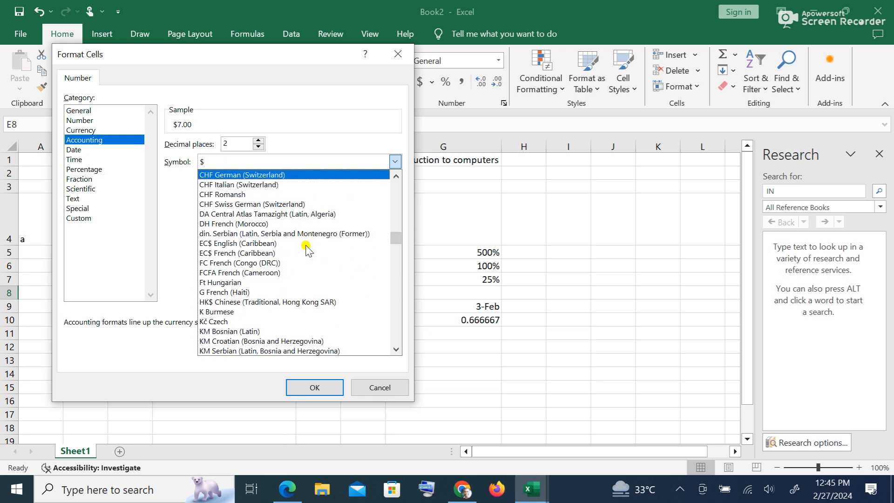
pyautogui.scroll(-15, 306, 246)
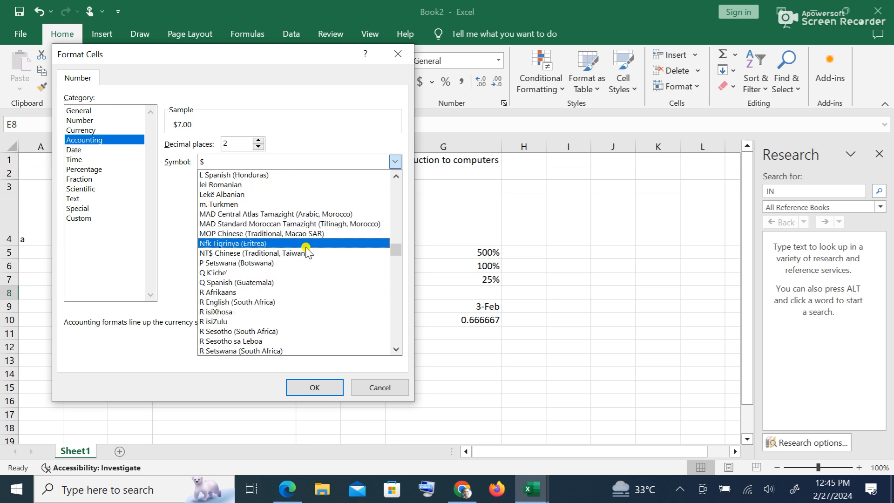
pyautogui.scroll(-15, 306, 251)
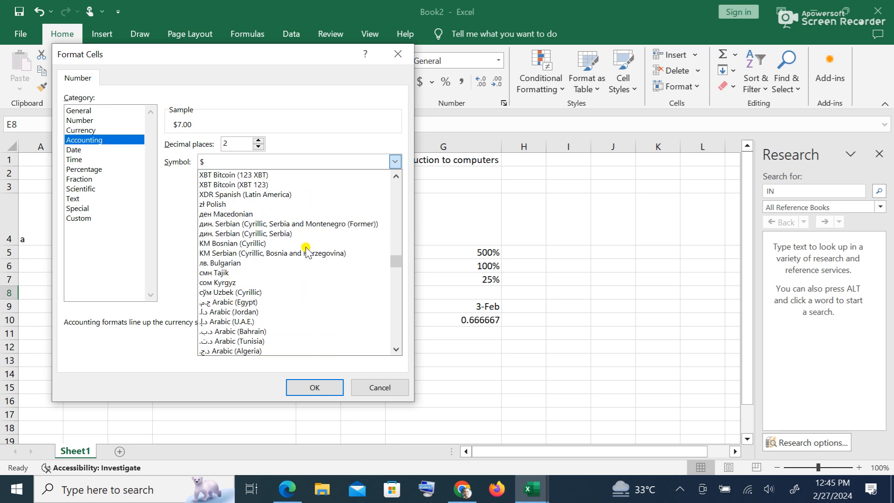
pyautogui.scroll(-8, 306, 250)
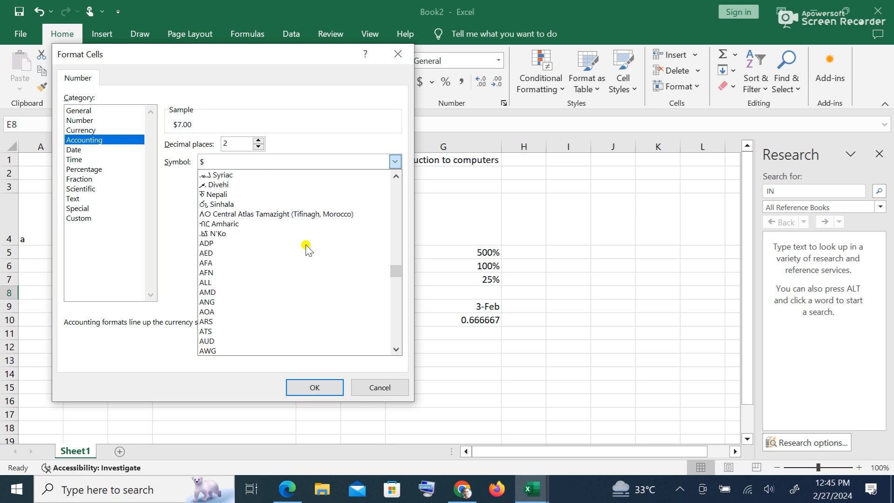
pyautogui.scroll(-4, 305, 249)
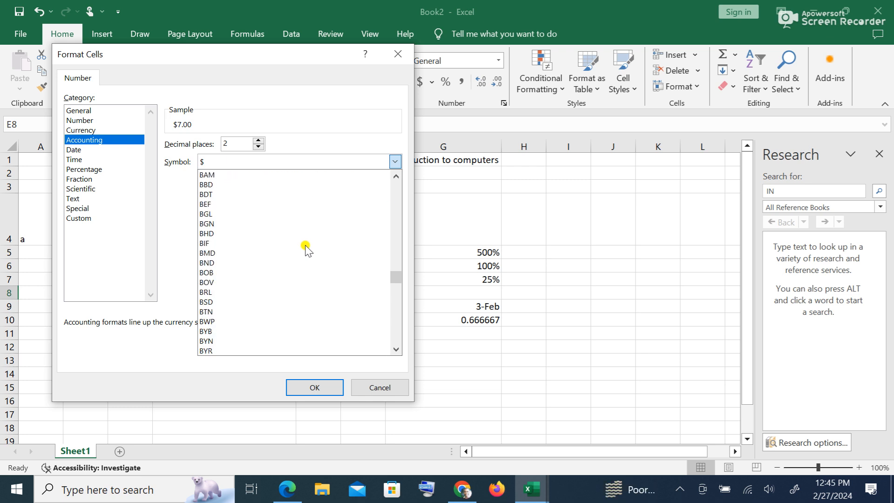
pyautogui.scroll(-6, 305, 249)
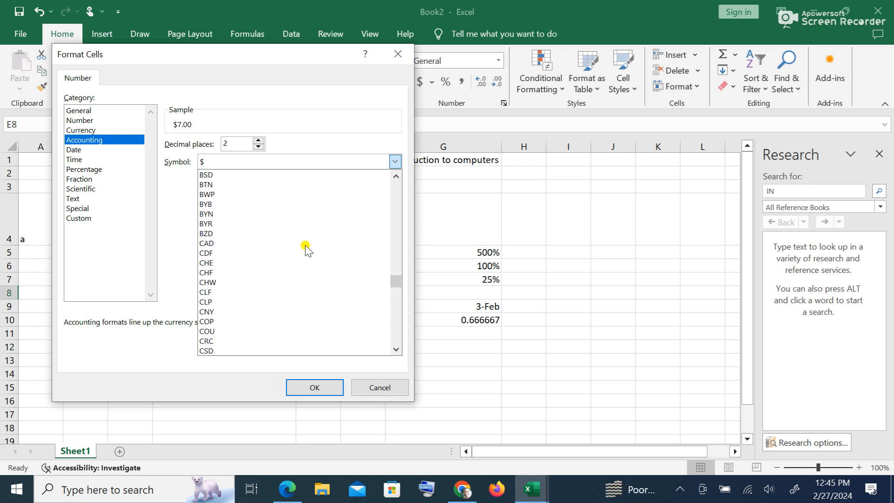
pyautogui.scroll(-6, 306, 250)
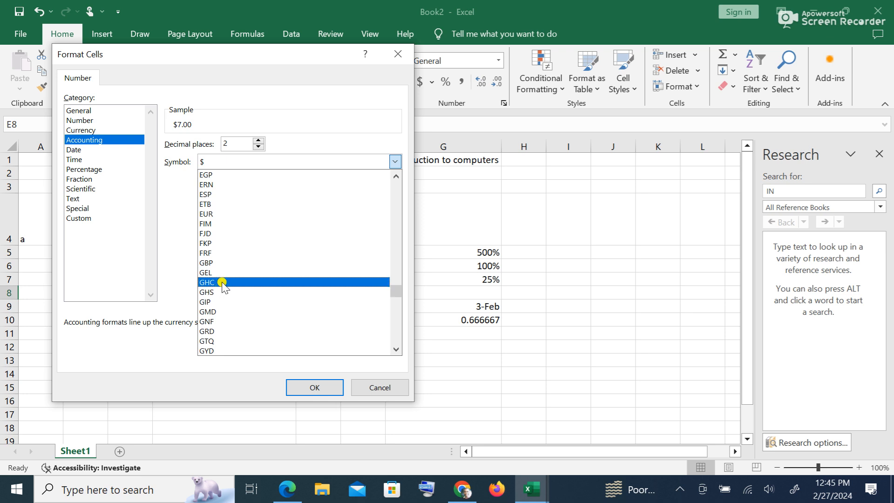
pyautogui.click(222, 283)
pyautogui.click(319, 384)
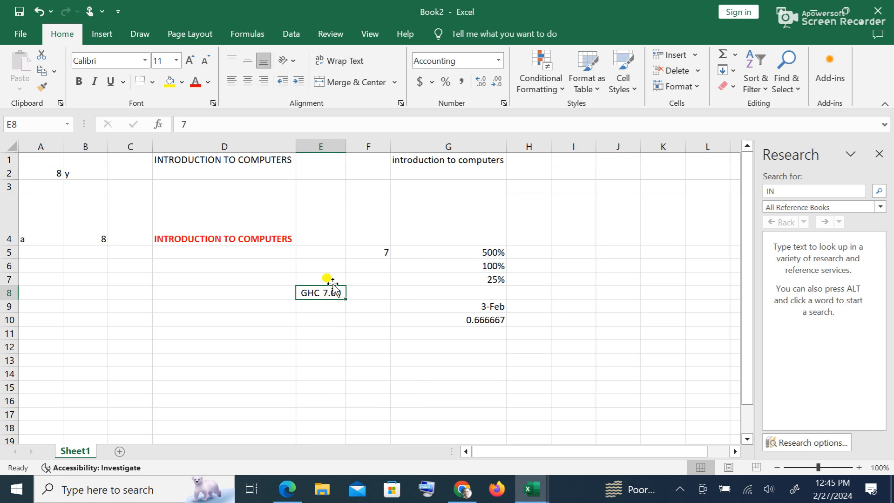
# Step: Enter the number 80 in cell E10
pyautogui.click(325, 319)
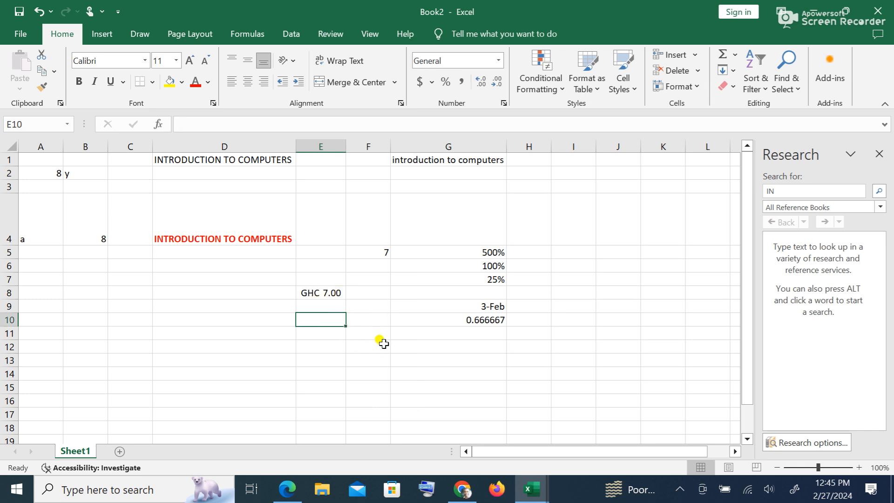
pyautogui.write('80')
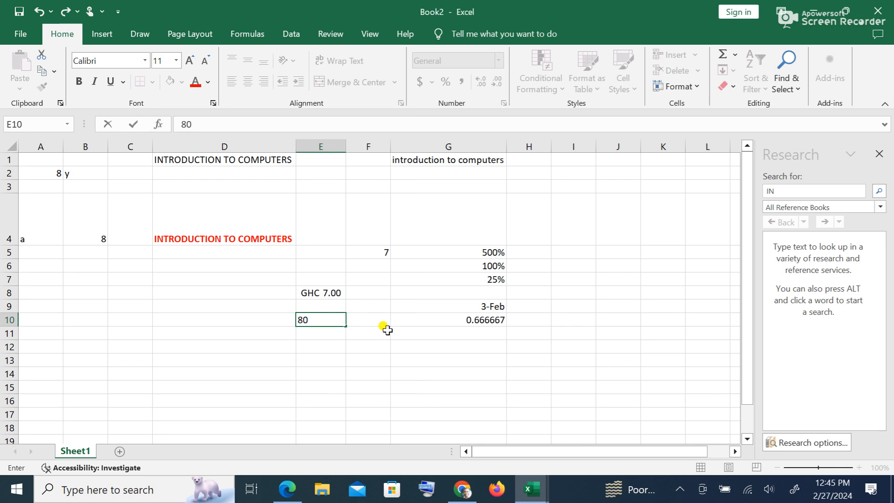
pyautogui.click(432, 384)
# Step: Apply the Accounting format with the GHC currency symbol to cell E10
pyautogui.click(326, 320)
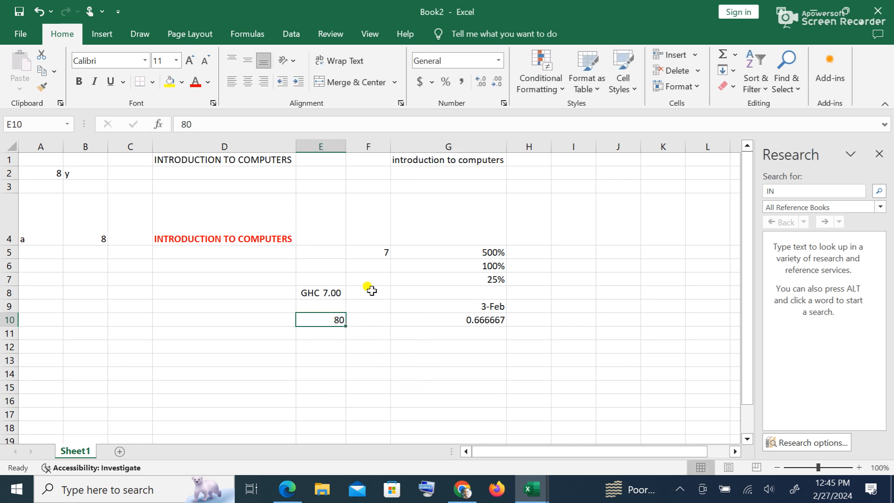
pyautogui.click(433, 82)
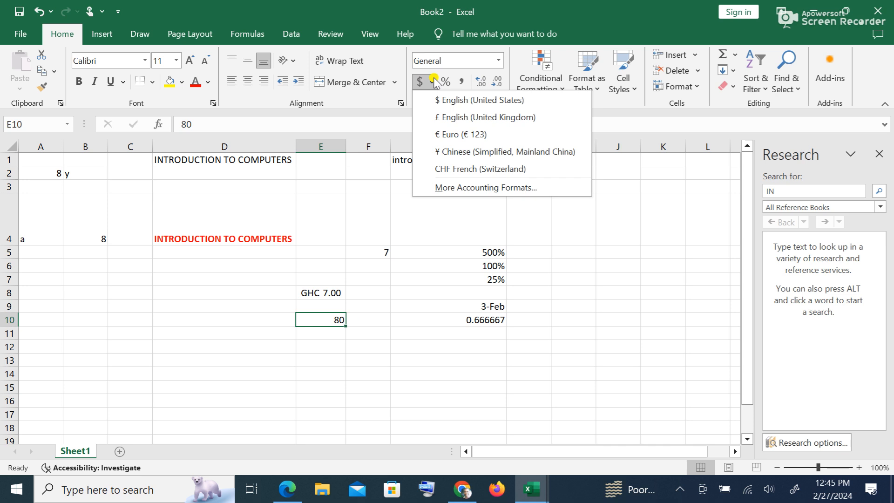
pyautogui.click(485, 187)
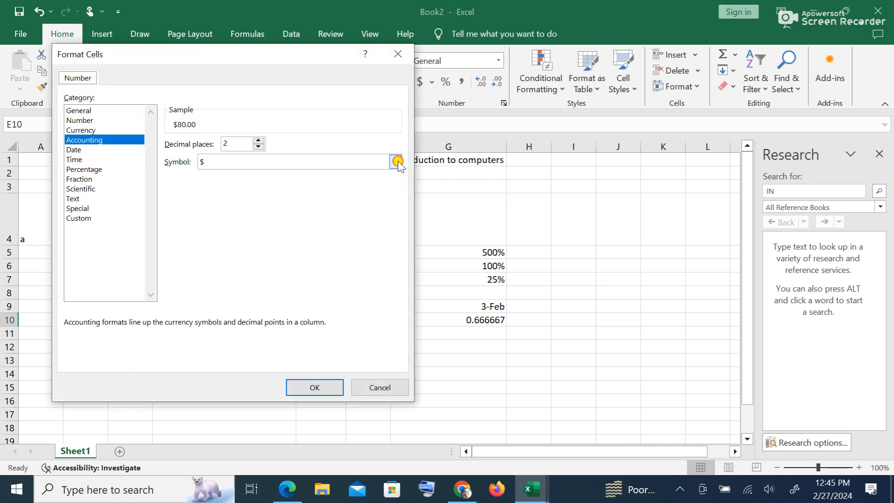
pyautogui.click(395, 162)
pyautogui.scroll(-15, 354, 245)
pyautogui.scroll(-8, 368, 238)
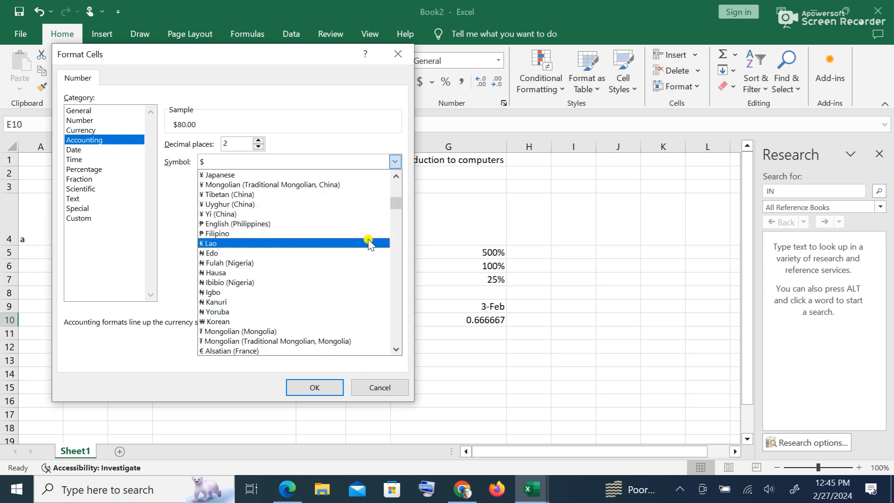
pyautogui.moveTo(402, 205); pyautogui.dragTo(393, 275)
pyautogui.scroll(-6, 314, 277)
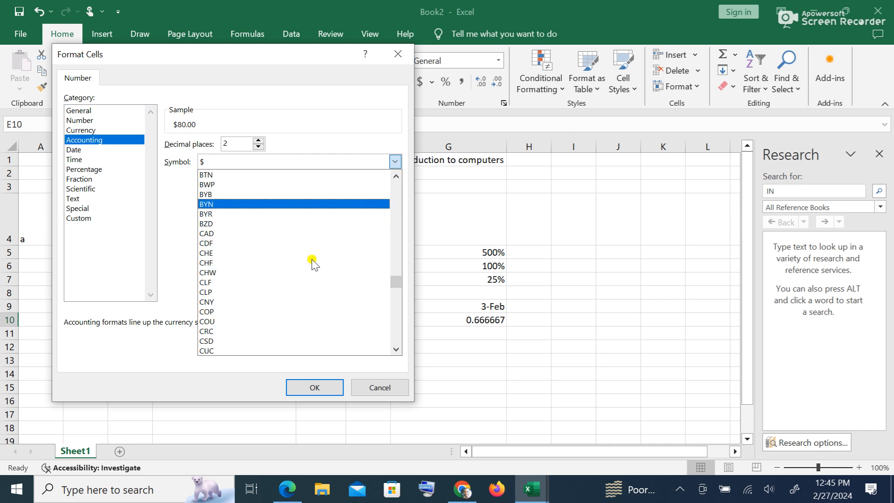
pyautogui.scroll(-4, 313, 262)
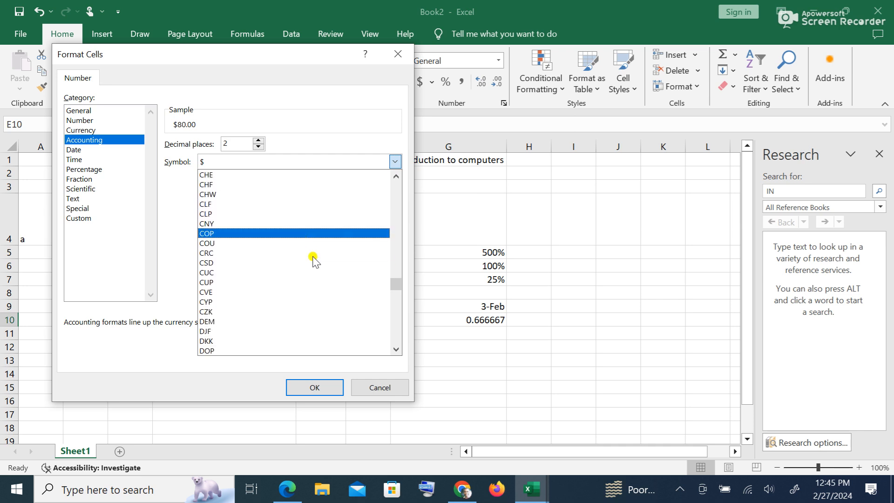
pyautogui.scroll(-4, 314, 260)
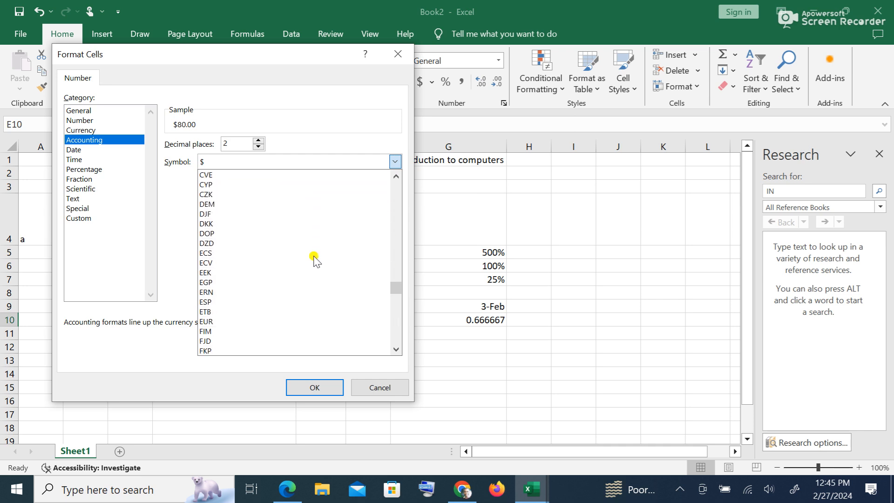
pyautogui.scroll(-1, 314, 259)
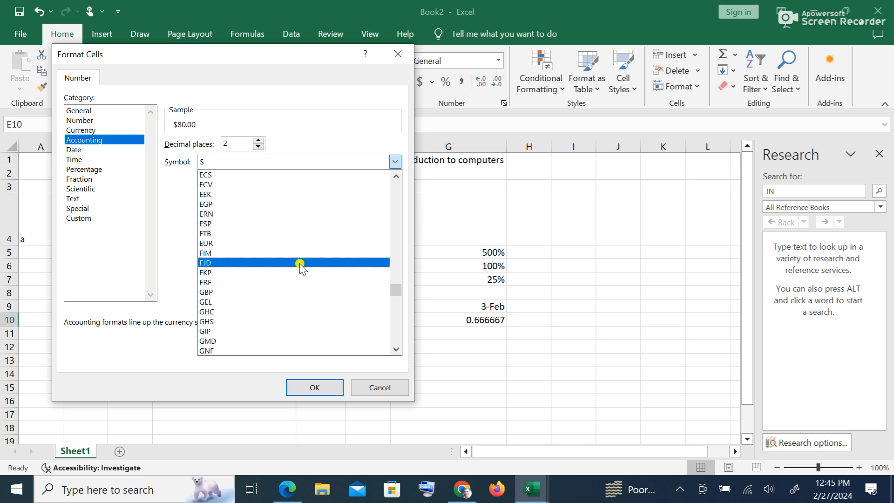
pyautogui.click(221, 311)
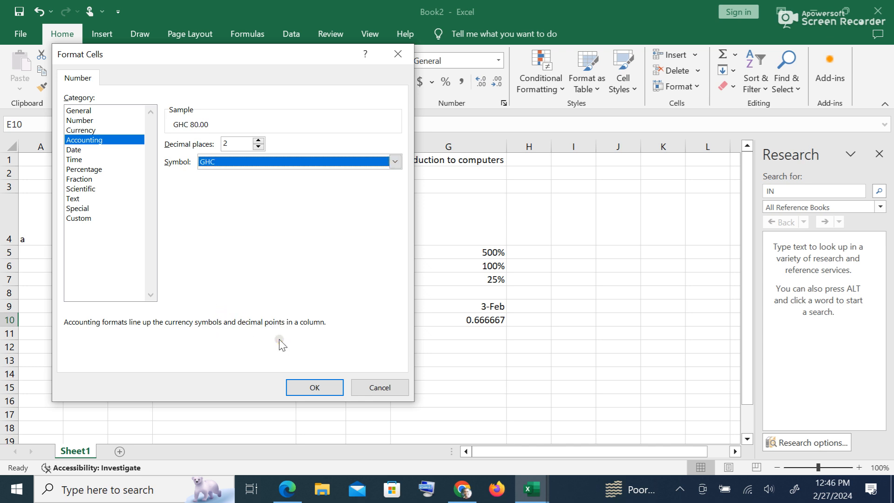
pyautogui.click(319, 385)
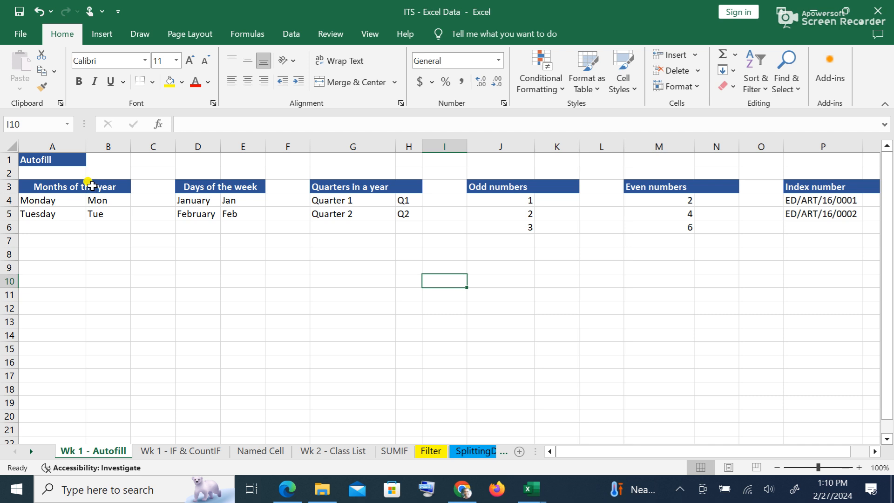
pyautogui.click(92, 186)
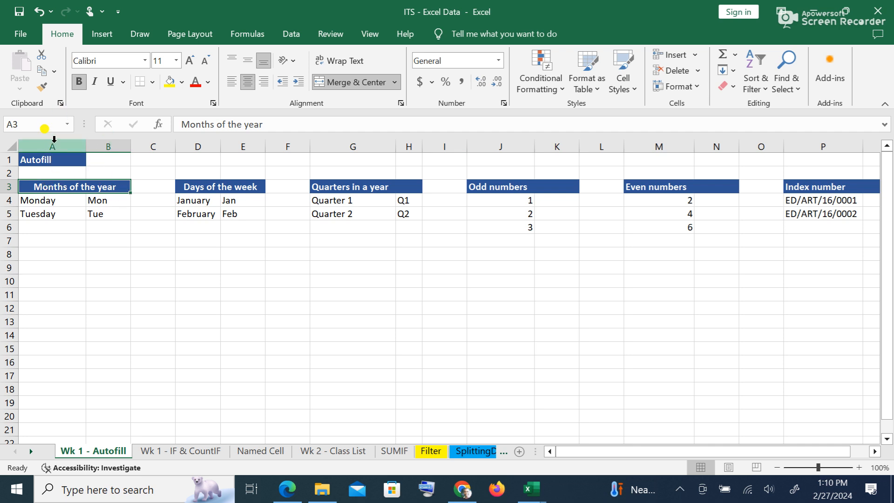
pyautogui.click(77, 185)
pyautogui.moveTo(77, 185); pyautogui.dragTo(86, 227)
pyautogui.click(166, 231)
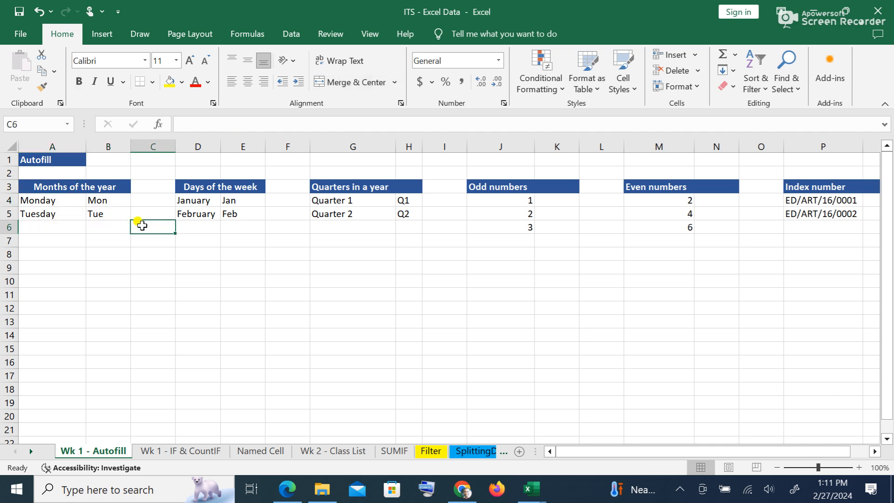
# Step: Move the "Months of the year" heading to D8 and place the "Days of the week" heading above the Monday and Tuesday entries in A3
pyautogui.click(80, 186)
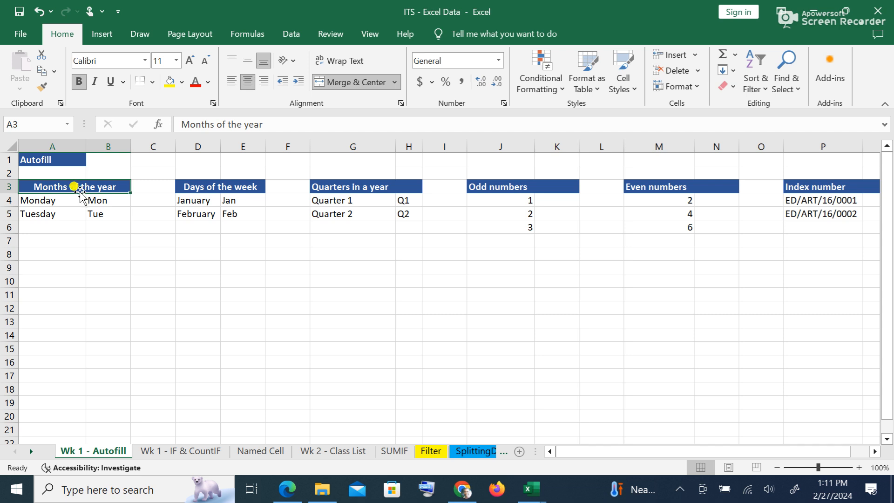
pyautogui.moveTo(80, 191); pyautogui.dragTo(180, 257)
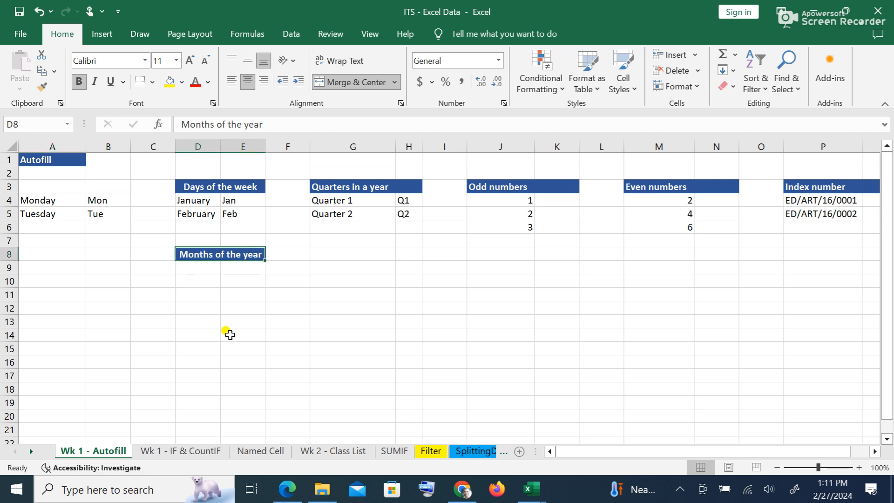
pyautogui.click(225, 187)
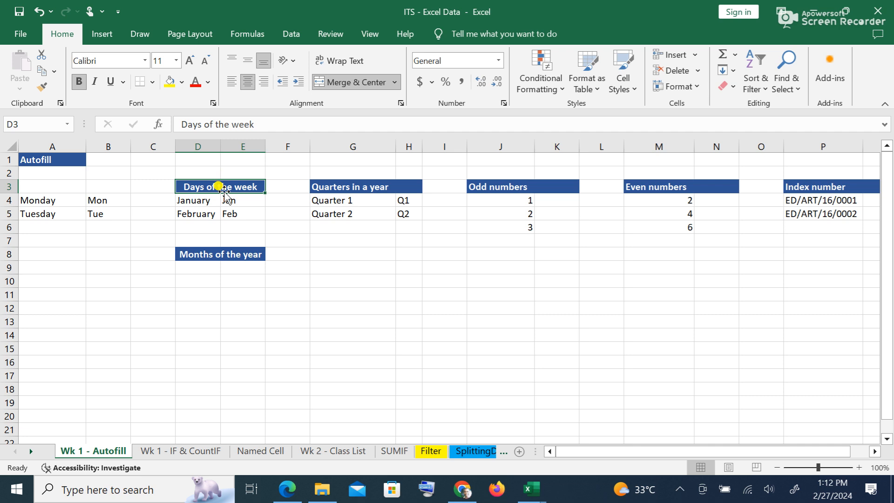
pyautogui.moveTo(224, 190); pyautogui.dragTo(85, 184)
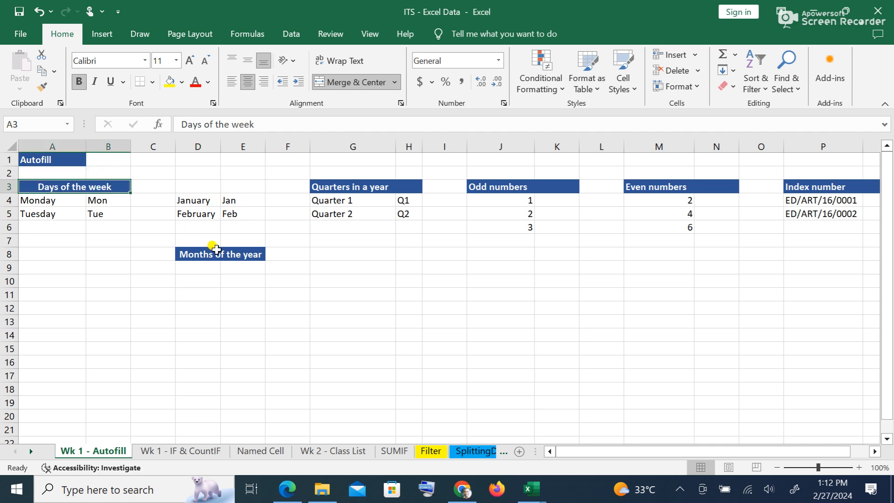
# Step: Move the "Months of the year" heading from D8 to D3, above the January and February entries
pyautogui.click(232, 259)
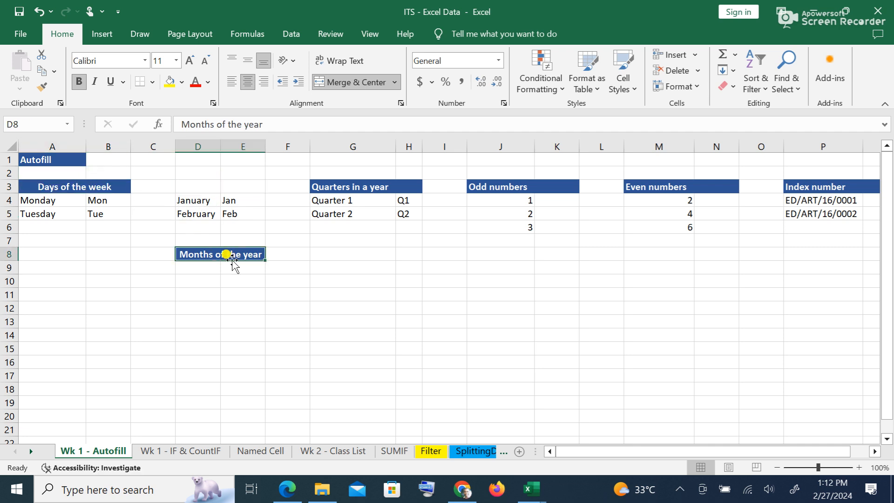
pyautogui.moveTo(224, 257); pyautogui.dragTo(234, 186)
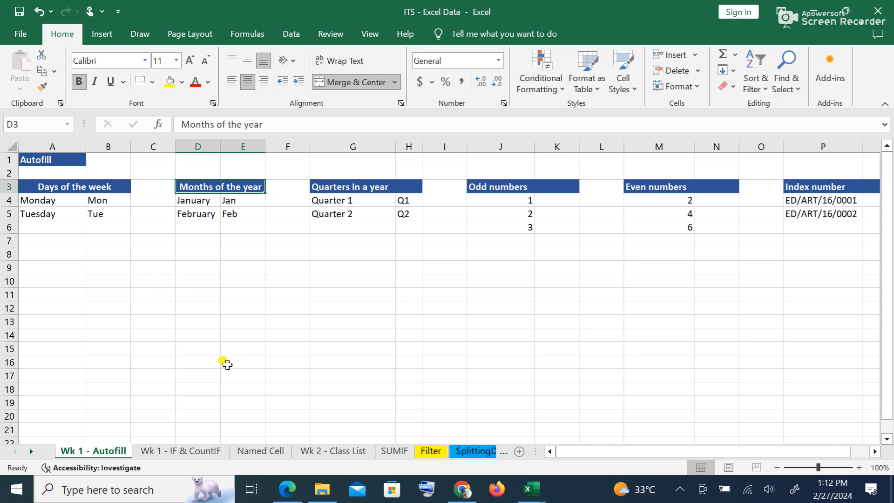
# Step: Autofill the full weekday names from Tuesday in A5 down to A14
pyautogui.click(47, 212)
pyautogui.click(42, 201)
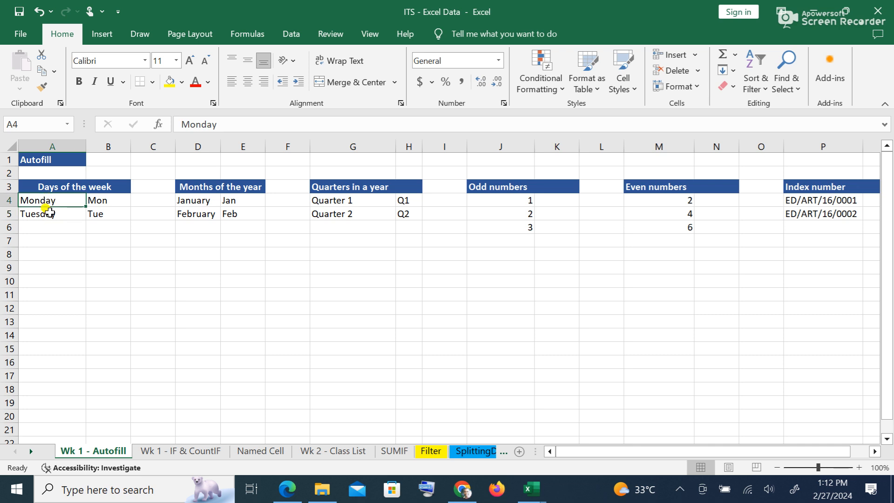
pyautogui.click(49, 213)
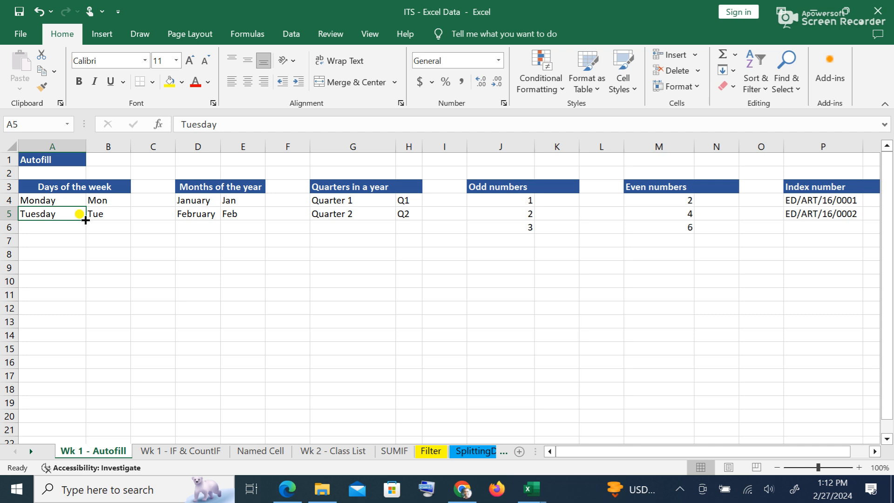
pyautogui.moveTo(86, 220); pyautogui.dragTo(81, 341)
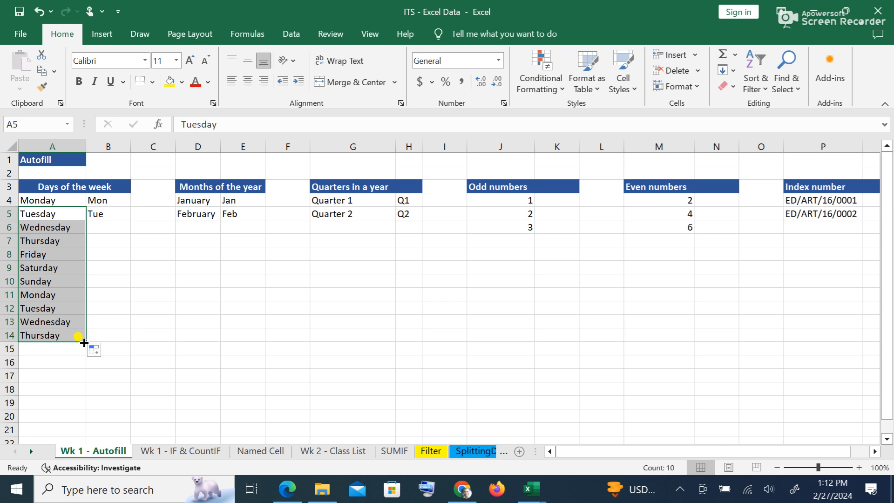
pyautogui.click(76, 231)
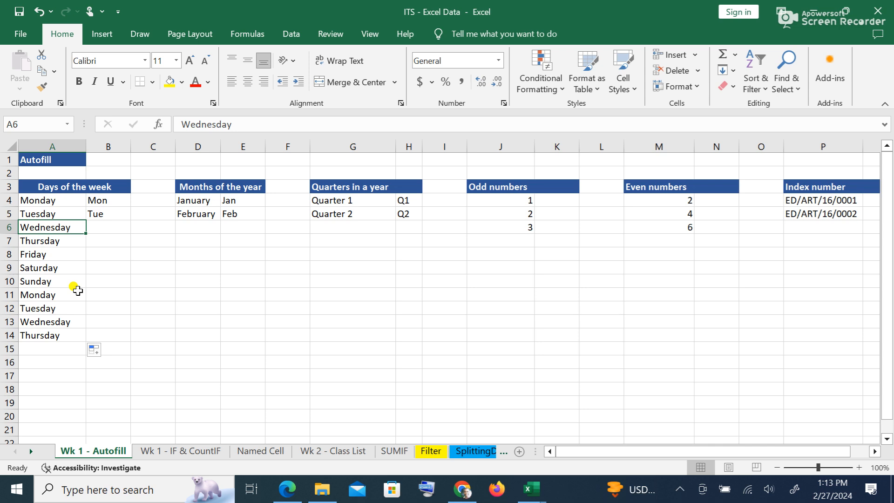
# Step: Autofill the abbreviated weekday names from Tue in B5 down to B14
pyautogui.click(113, 213)
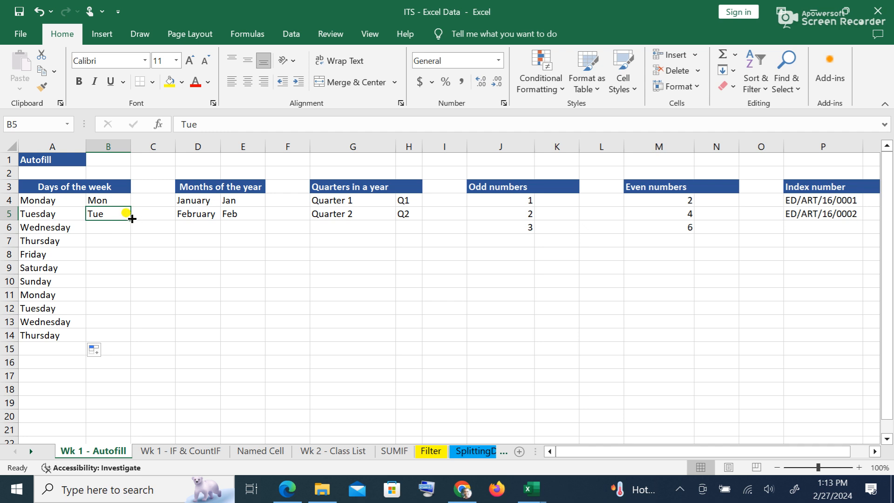
pyautogui.moveTo(131, 218); pyautogui.dragTo(121, 342)
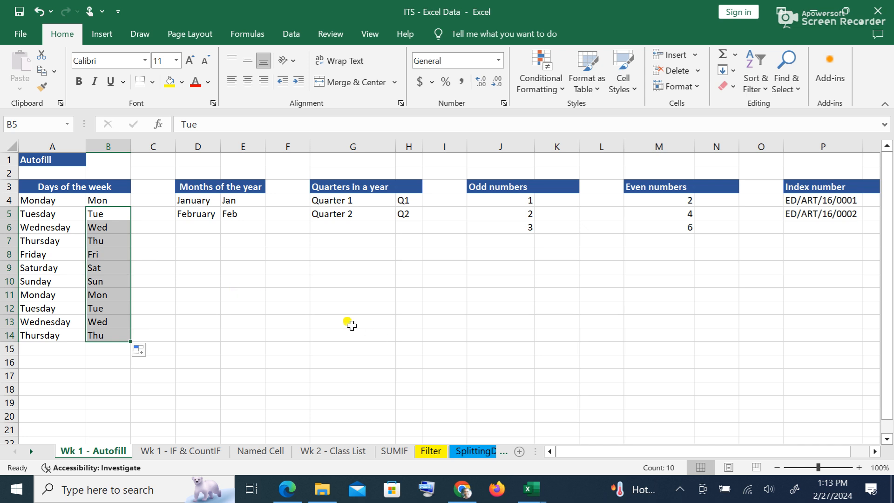
pyautogui.click(166, 252)
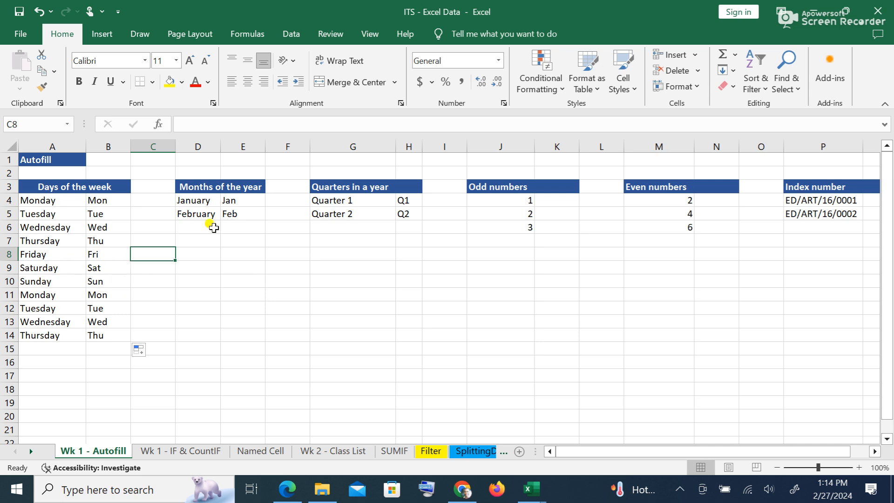
# Step: Autofill the full and abbreviated month names together from D5:E5 down to row 14, and fit column D's width to its contents
pyautogui.click(190, 212)
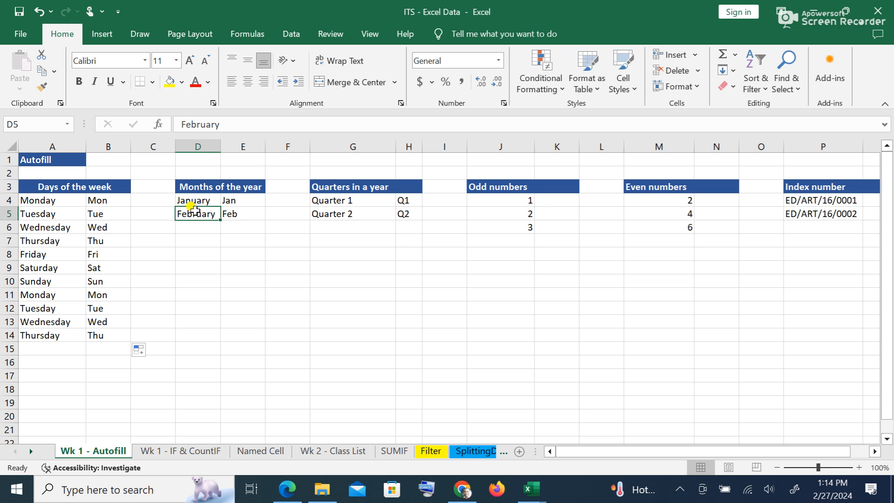
pyautogui.click(195, 212)
pyautogui.moveTo(196, 212); pyautogui.dragTo(229, 212)
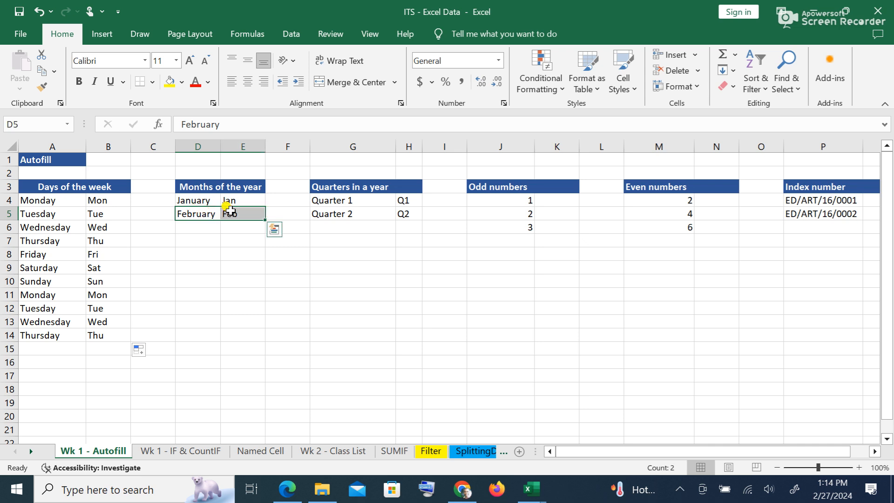
pyautogui.click(265, 265)
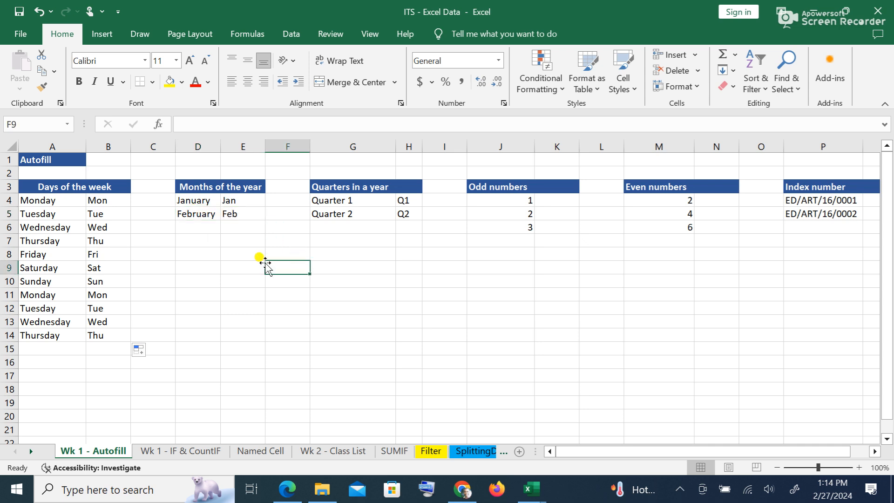
pyautogui.click(188, 252)
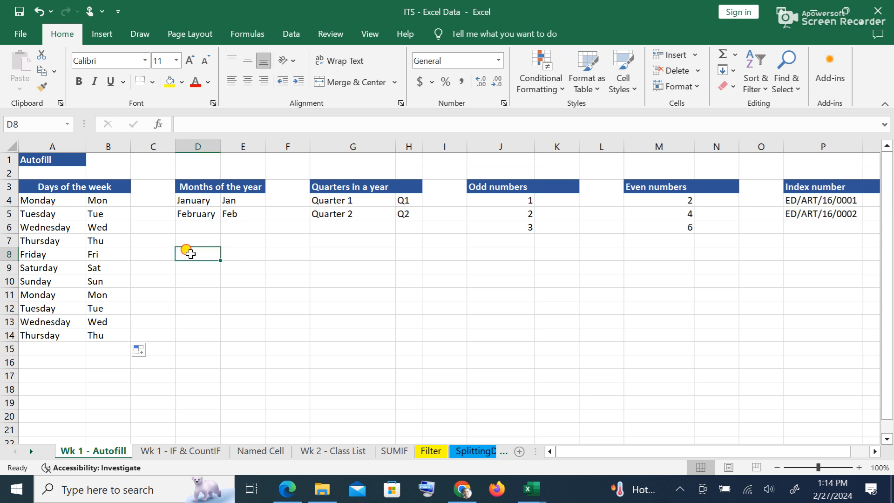
pyautogui.moveTo(194, 252); pyautogui.dragTo(232, 250)
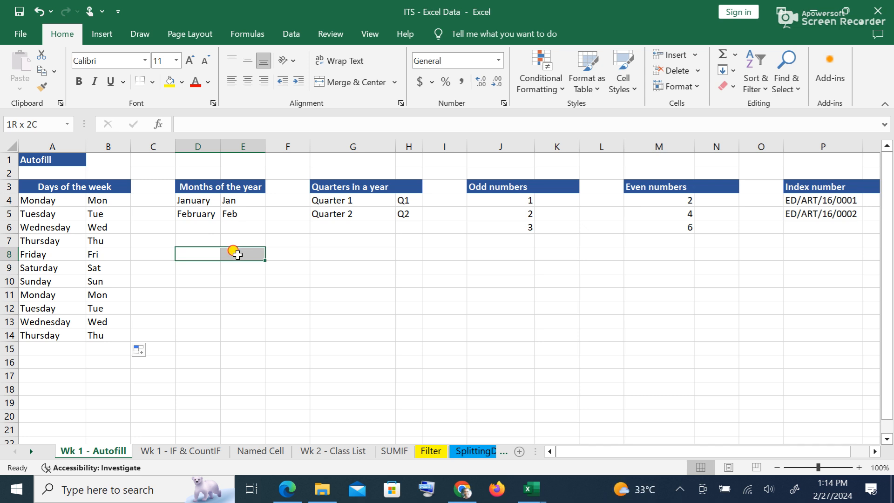
pyautogui.moveTo(237, 254); pyautogui.dragTo(239, 251)
pyautogui.click(203, 225)
pyautogui.moveTo(194, 213); pyautogui.dragTo(228, 212)
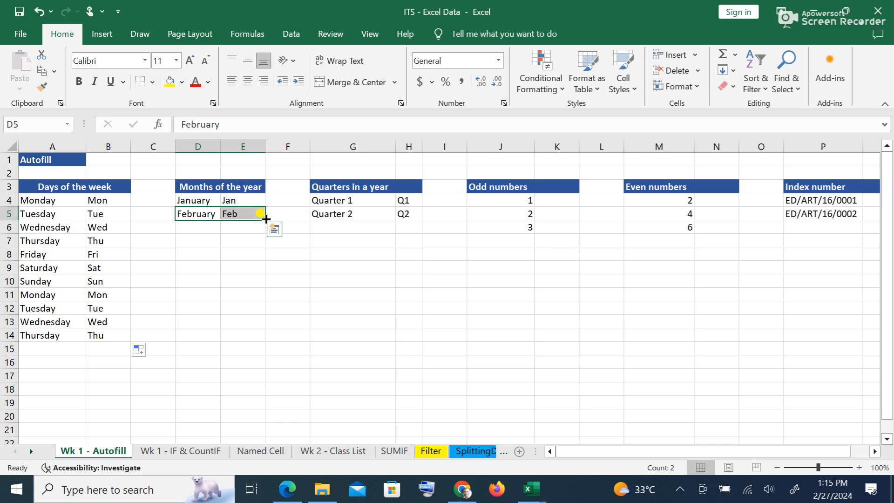
pyautogui.moveTo(266, 220); pyautogui.dragTo(264, 340)
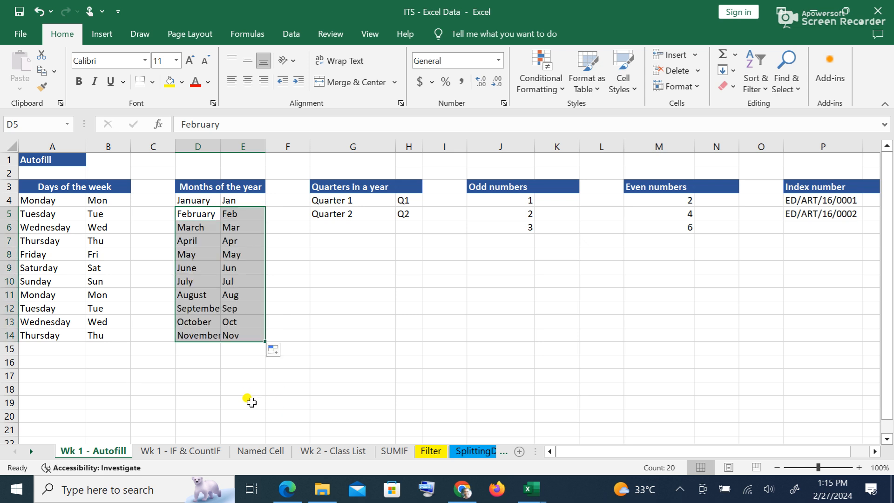
pyautogui.click(233, 360)
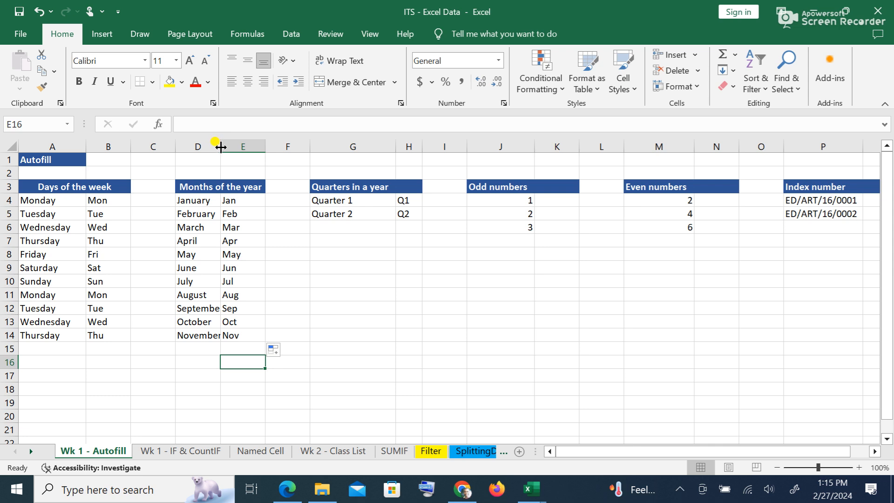
pyautogui.doubleClick(221, 147)
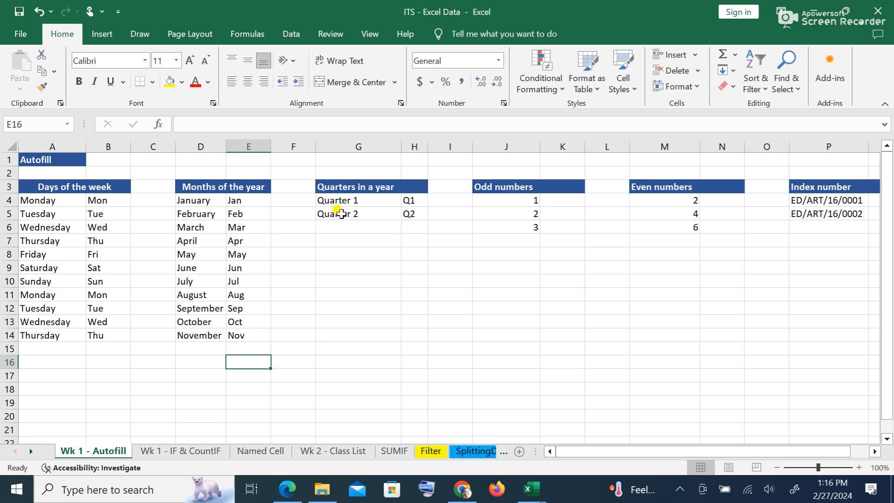
# Step: Autofill the Quarter and Q series together from G5:H5 down to row 14
pyautogui.click(341, 214)
pyautogui.moveTo(341, 214); pyautogui.dragTo(409, 211)
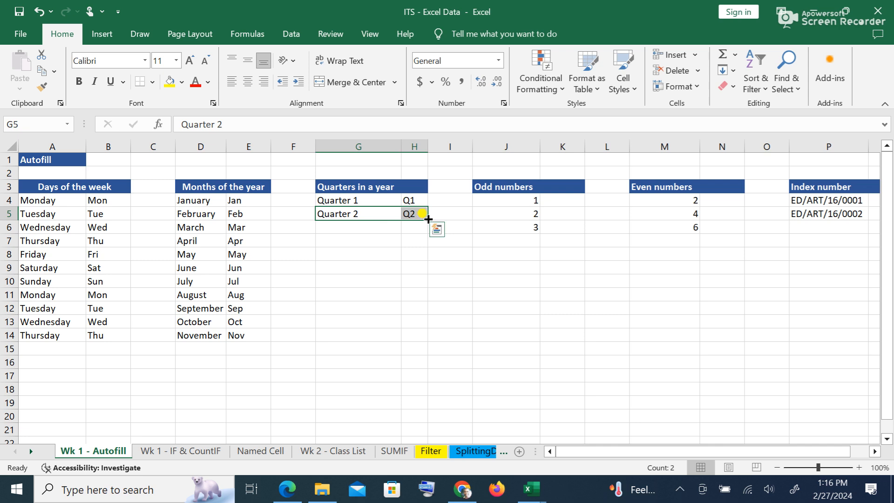
pyautogui.moveTo(426, 219); pyautogui.dragTo(433, 342)
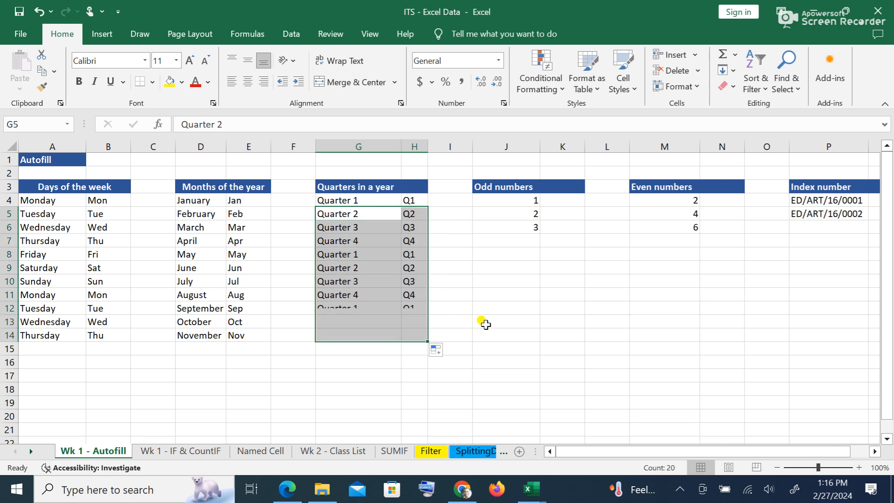
pyautogui.click(573, 303)
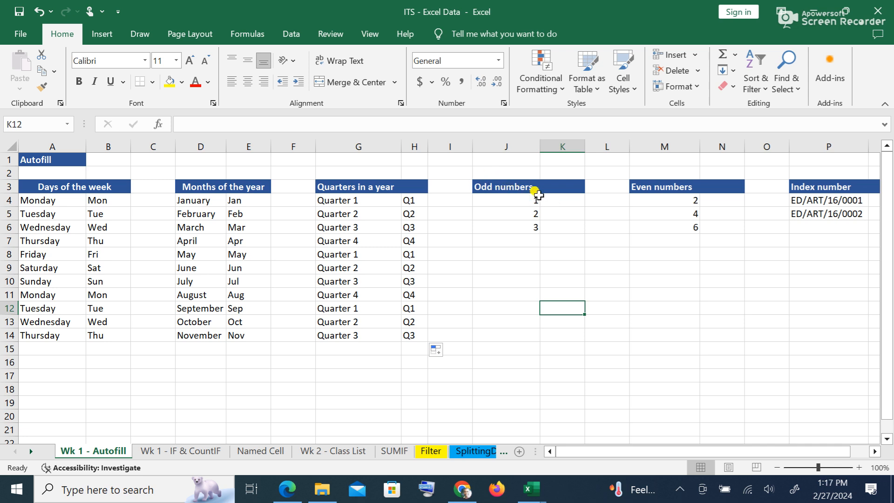
# Step: Try to extend the odd numbers by autofilling from J6 alone down to J14, and undo the fill
pyautogui.click(526, 227)
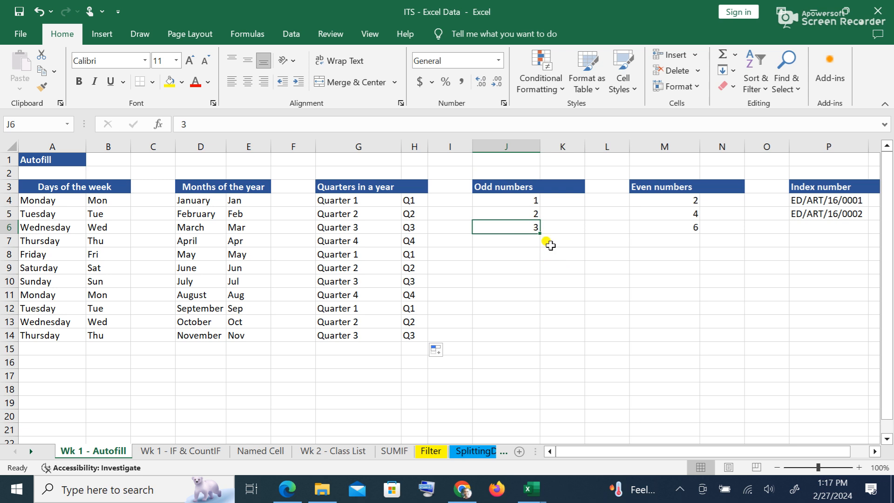
pyautogui.moveTo(539, 232); pyautogui.dragTo(541, 342)
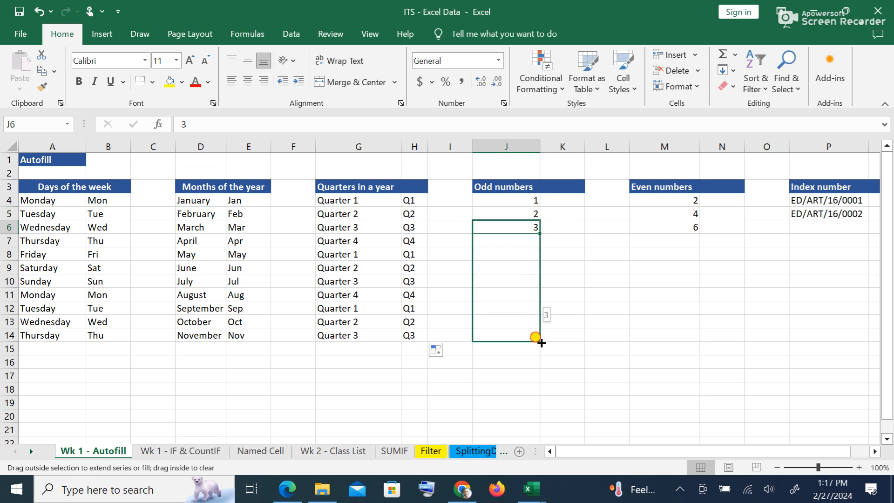
pyautogui.moveTo(541, 343); pyautogui.dragTo(542, 342)
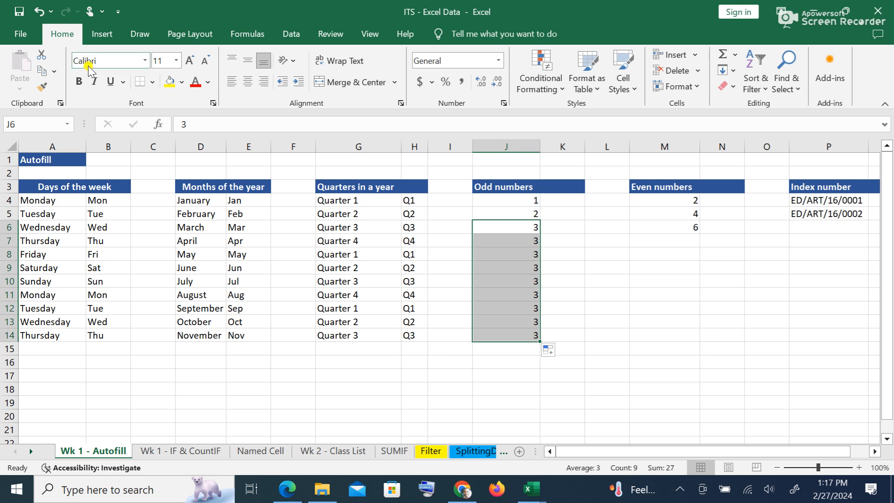
pyautogui.click(40, 13)
pyautogui.click(631, 306)
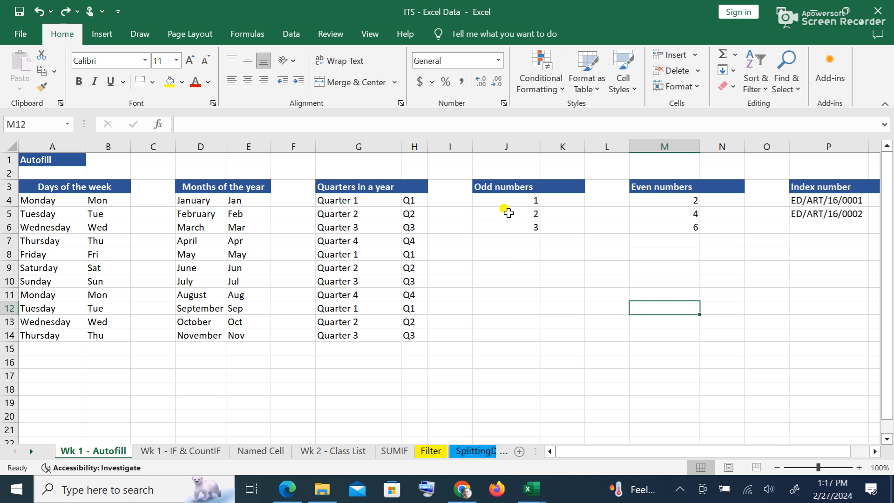
# Step: Try to extend the odd numbers by autofilling from J5:J6 down to J14, and undo the fill
pyautogui.moveTo(508, 213); pyautogui.dragTo(508, 224)
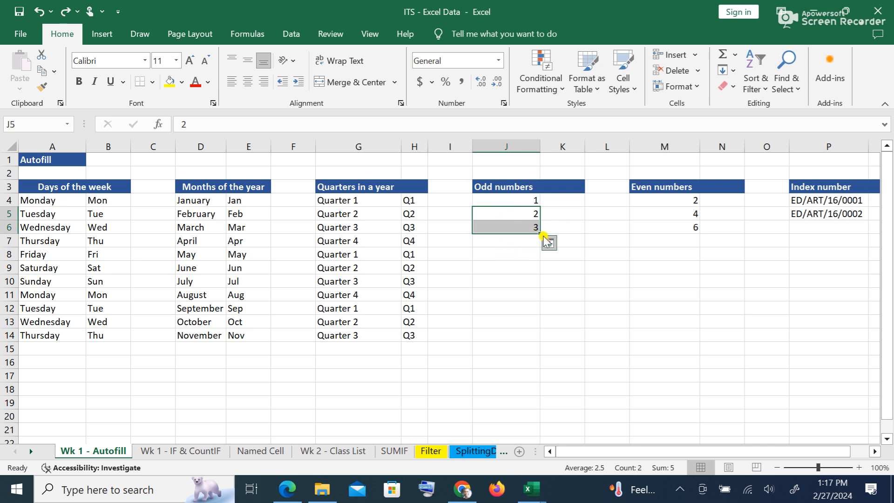
pyautogui.moveTo(540, 232); pyautogui.dragTo(548, 340)
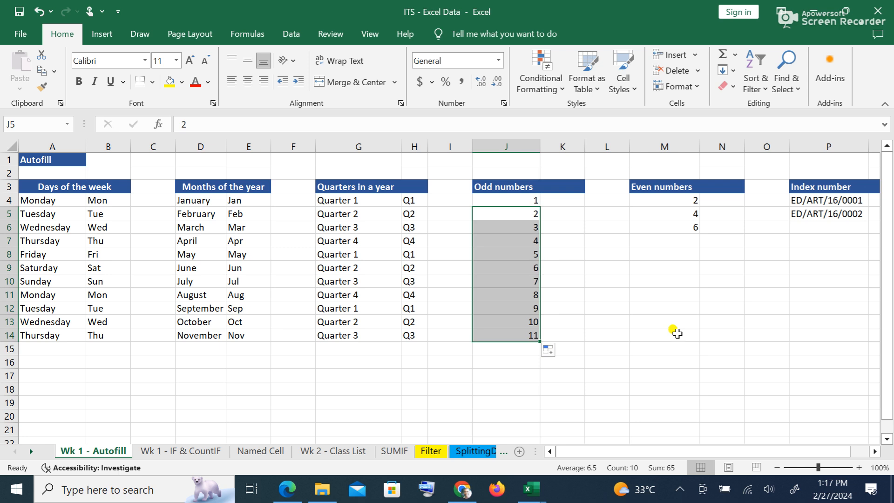
pyautogui.click(36, 12)
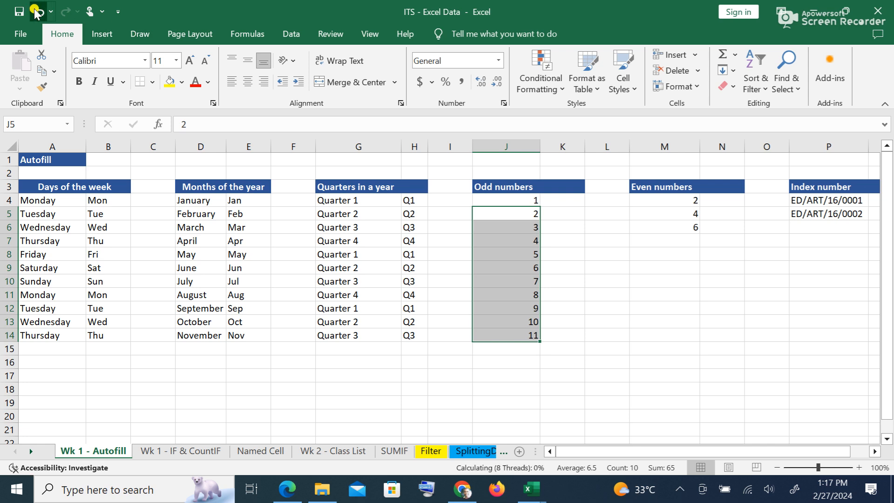
pyautogui.click(530, 277)
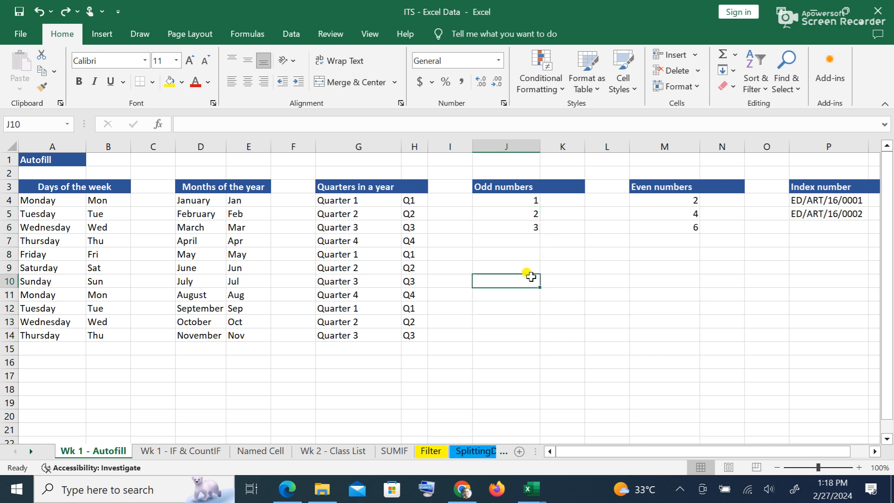
# Step: Enter 3 in J5 and 5 in J6, and autofill the odd number series from these two cells down to J14
pyautogui.click(531, 200)
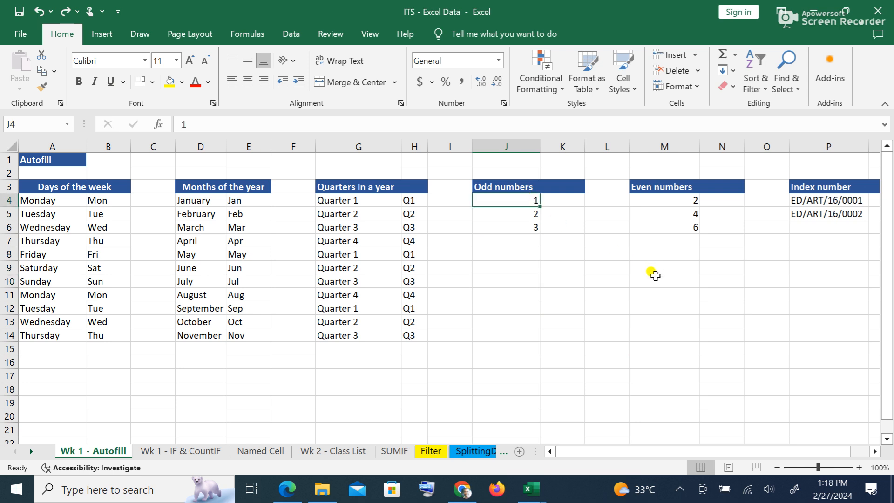
pyautogui.click(525, 213)
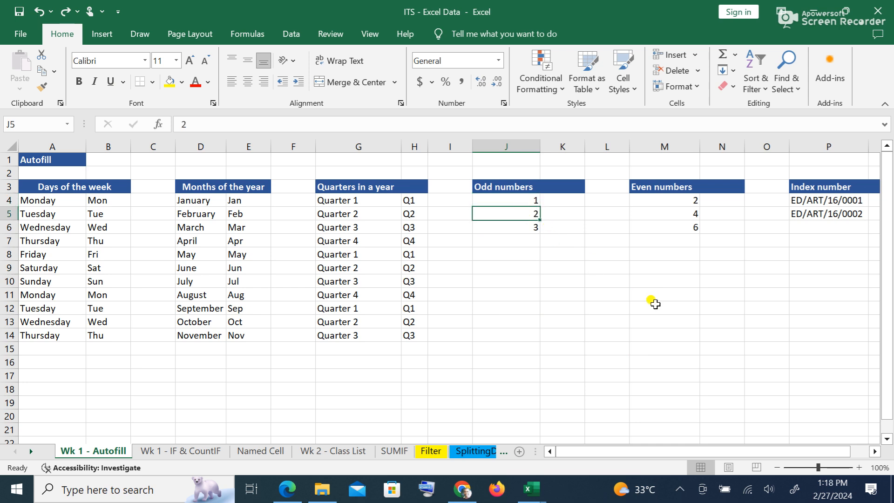
pyautogui.write('3')
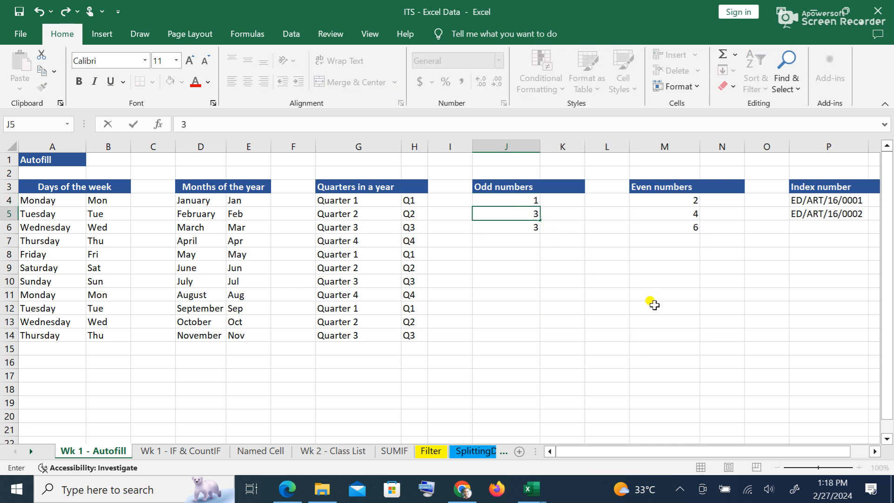
pyautogui.press('Return')
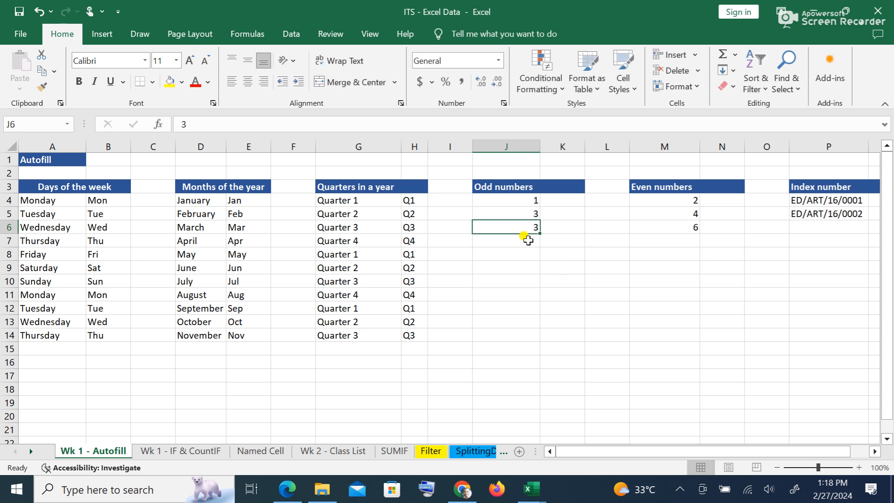
pyautogui.write('5')
pyautogui.click(591, 307)
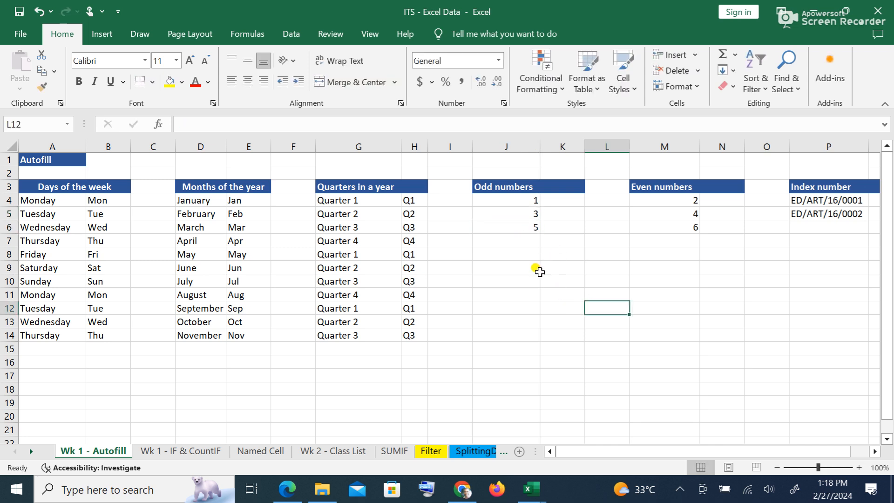
pyautogui.moveTo(523, 207); pyautogui.dragTo(530, 339)
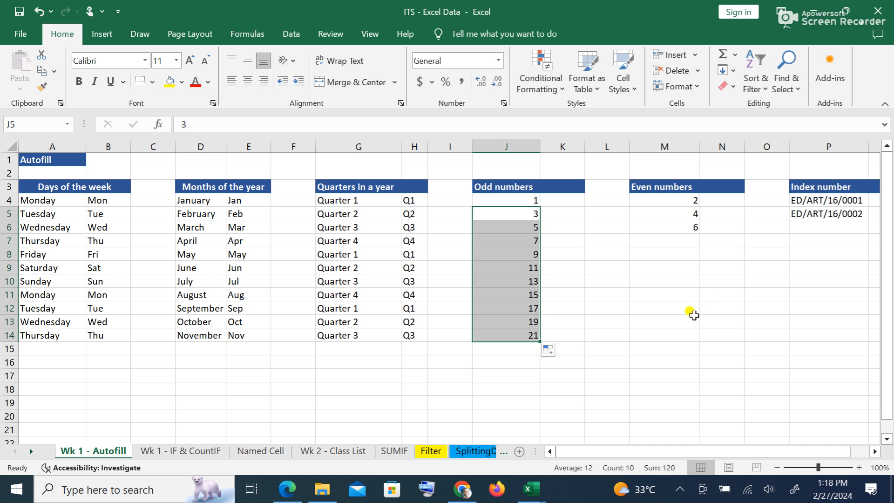
# Step: Try to extend the even numbers by autofilling from M6 alone down to M15, and undo the fill
pyautogui.click(689, 227)
pyautogui.moveTo(699, 233); pyautogui.dragTo(689, 350)
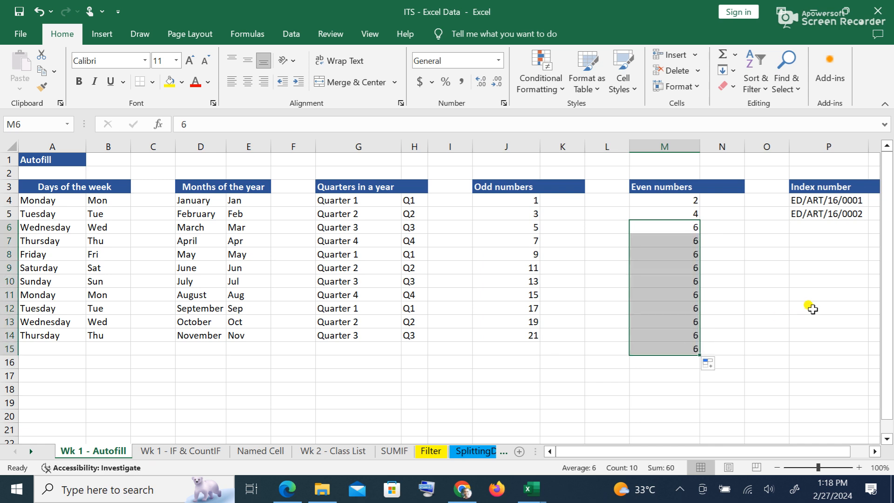
pyautogui.hotkey('ctrl', 'z')
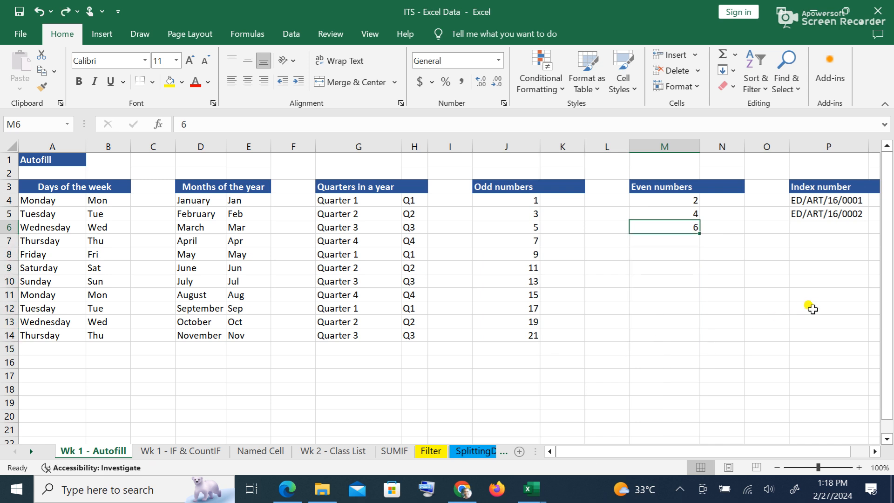
# Step: Autofill the even numbers from M5:M6 and the index numbers from P5, both down to row 14
pyautogui.moveTo(680, 211); pyautogui.dragTo(699, 344)
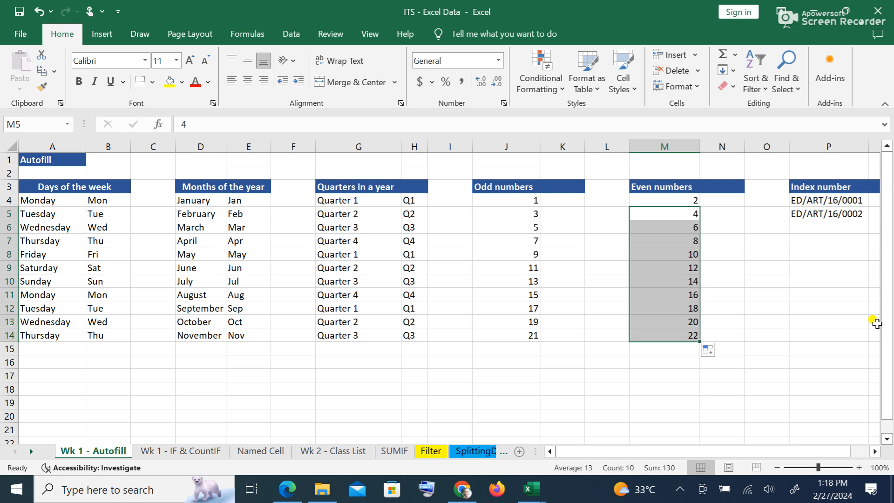
pyautogui.moveTo(797, 297); pyautogui.dragTo(793, 308)
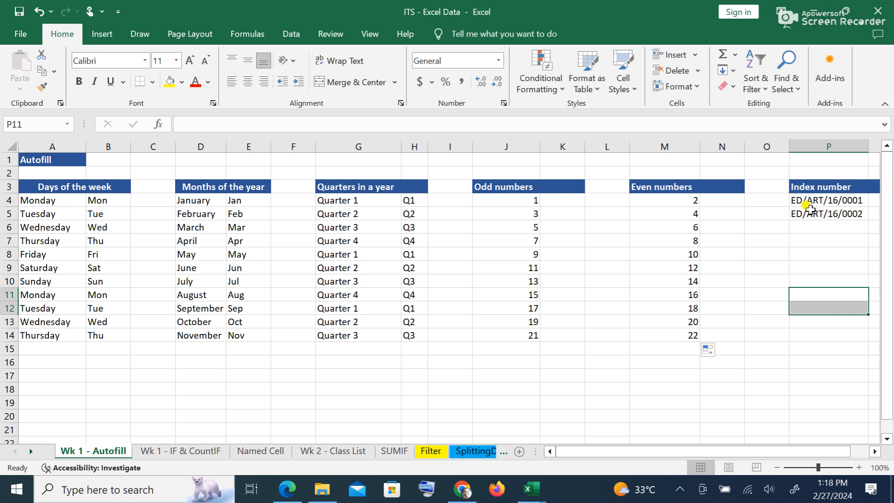
pyautogui.click(841, 213)
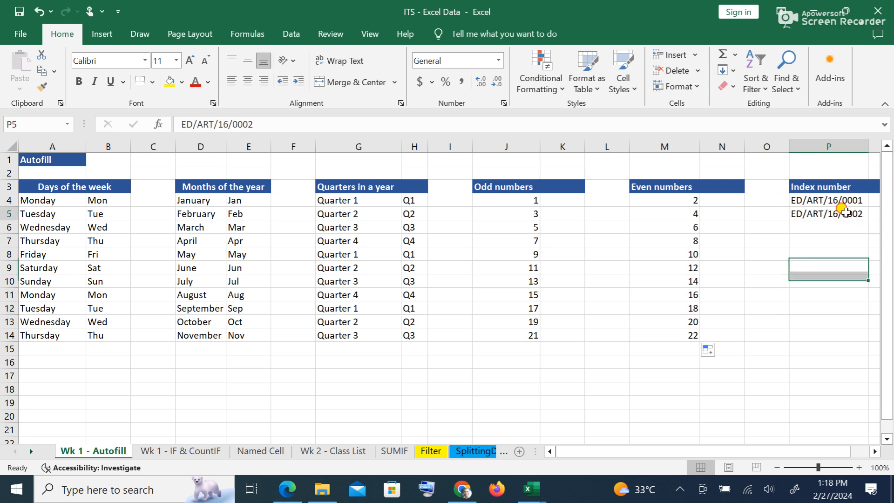
pyautogui.moveTo(868, 219); pyautogui.dragTo(857, 343)
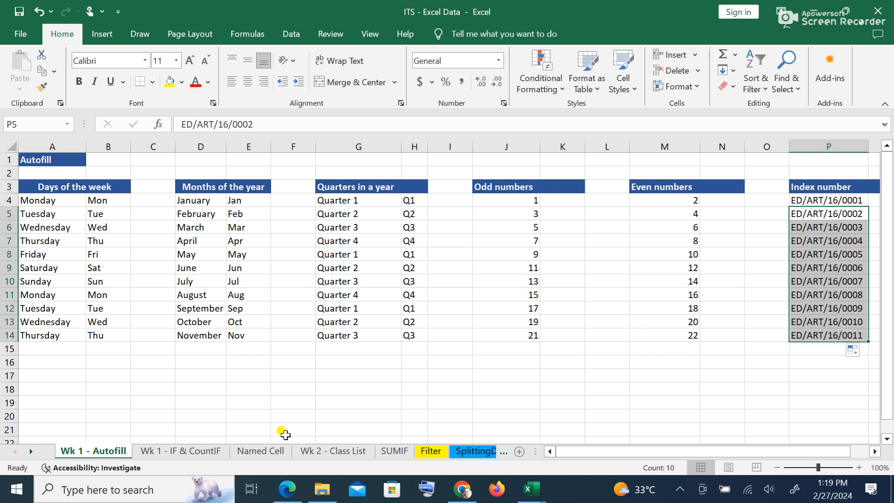
# Step: View the Wk 1 - IF & CountIF and Wk 2 - Class List sheets, and return to the Wk 1 - Autofill sheet
pyautogui.click(178, 451)
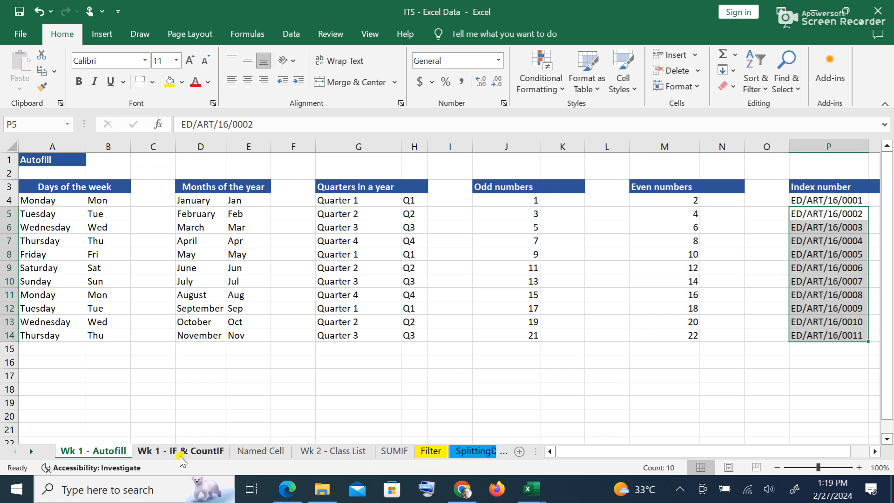
pyautogui.click(331, 451)
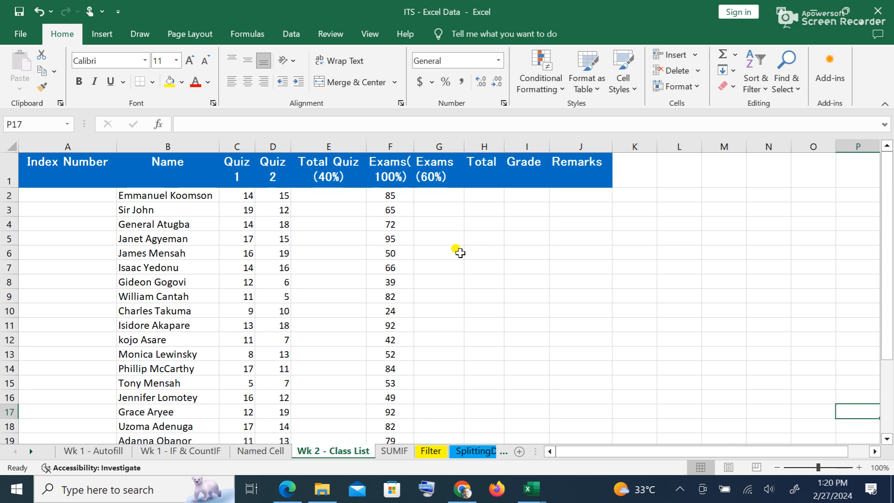
pyautogui.click(110, 451)
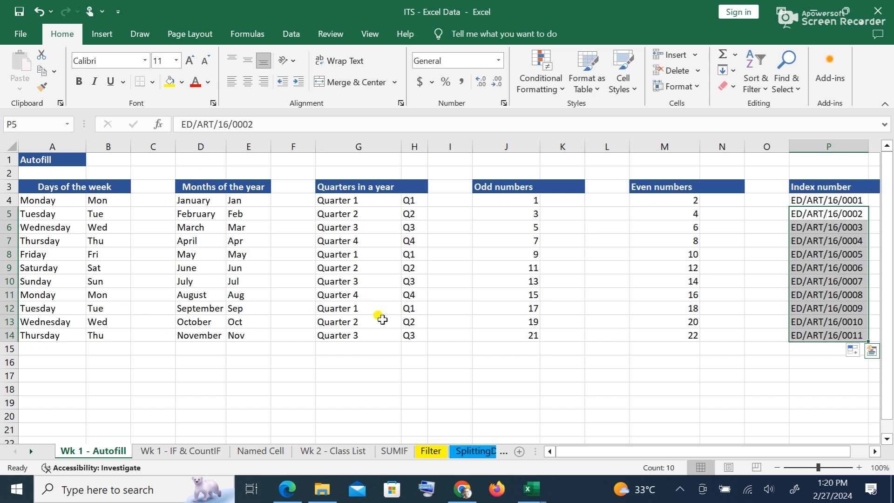
pyautogui.press('ctrl')
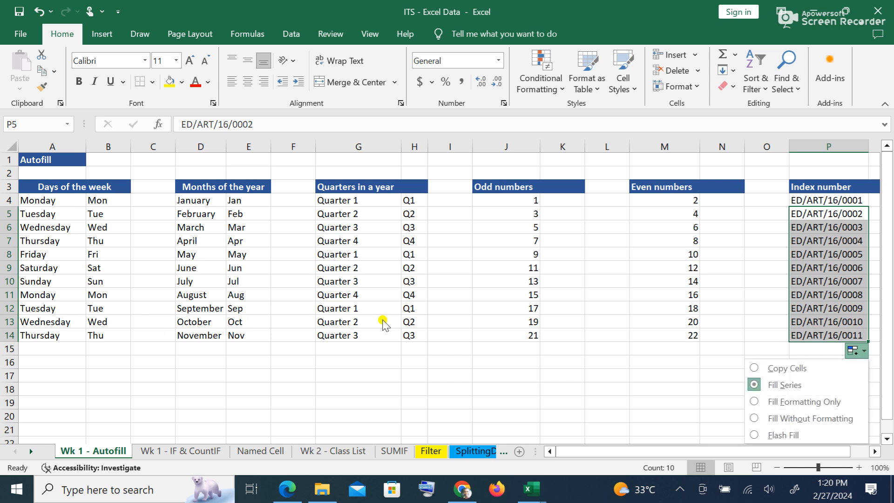